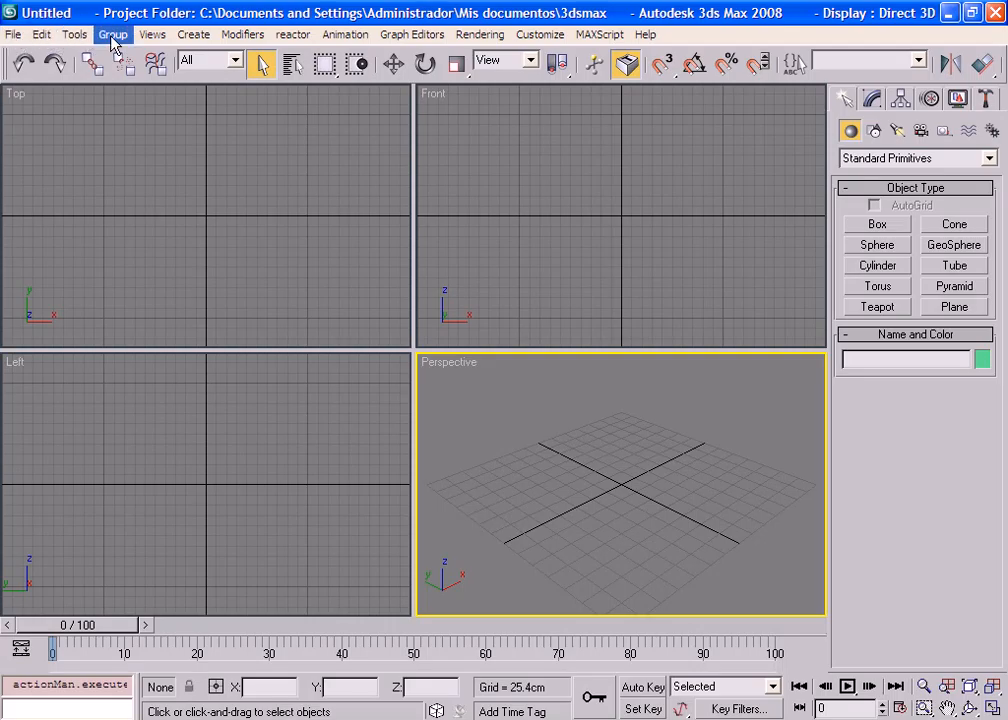
click(484, 38)
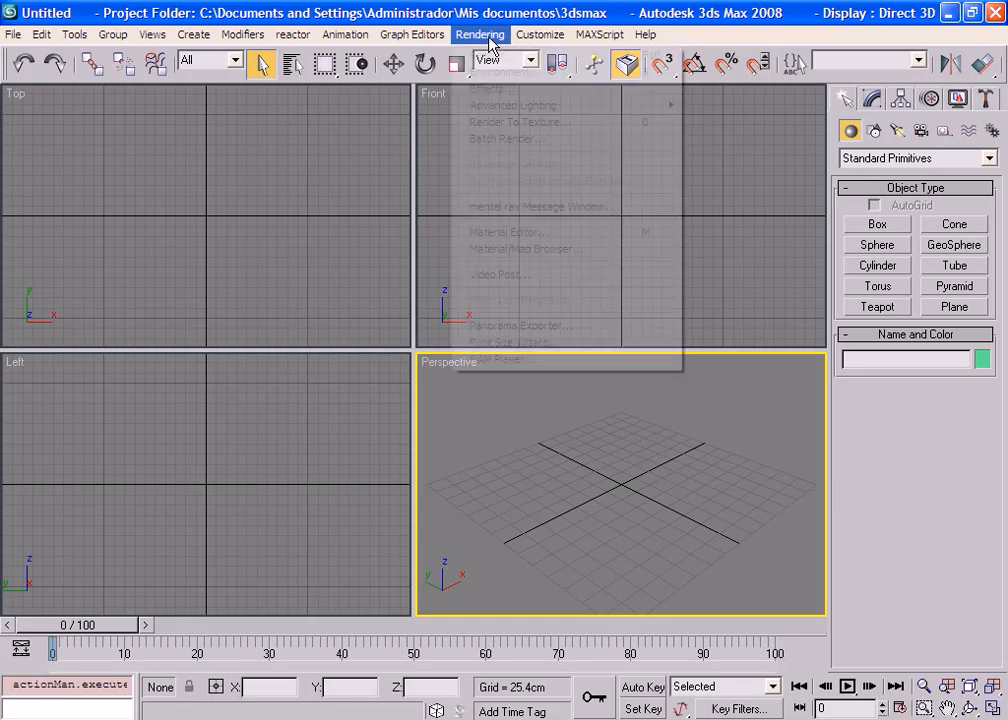
mouse_move(428, 44)
mouse_move(342, 42)
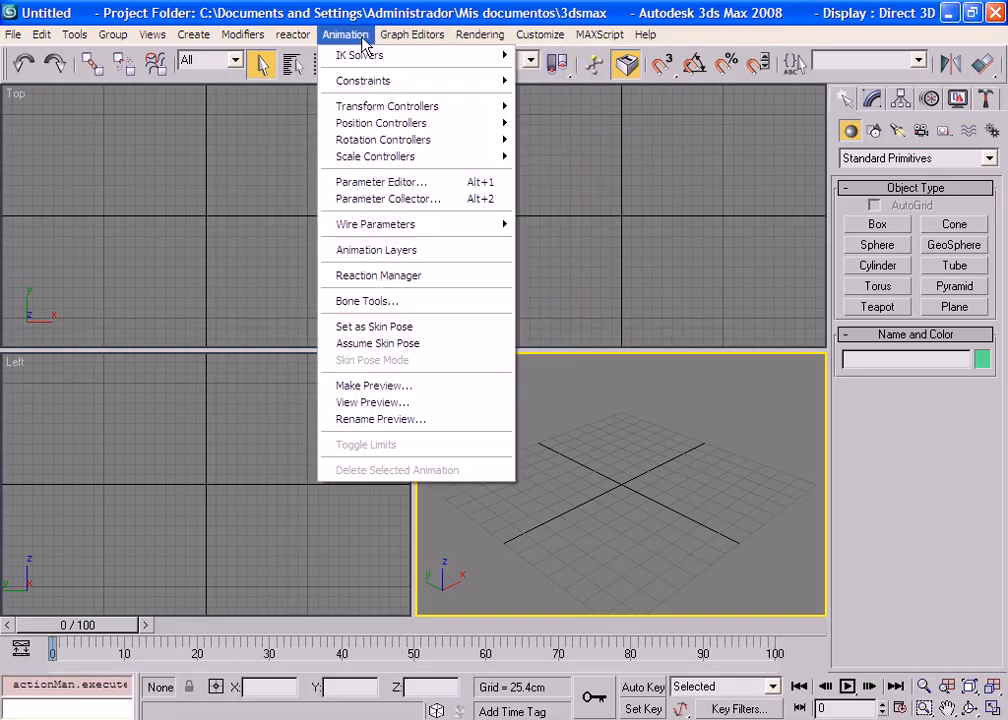
click(295, 38)
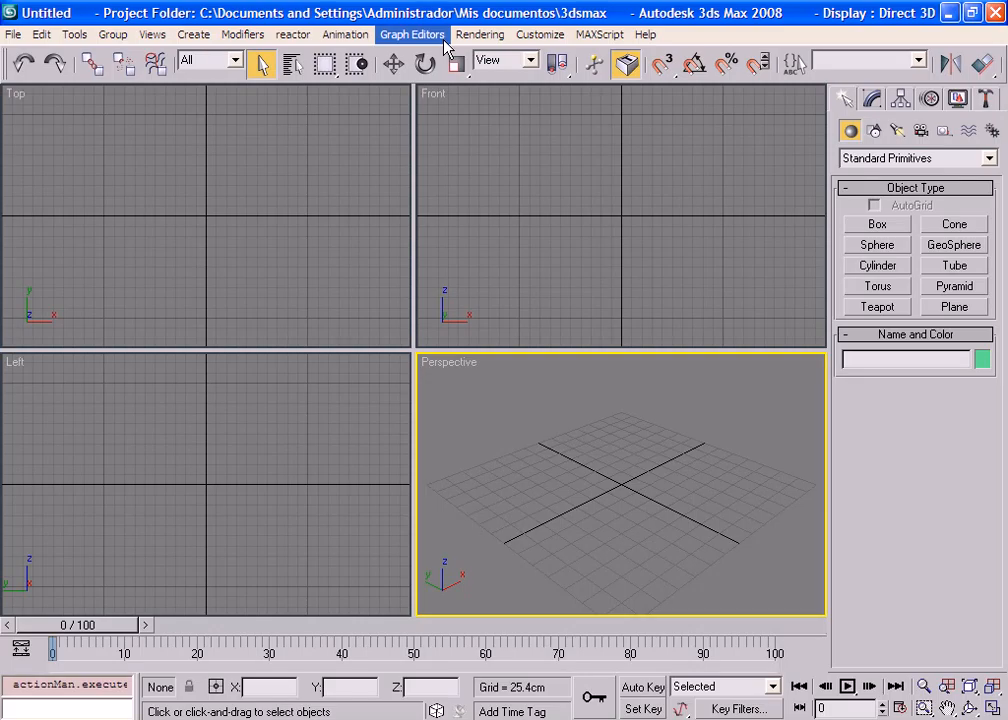
- Switch to Expert Mode, look through the commands available there, and return to the full interface
key(ctrl+x)
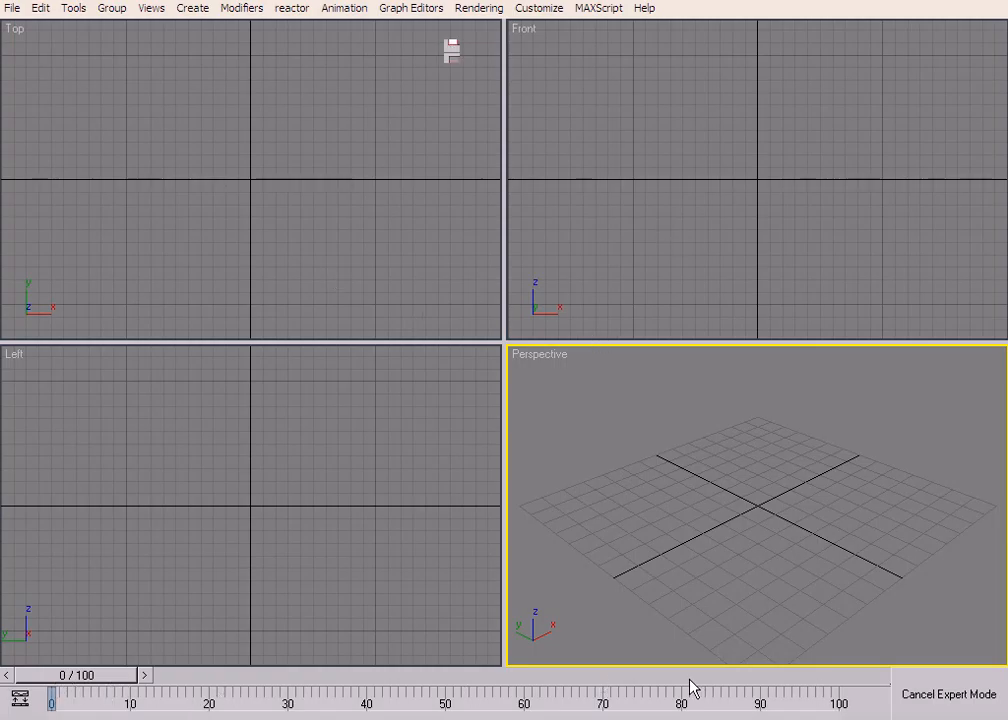
click(409, 151)
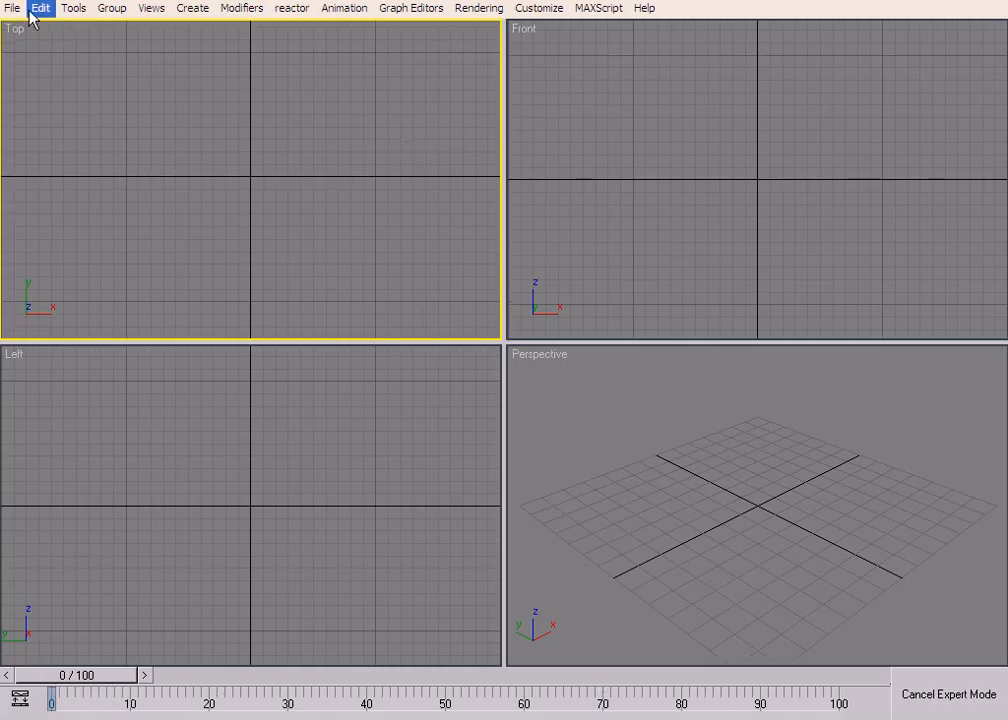
click(435, 9)
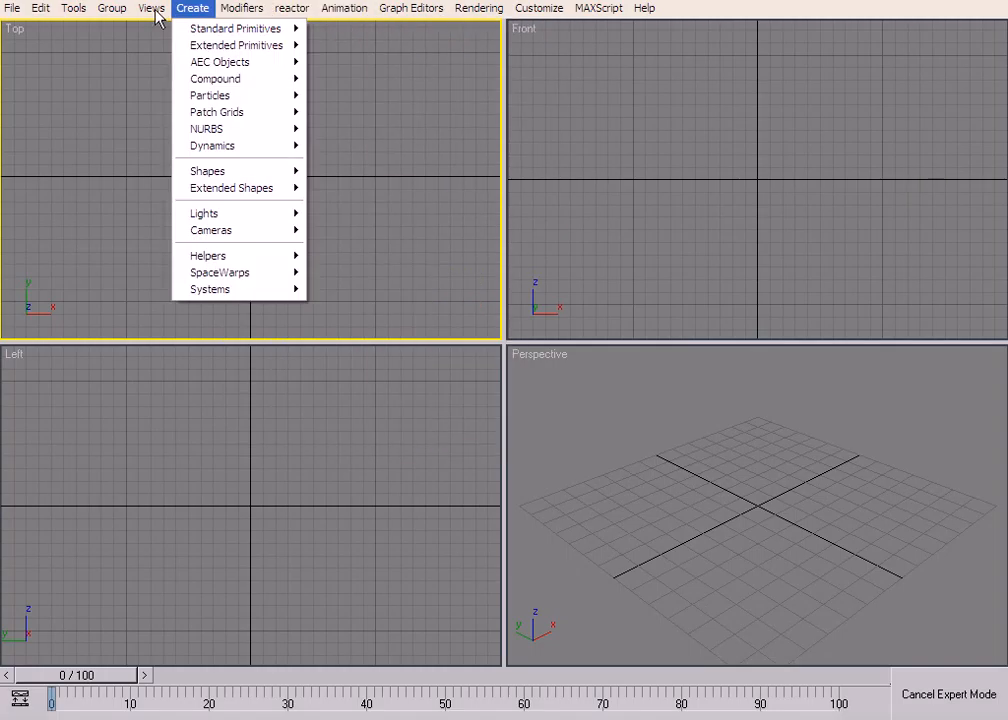
mouse_move(481, 12)
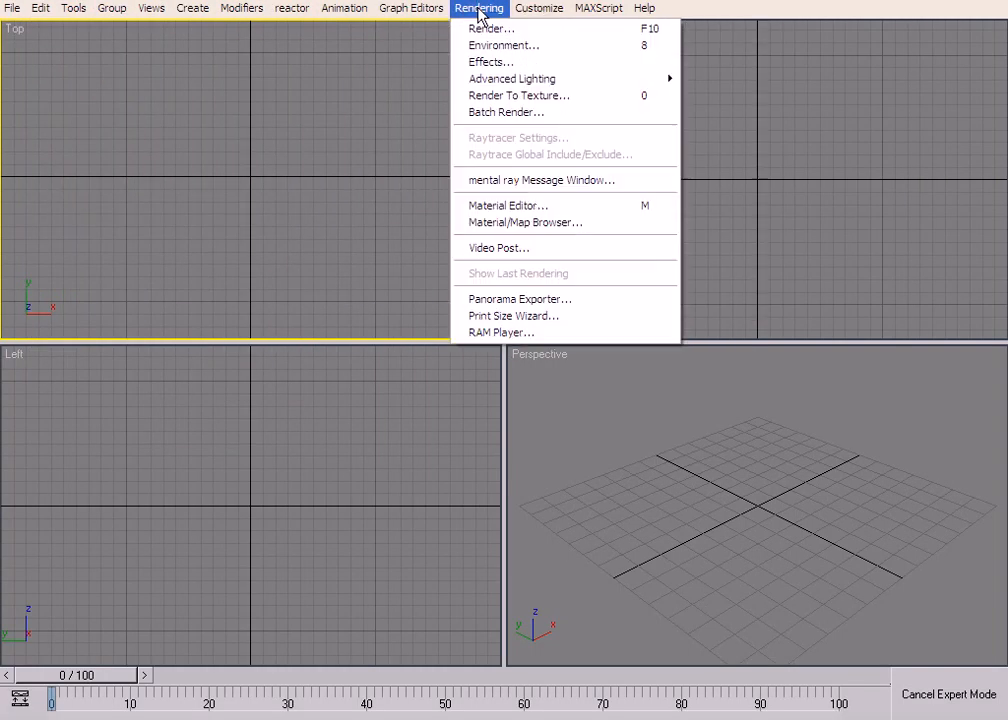
click(366, 9)
middle_drag(359, 235, 361, 235)
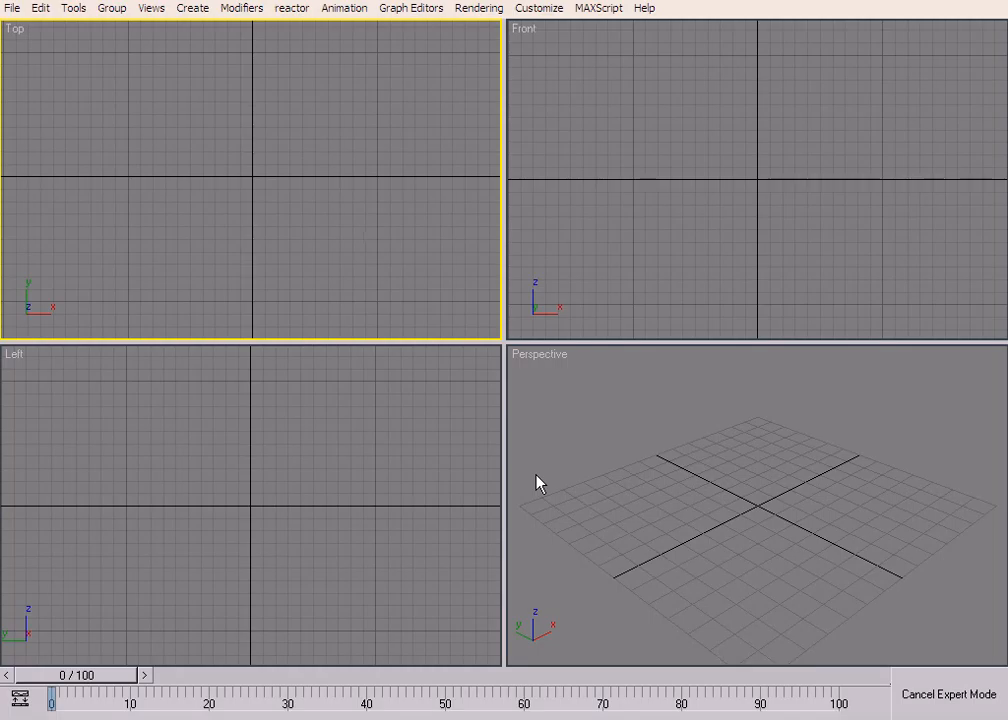
key(ctrl+x)
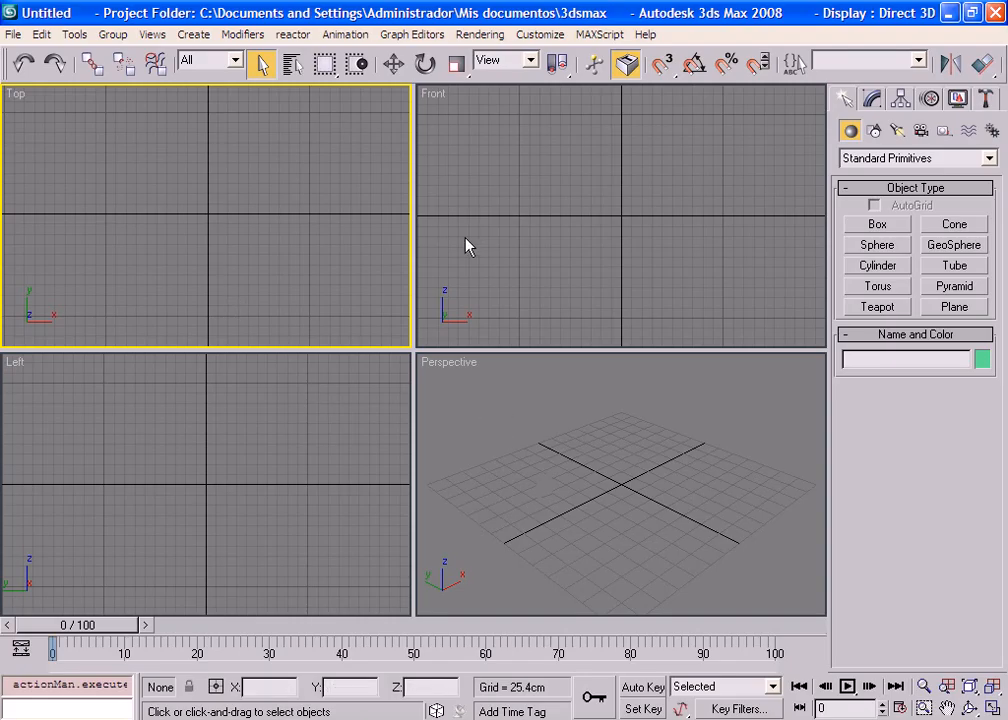
- Examine the full range of tools on the main toolbar
click(15, 75)
middle_drag(353, 179, 356, 179)
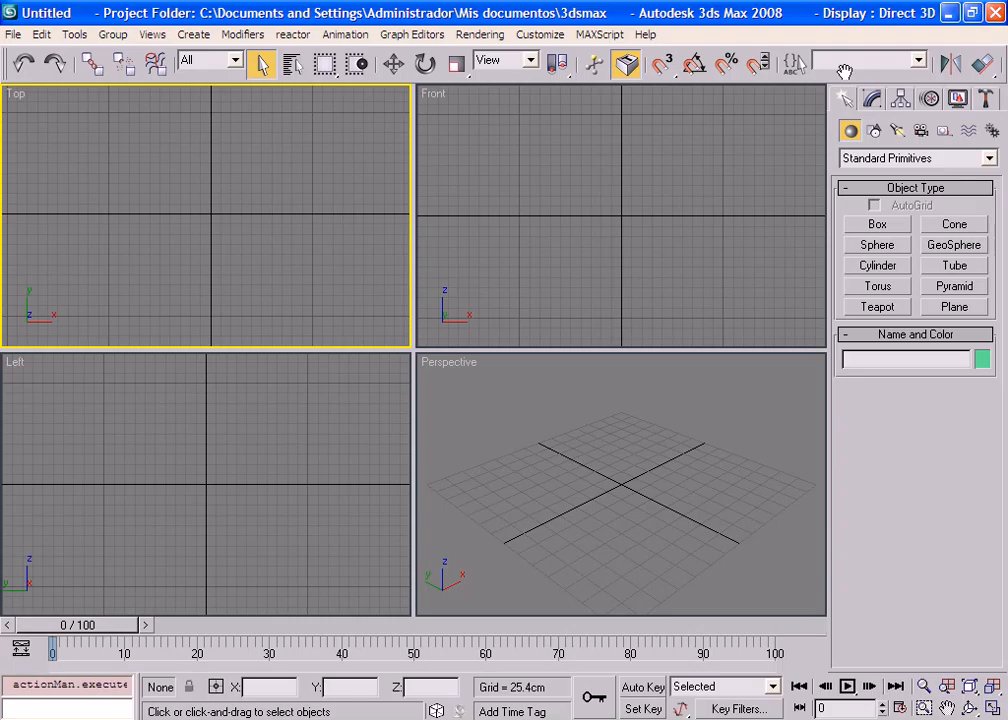
drag(845, 70, 340, 66)
drag(889, 78, 838, 82)
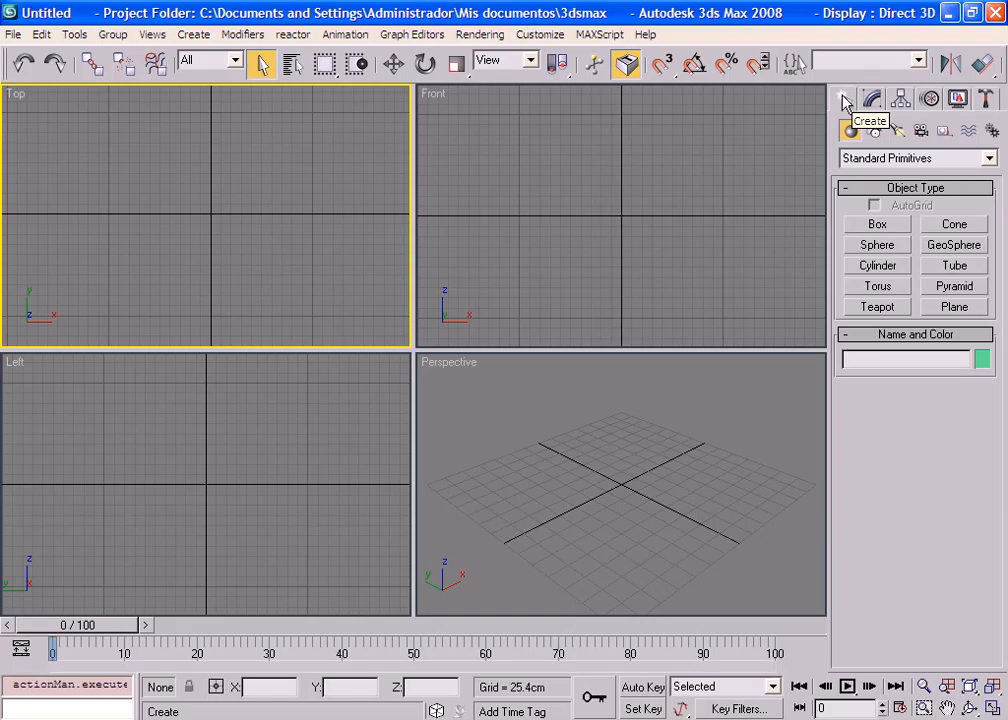
- View the Modify, Hierarchy, Motion, Display and Utilities command sets in turn and return to Create
click(873, 102)
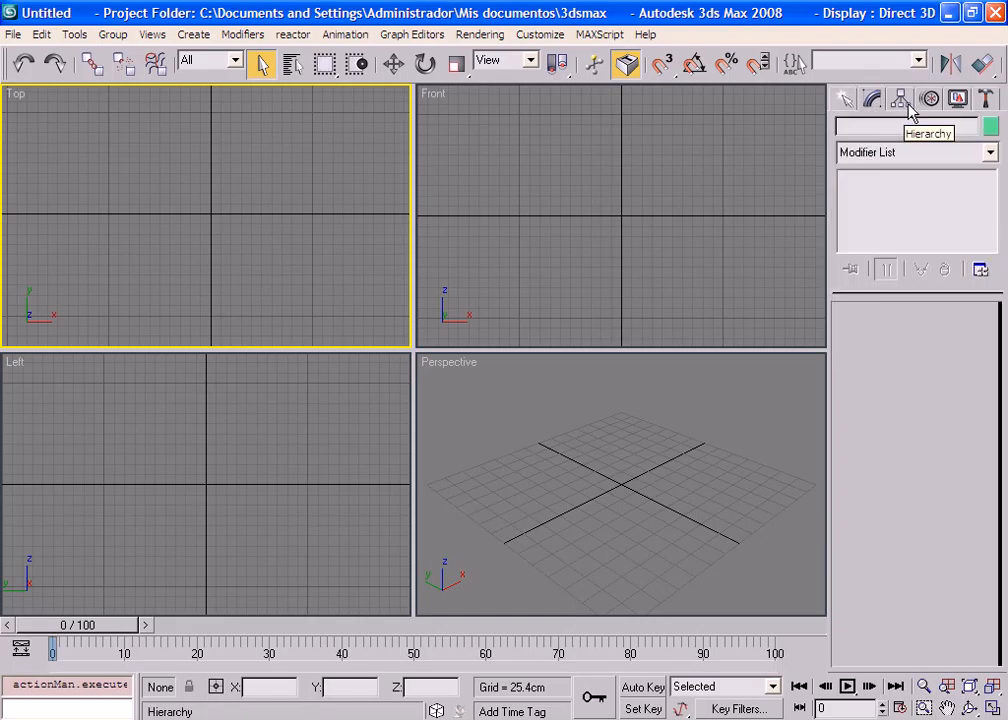
click(906, 104)
click(929, 101)
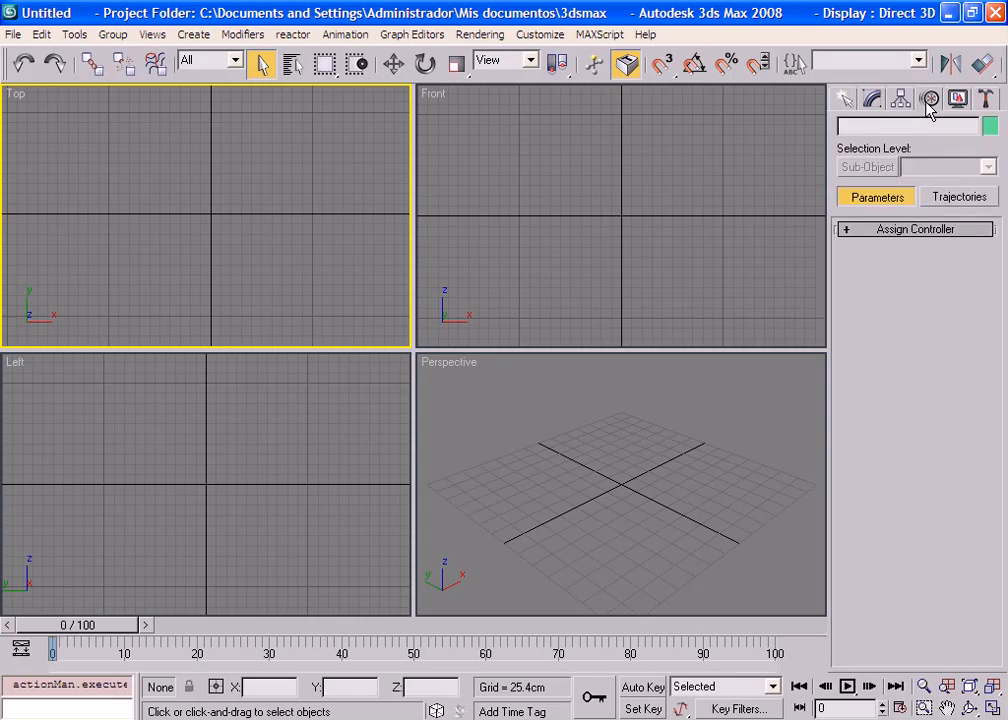
click(957, 101)
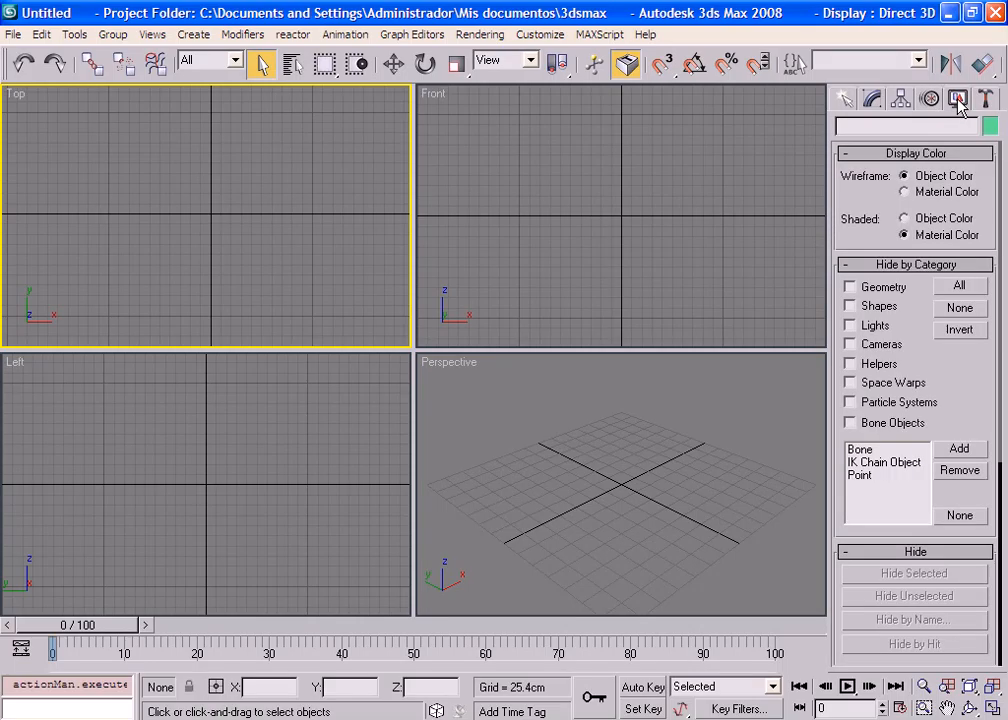
click(986, 101)
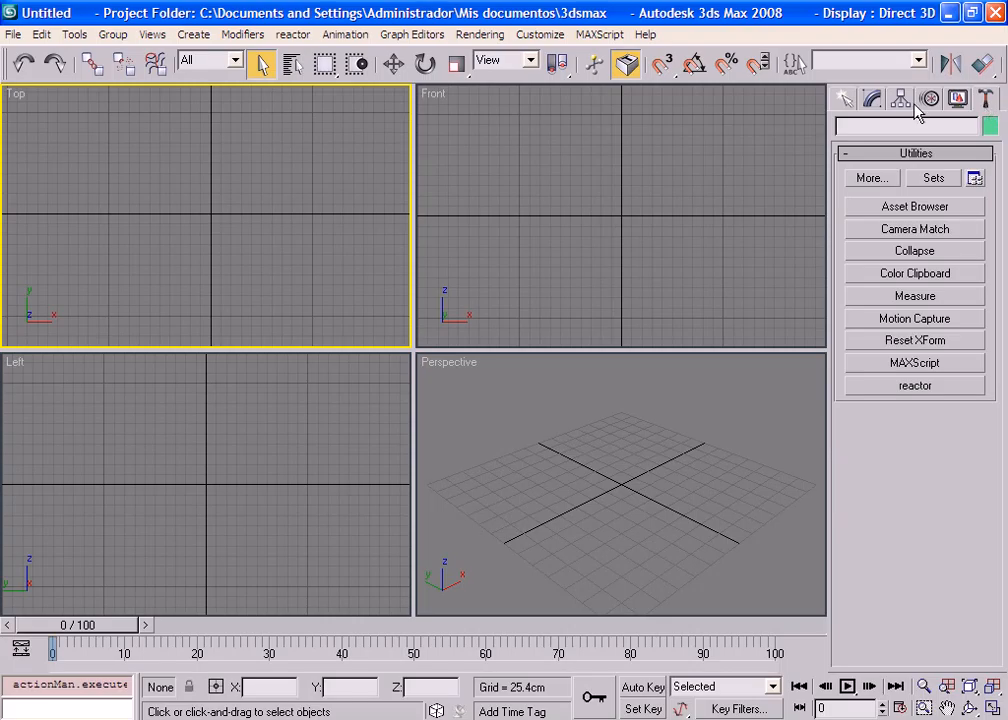
click(845, 104)
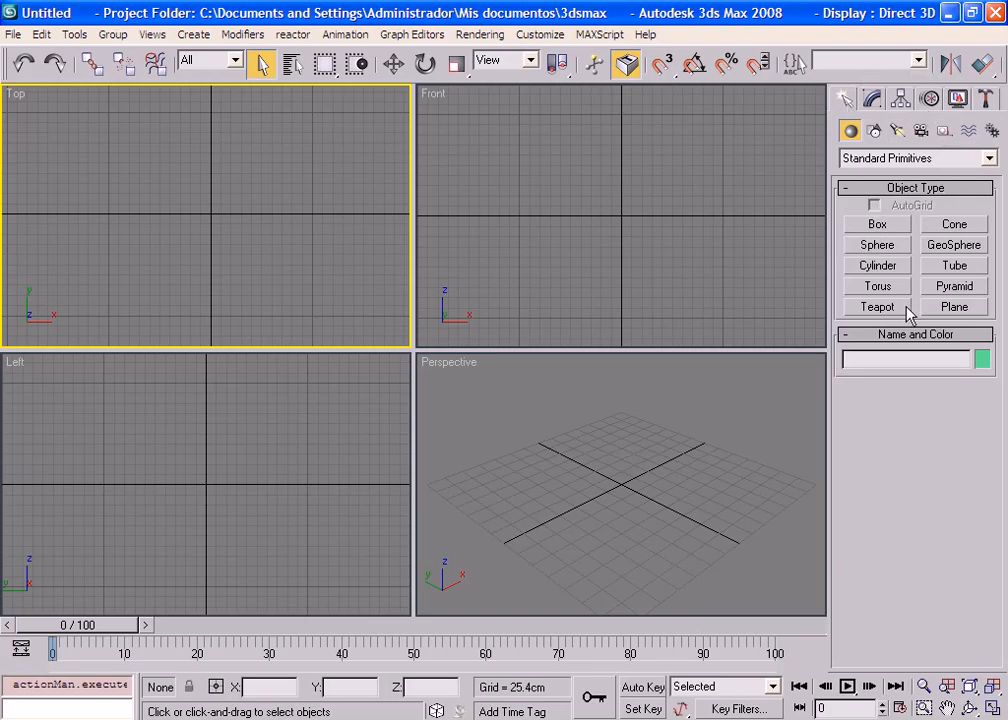
- Open the recently used scene torre.max, continuing without its missing external map files
click(495, 487)
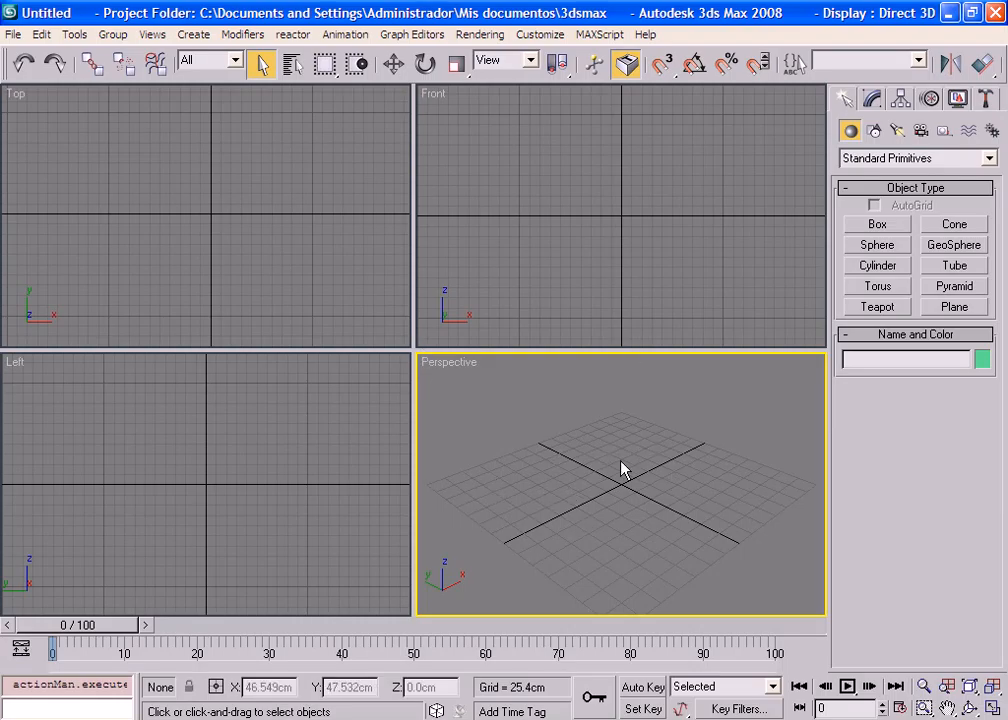
click(13, 34)
mouse_move(157, 107)
click(322, 106)
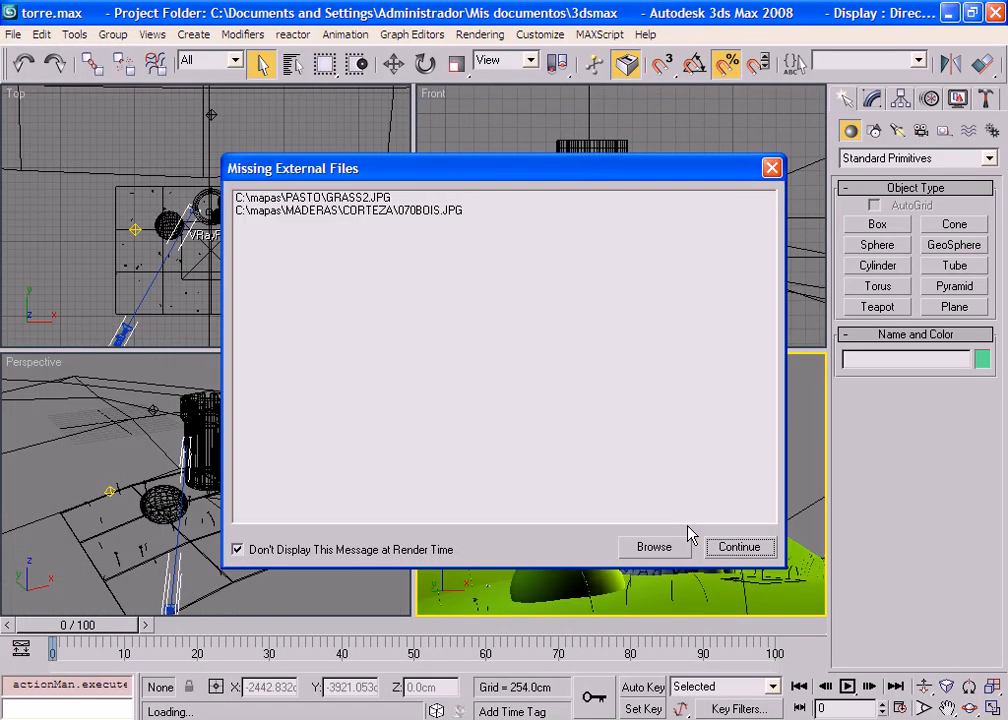
click(738, 547)
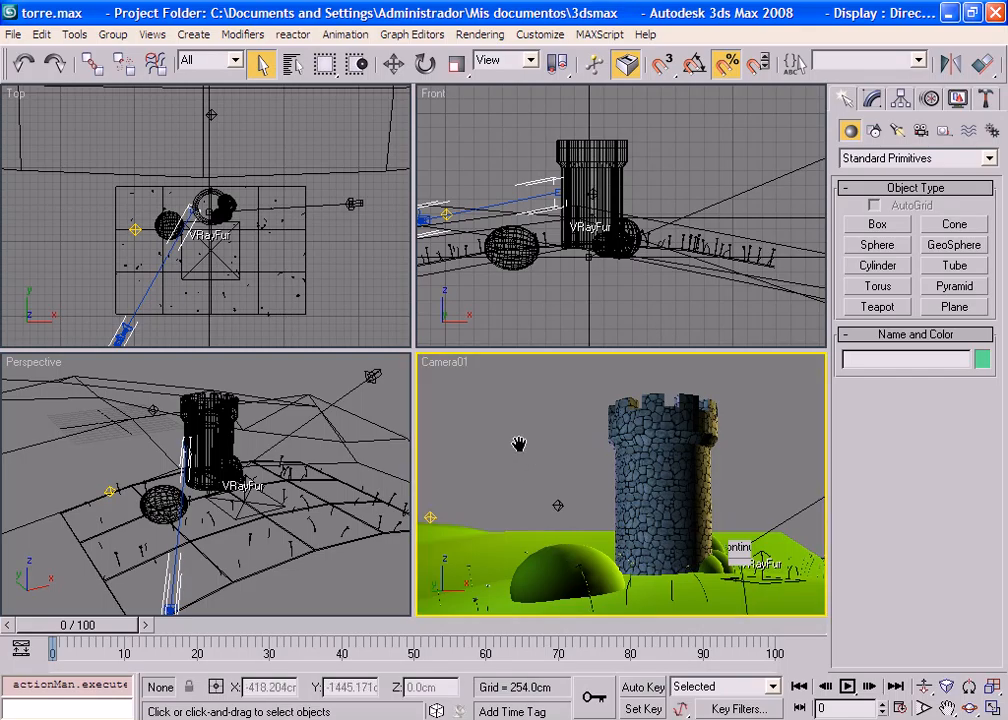
middle_drag(520, 443, 543, 438)
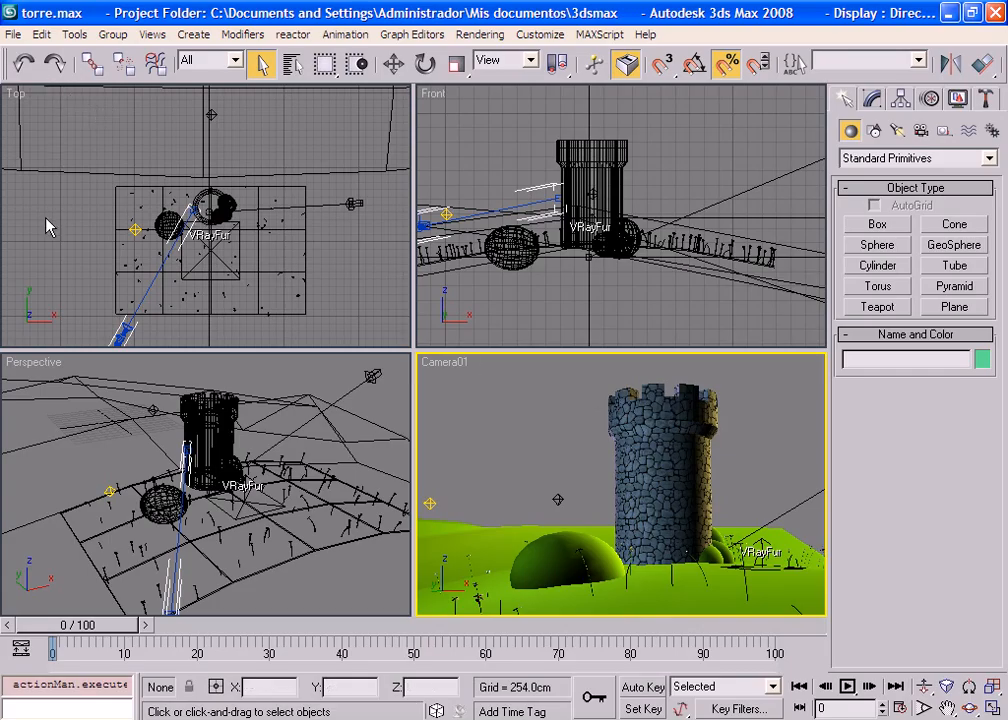
- Make the Top, Front, Perspective and Camera01 viewports active one after another
click(40, 178)
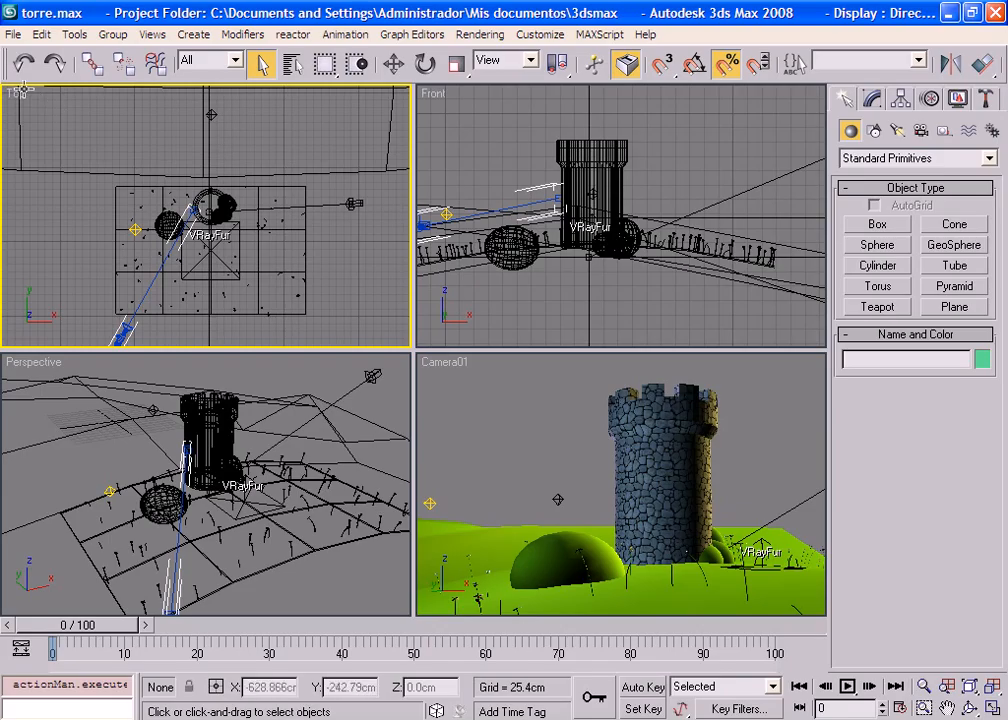
click(664, 158)
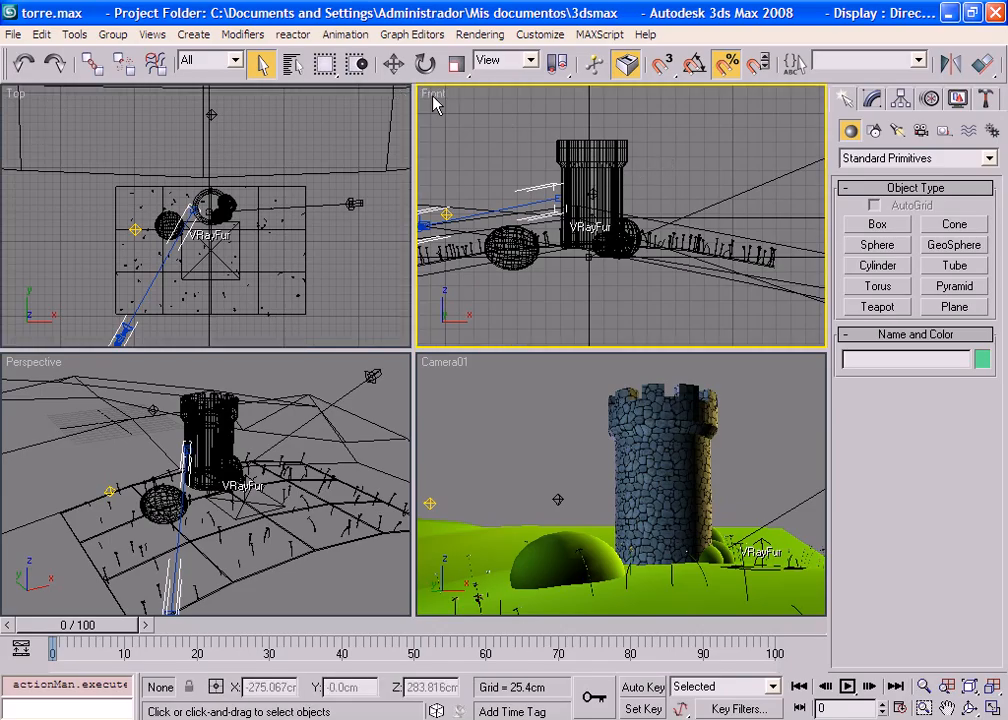
click(110, 375)
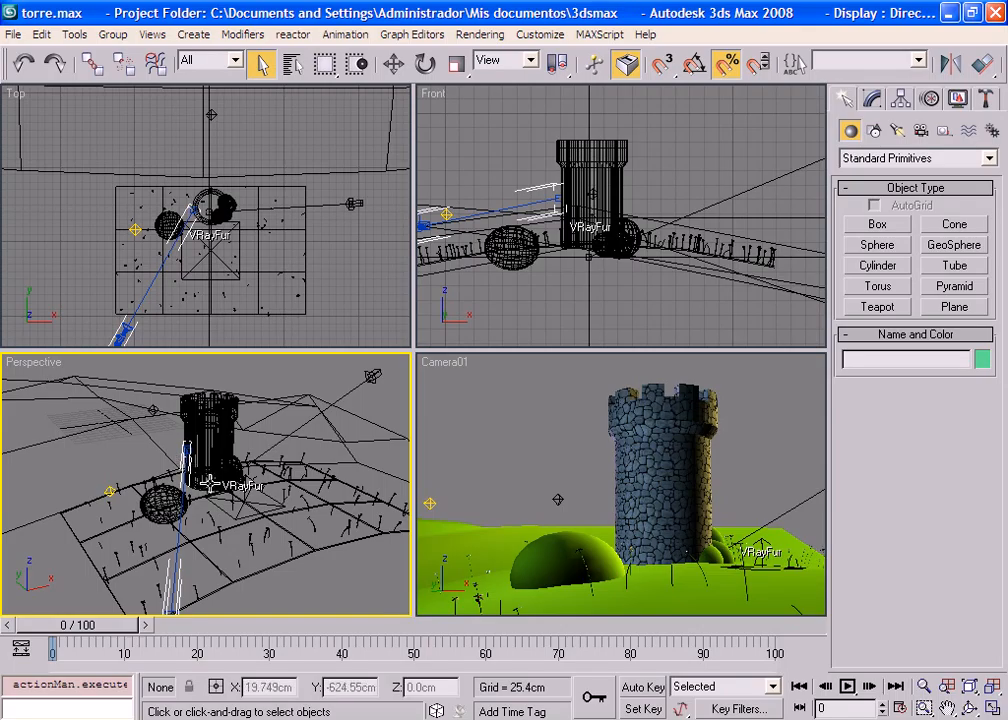
click(540, 410)
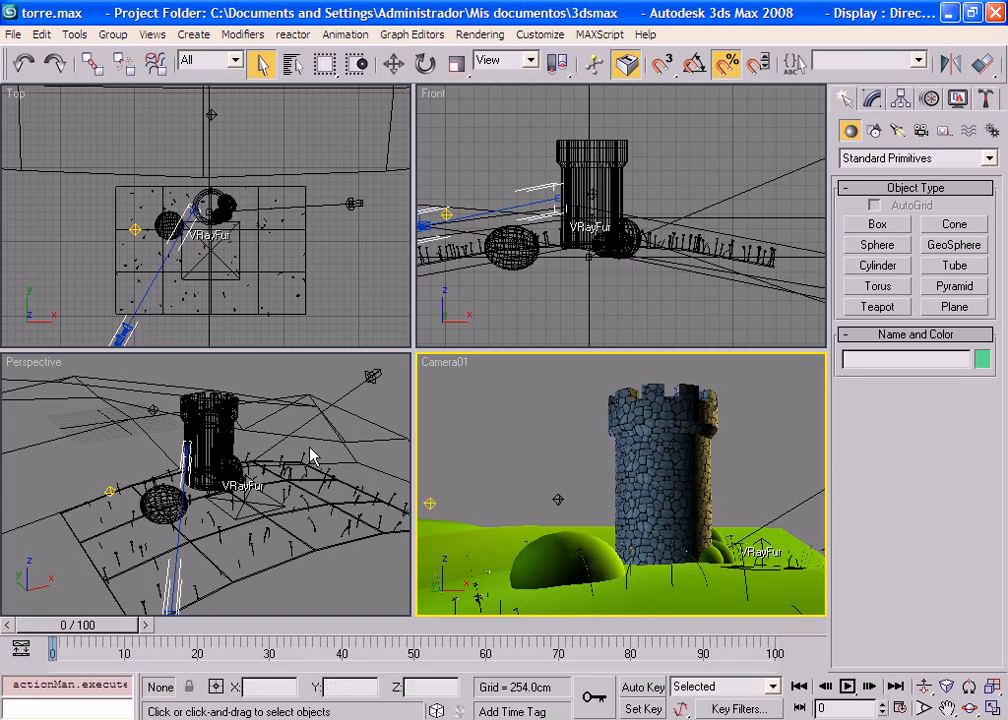
- Maximize the Perspective viewport, orbit slightly around the tower, and restore the four-viewport layout
click(281, 380)
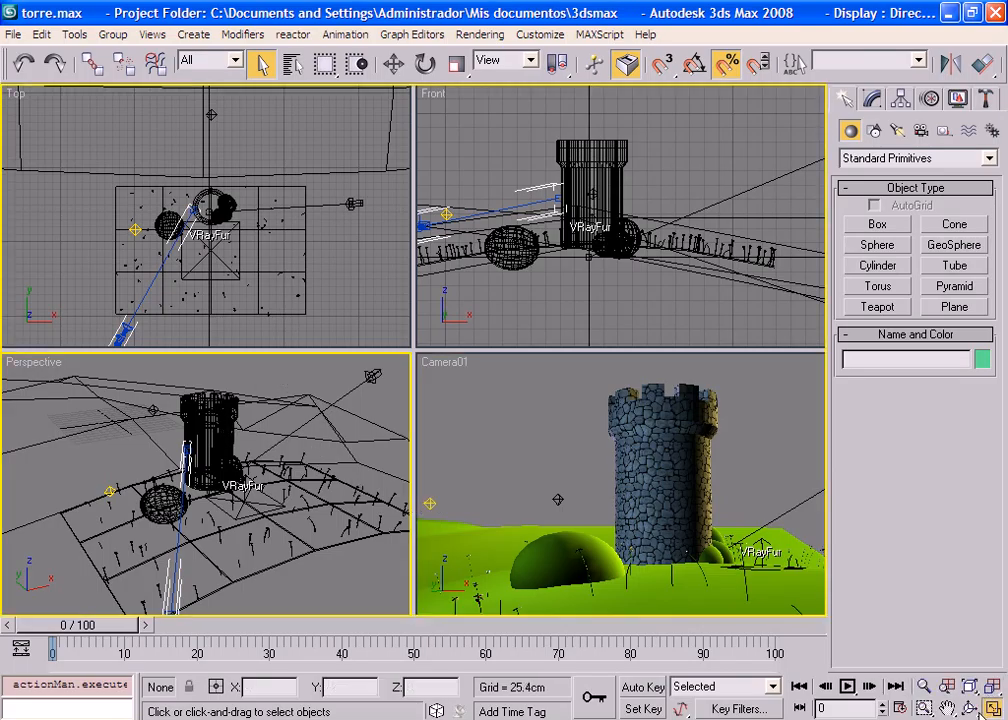
key(alt+w)
click(969, 708)
mouse_move(453, 343)
mouse_down()
mouse_move(486, 357)
mouse_move(639, 357)
mouse_move(636, 347)
mouse_move(388, 313)
mouse_move(356, 286)
mouse_move(330, 400)
mouse_move(513, 333)
mouse_move(449, 333)
mouse_move(439, 440)
mouse_move(450, 260)
mouse_move(457, 400)
mouse_move(463, 327)
mouse_move(460, 336)
mouse_up()
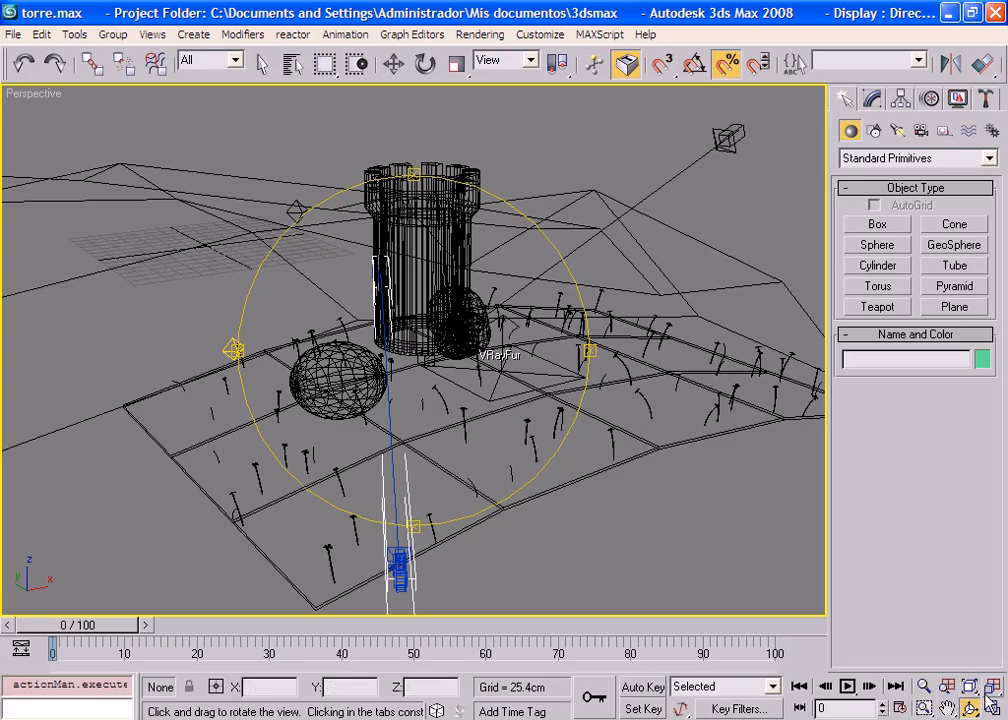
key(alt+w)
- Maximize the Top viewport, zoom out to show more of the scene, and restore the four-viewport layout
right_click(342, 148)
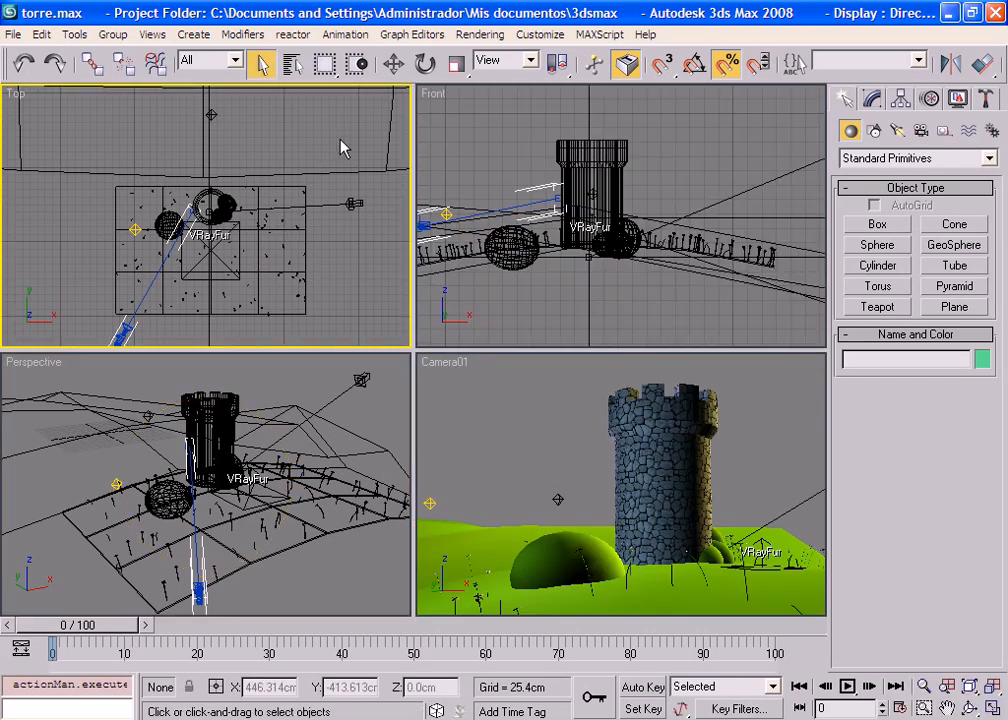
key(alt+w)
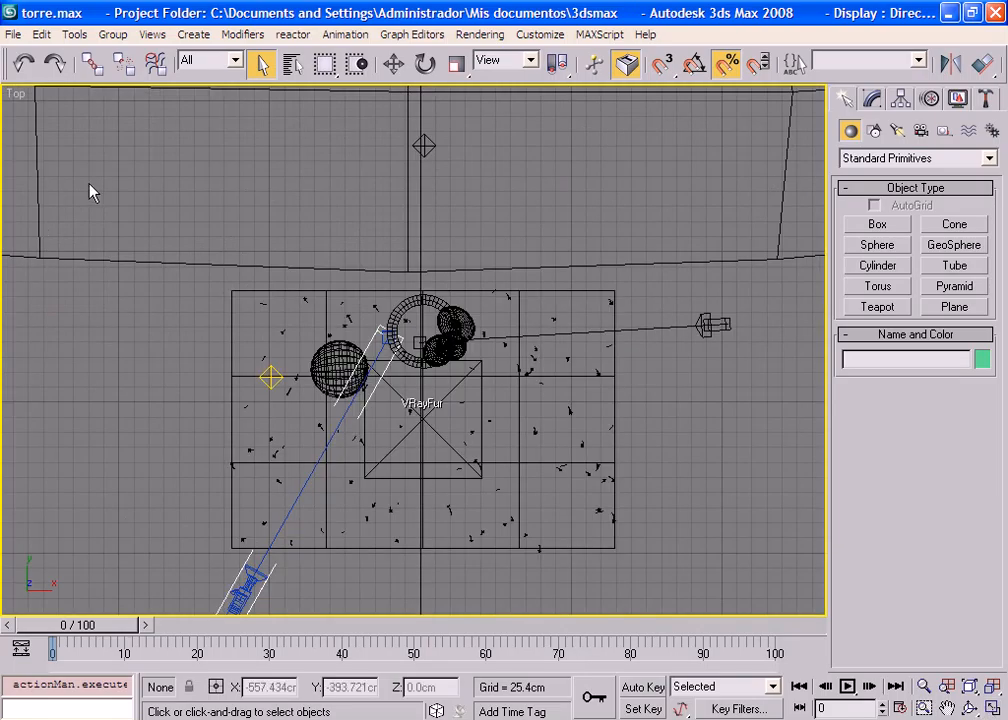
click(924, 687)
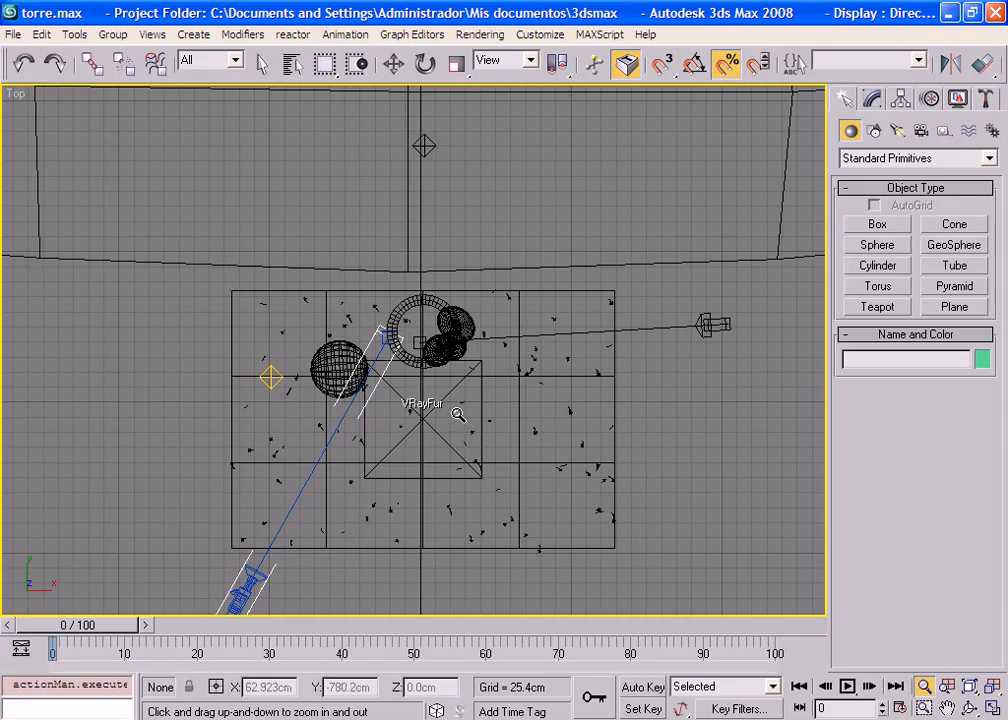
drag(457, 418, 603, 551)
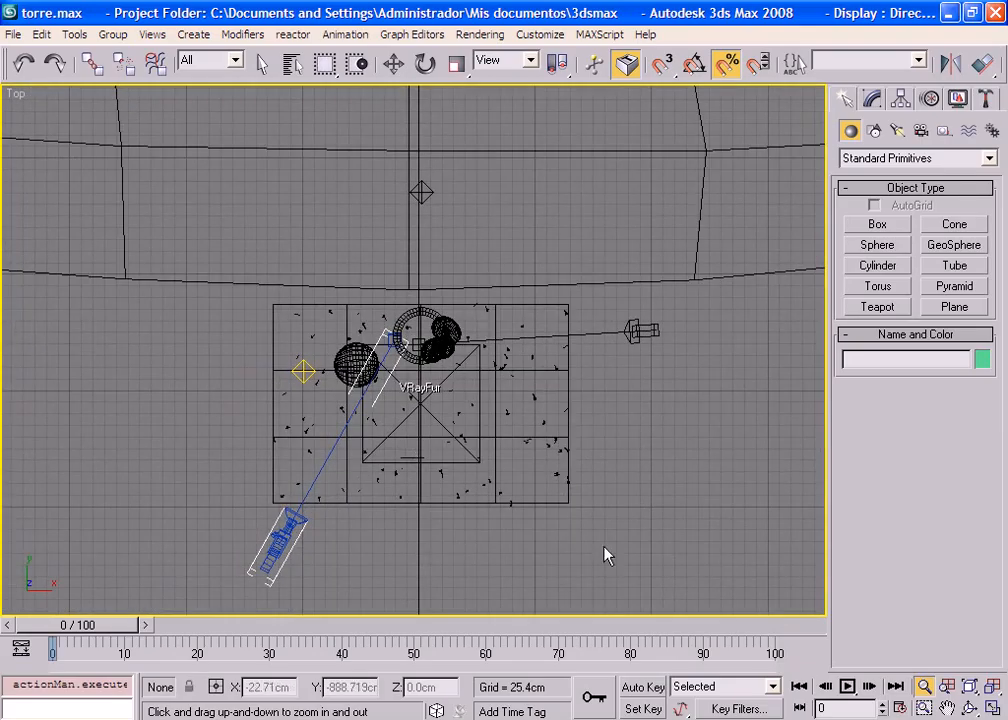
click(997, 708)
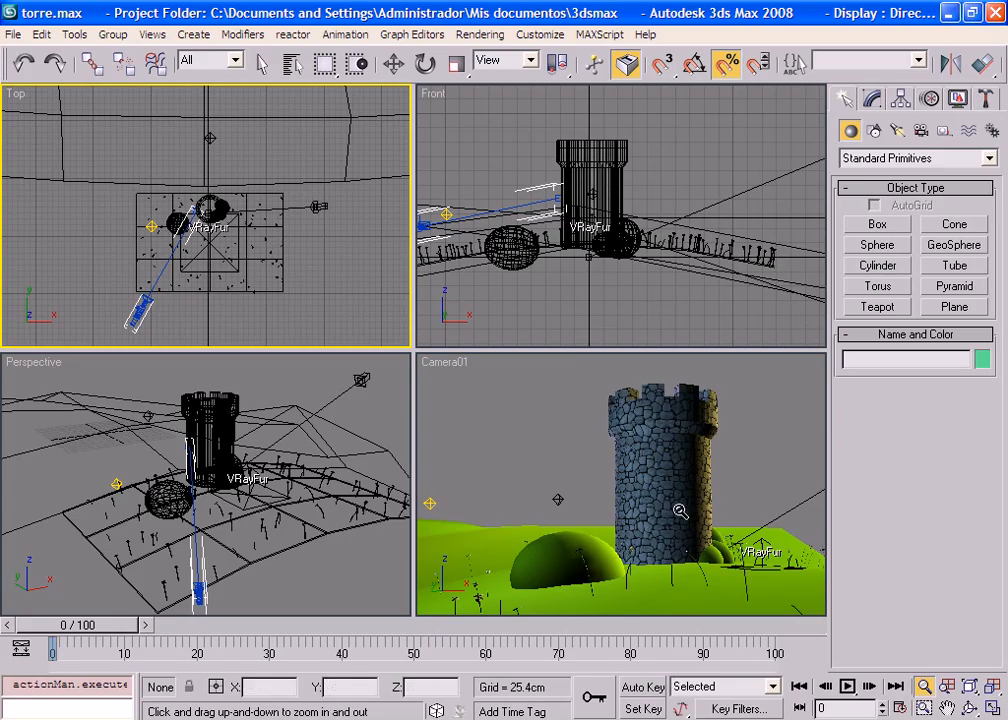
- Activate the Camera01, Front, Top and Perspective viewports in turn
right_click(526, 405)
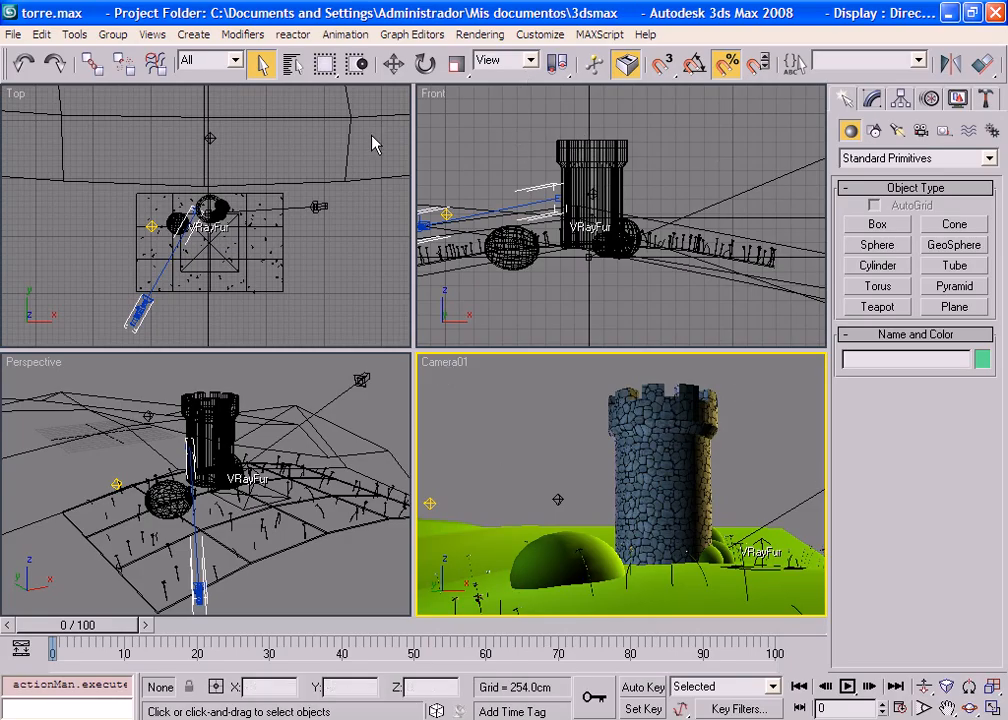
click(521, 130)
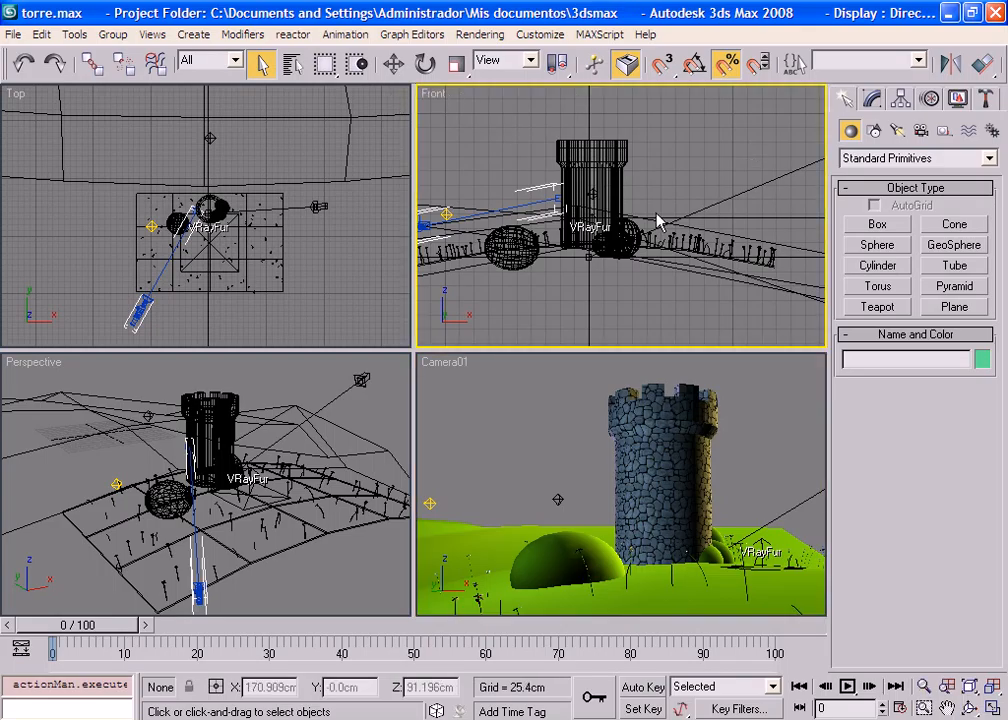
click(344, 290)
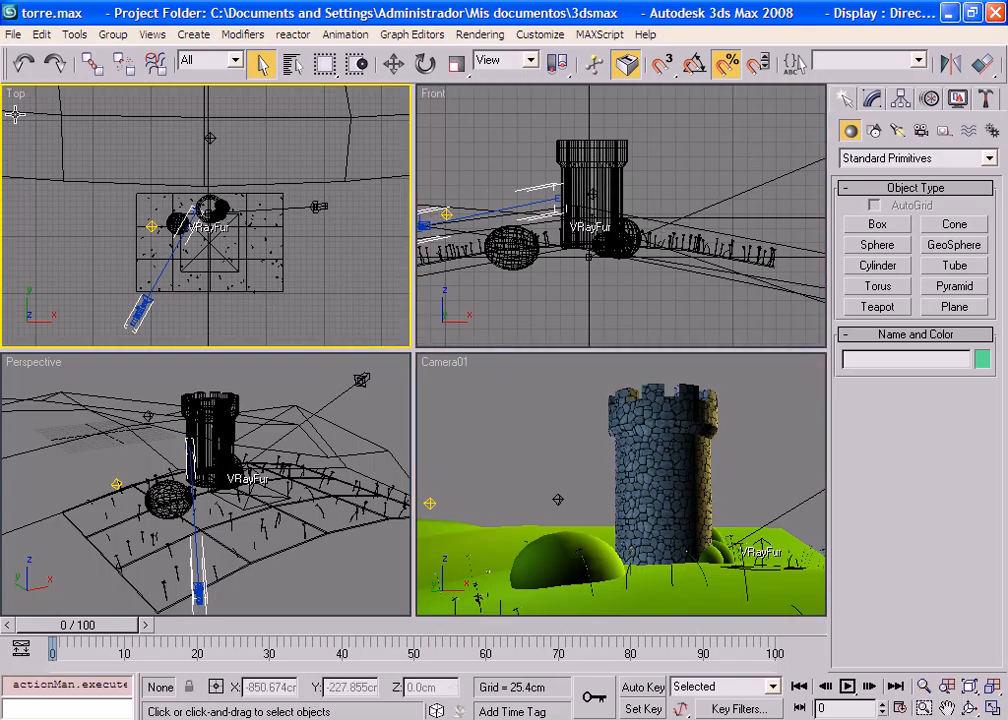
click(184, 385)
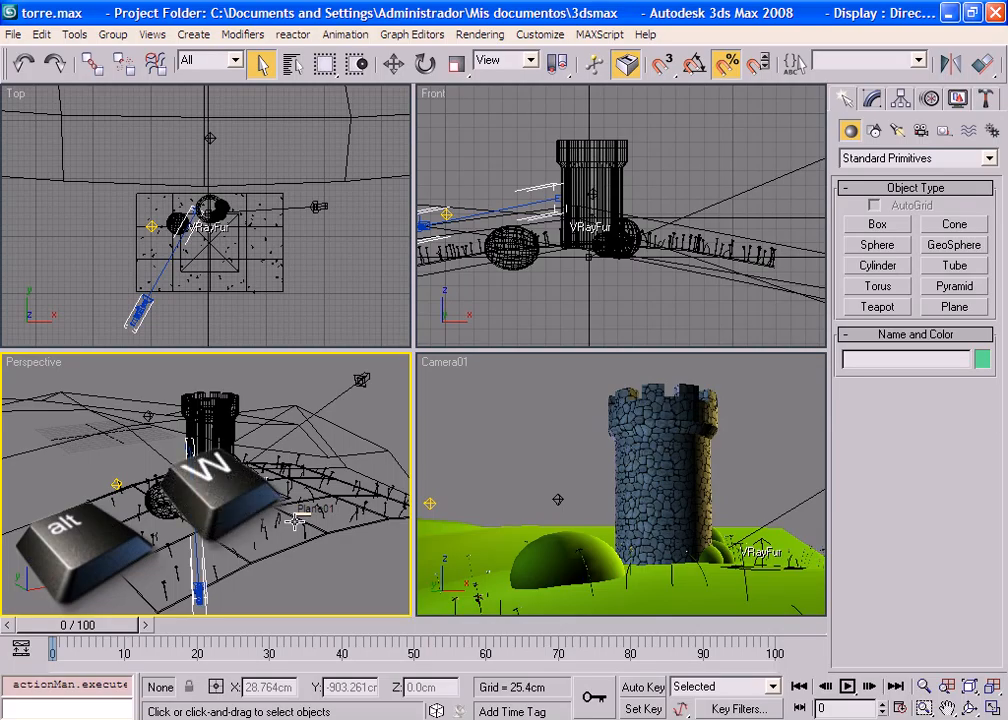
- Maximize the Perspective viewport, restore the four-viewport layout, and maximize Perspective again
key(alt+w)
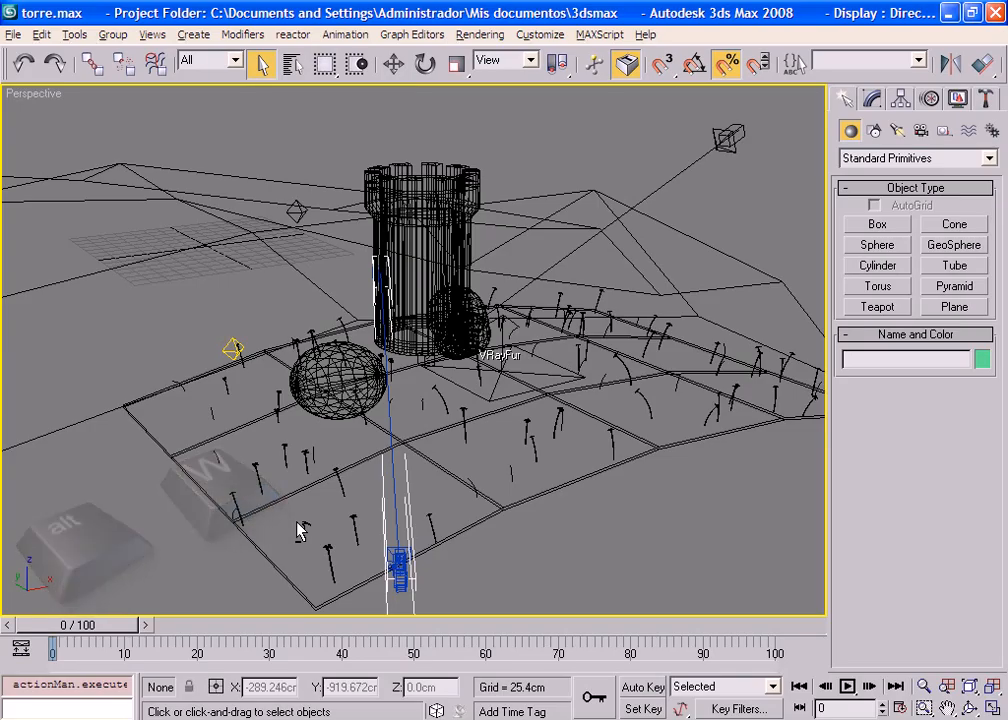
key(alt+w)
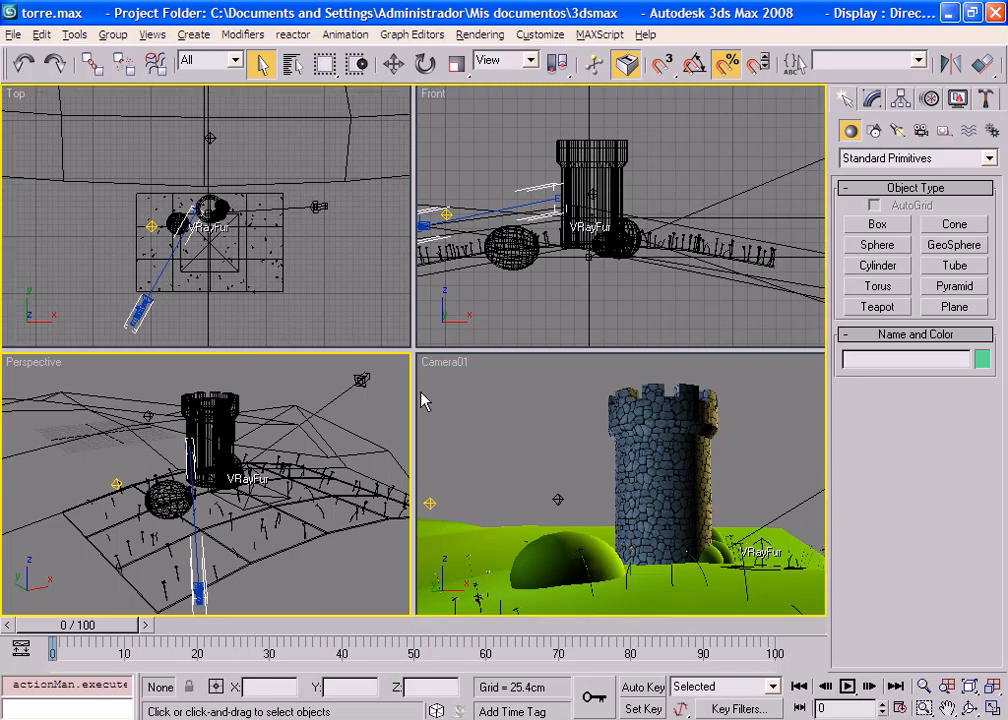
key(alt+w)
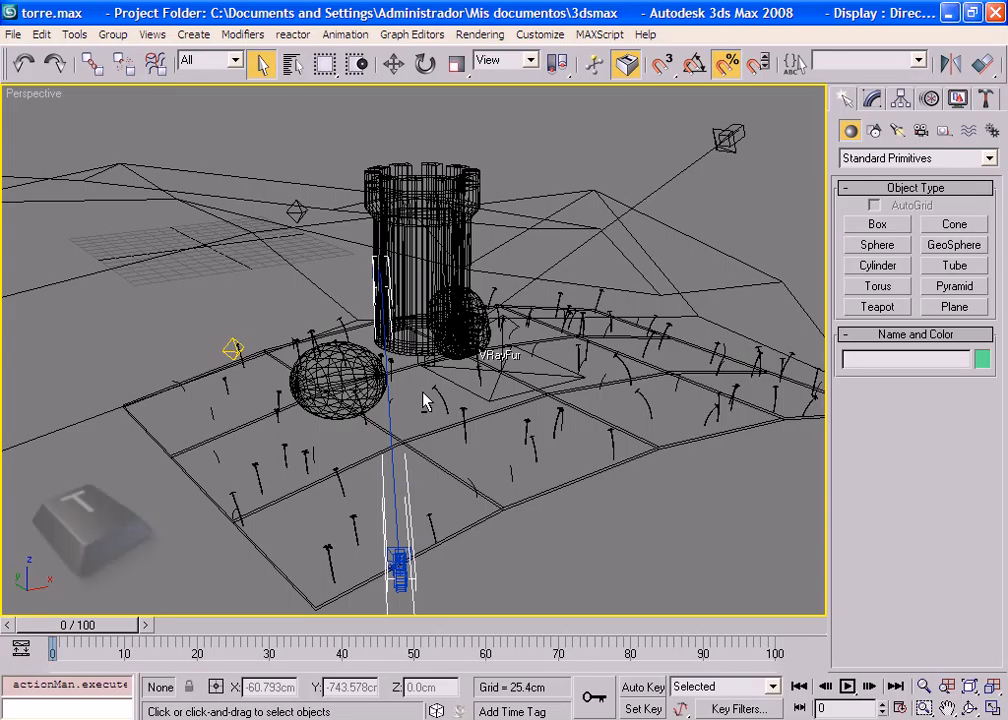
- Switch the maximized viewport through the Front, Top, Left, Bottom and Perspective views, ending on the Camera01 view
key(f)
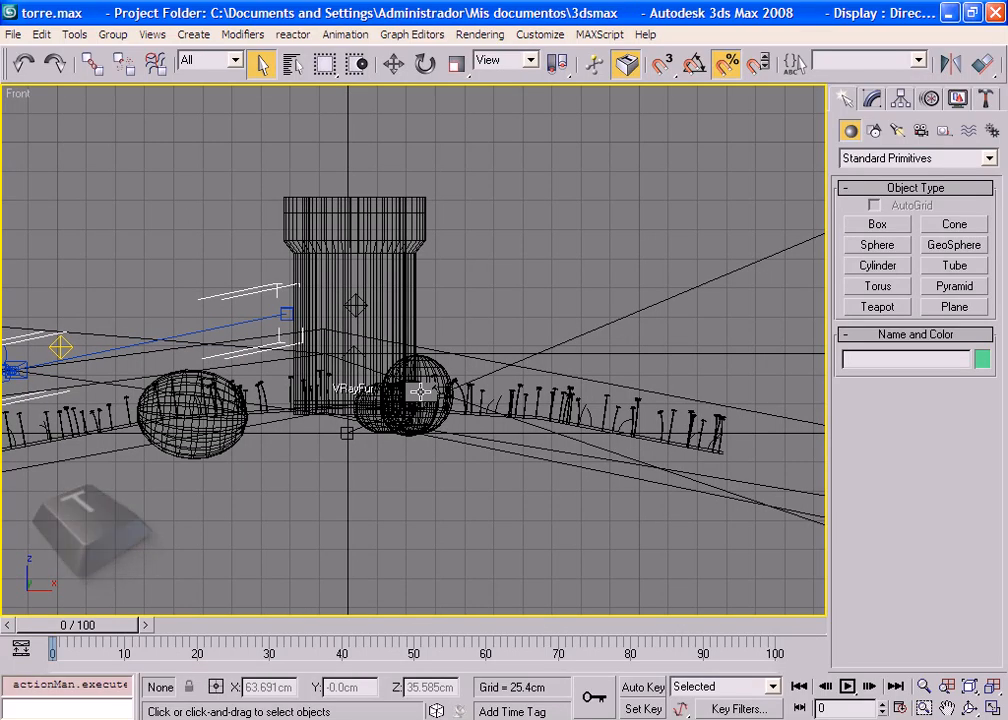
key(t)
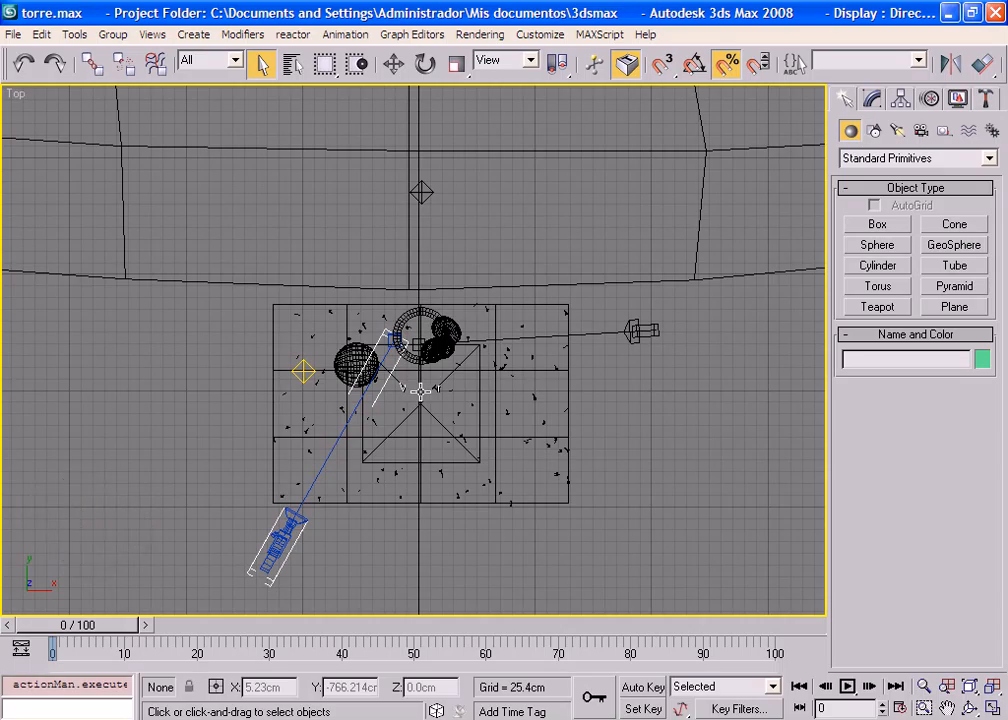
key(l)
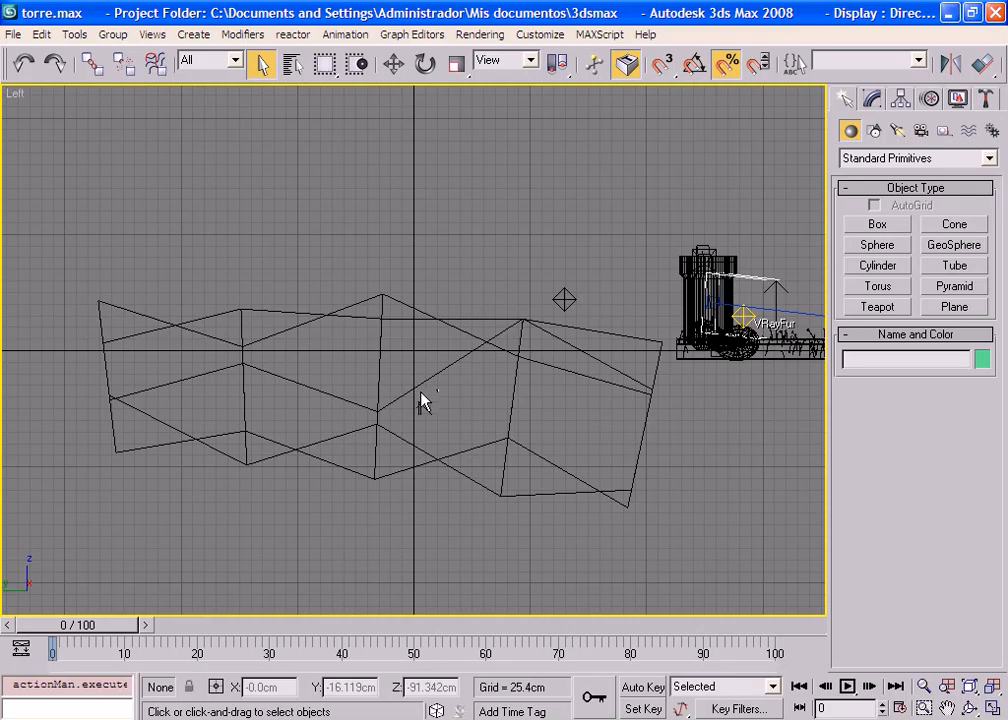
key(p)
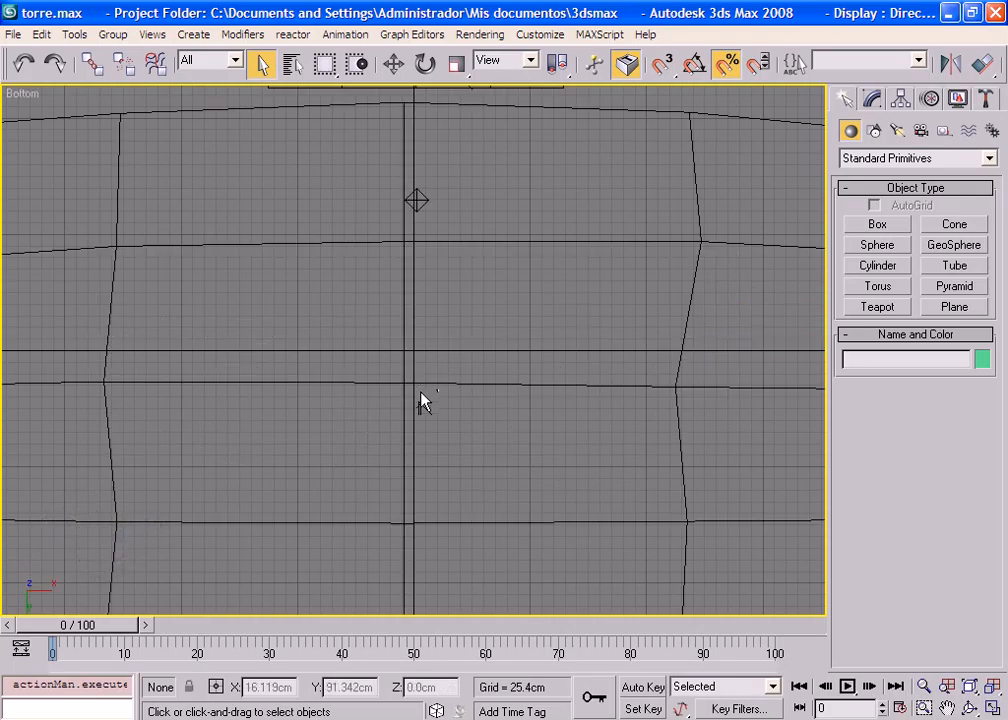
key(p)
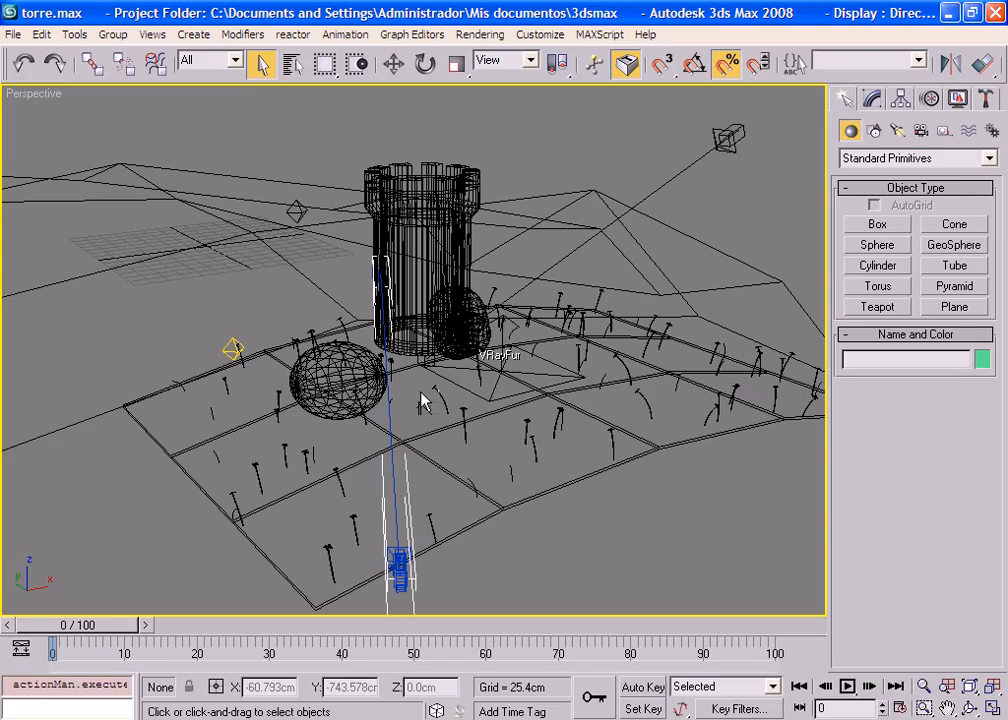
key(c)
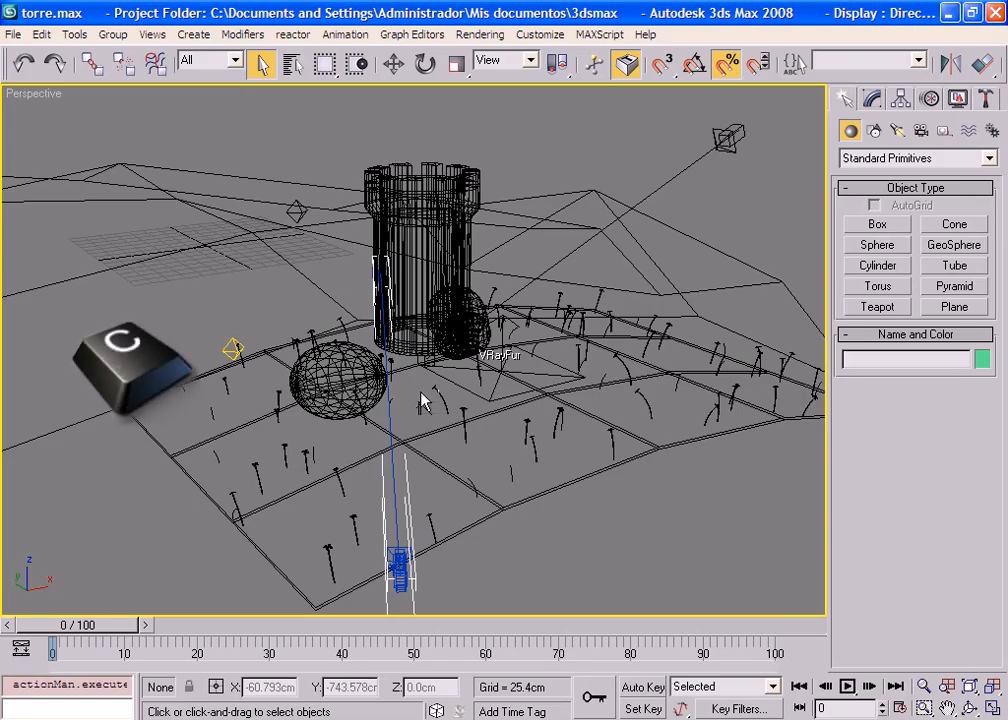
key(c)
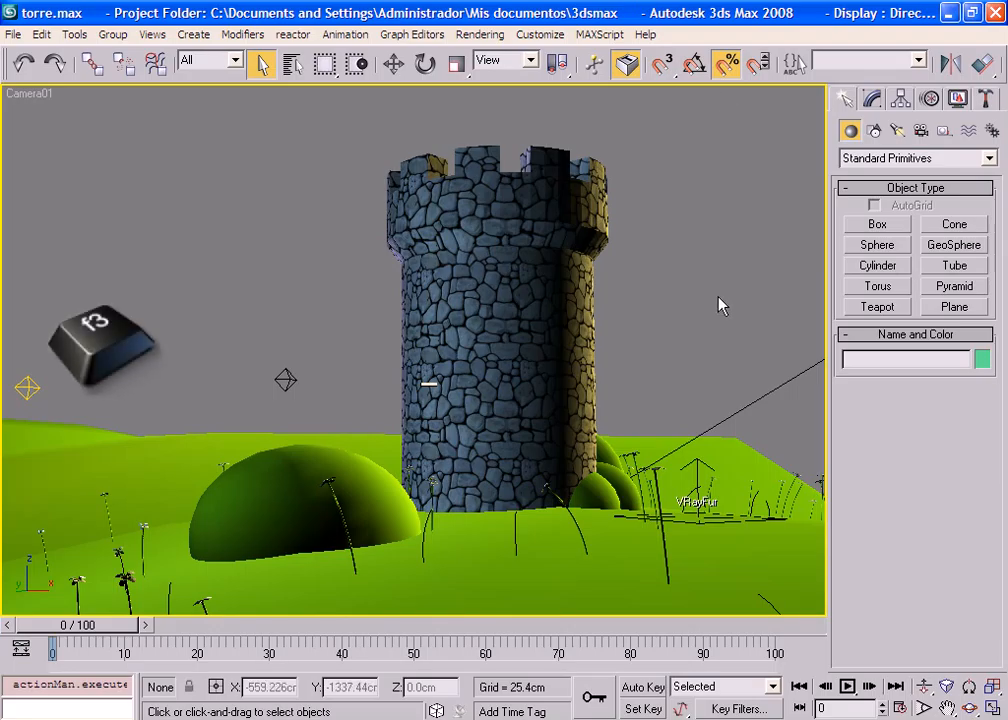
- Toggle the Camera01 view to wireframe and back to smooth shading, and turn on Edged Faces
key(F3)
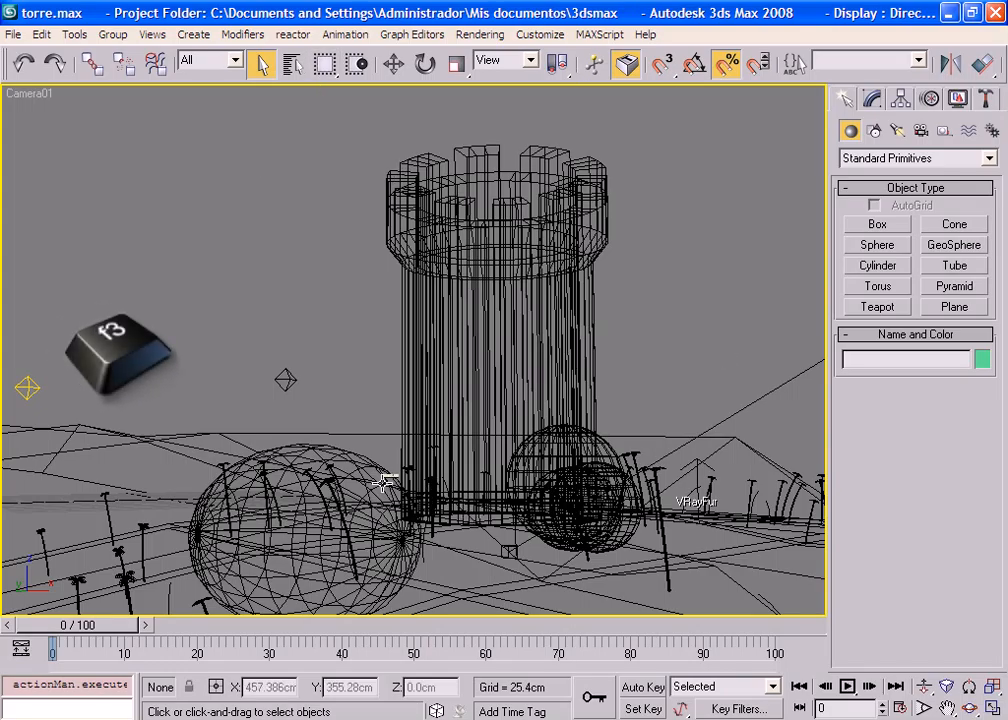
key(F3)
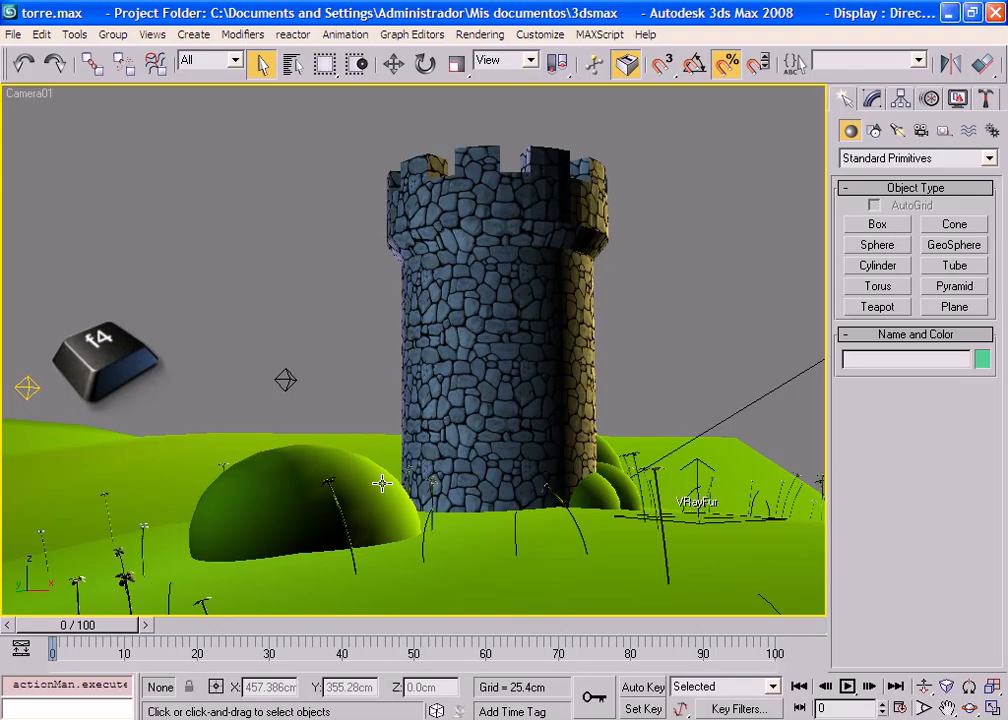
key(F4)
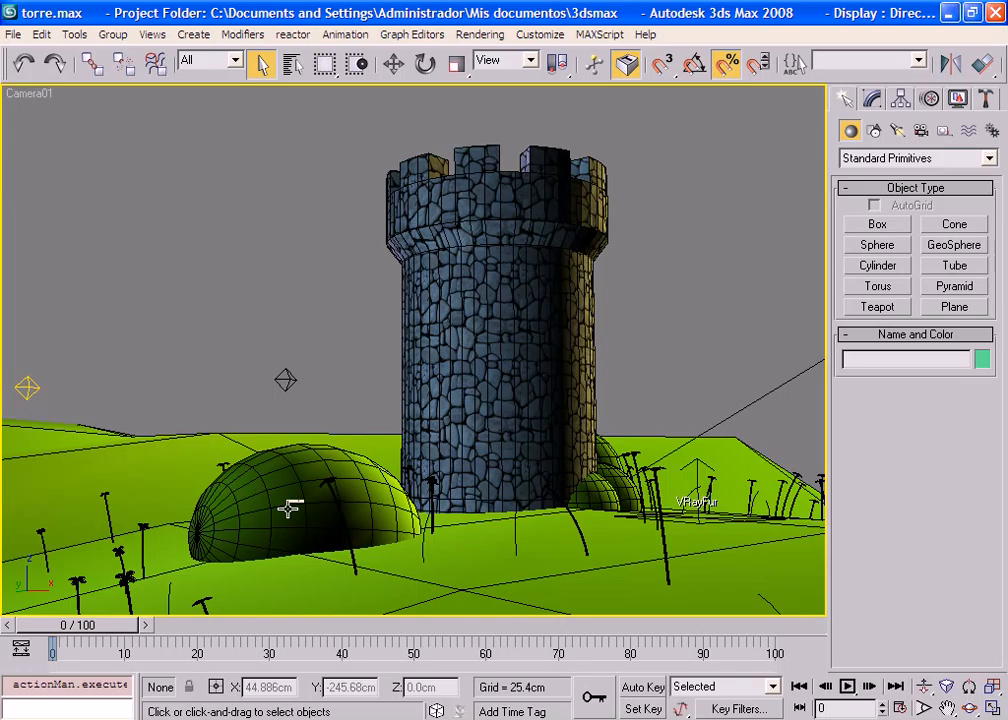
- Turn off Edged Faces in the Camera01 viewport and review its remaining display options
right_click(29, 96)
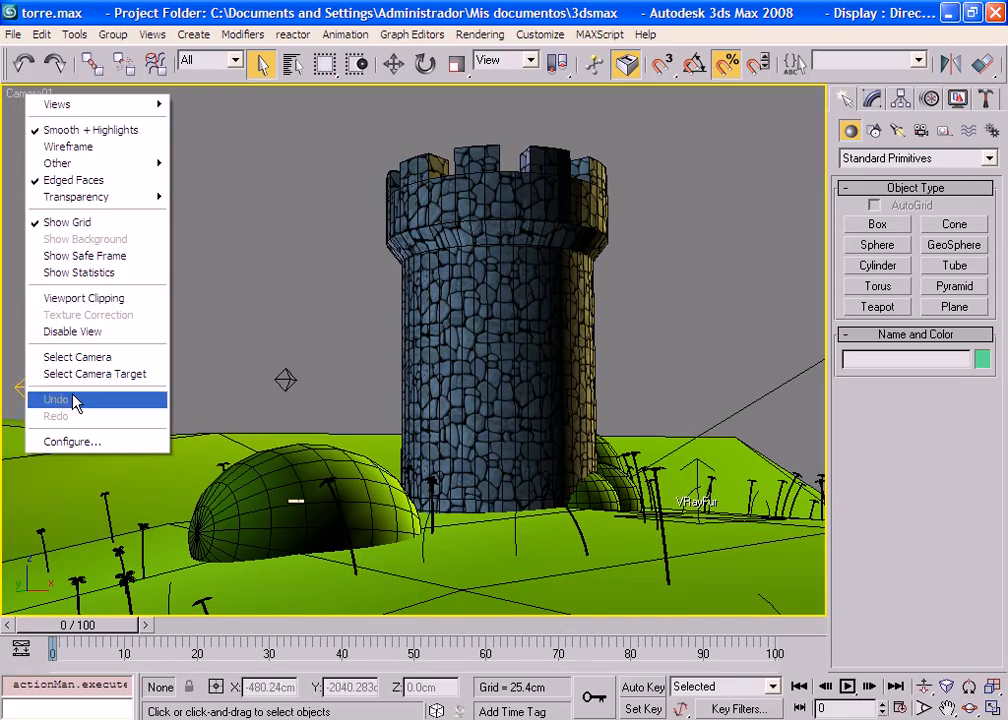
mouse_move(108, 108)
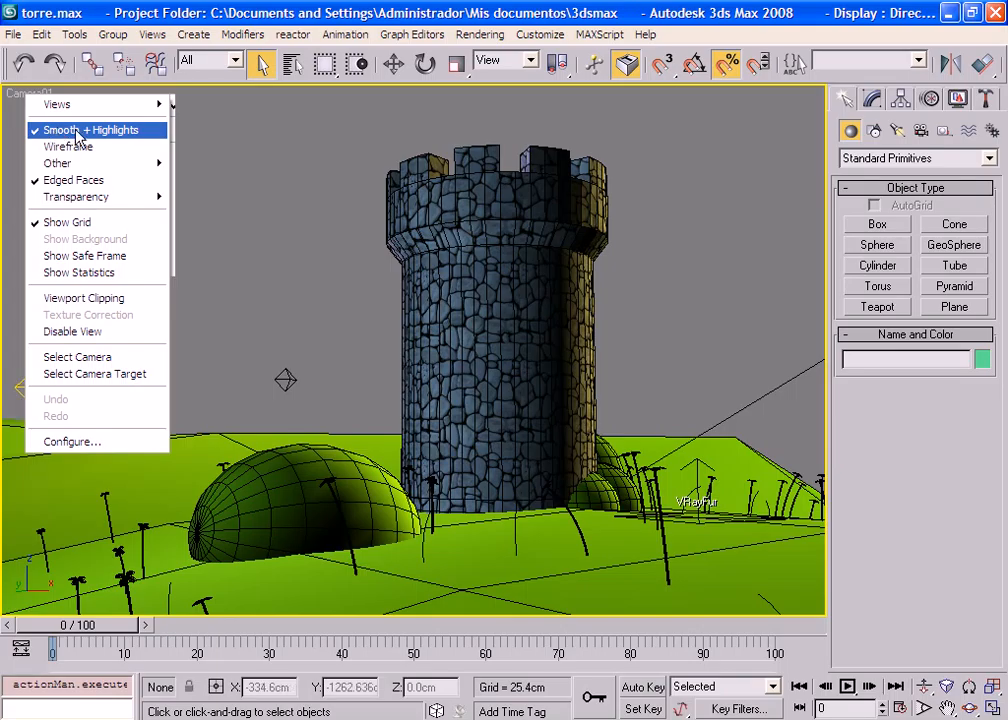
click(66, 184)
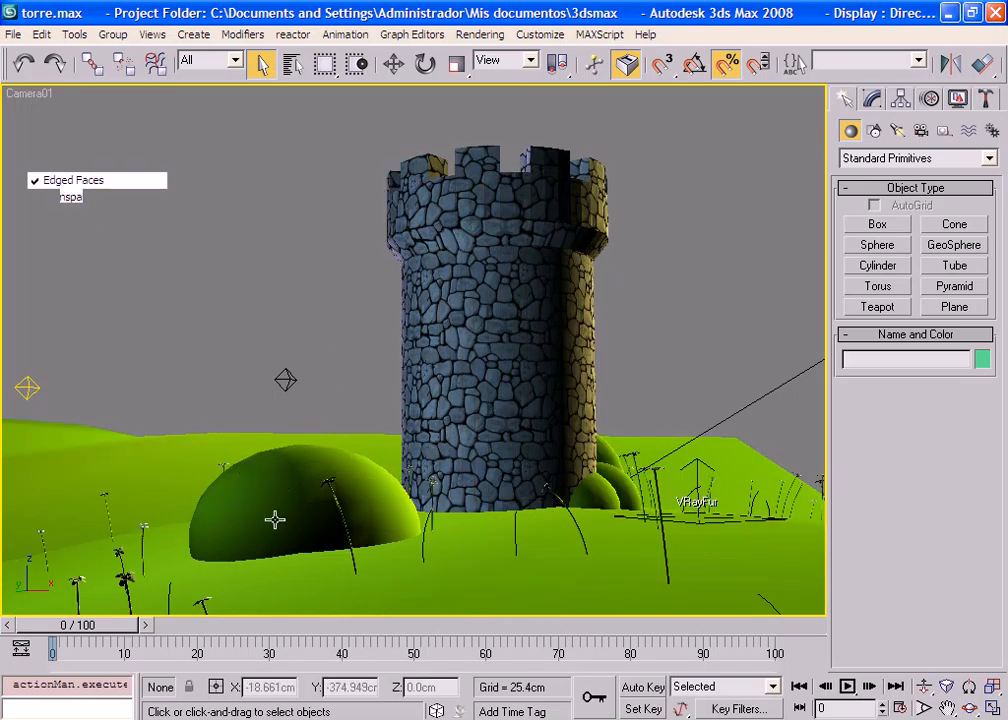
right_click(28, 93)
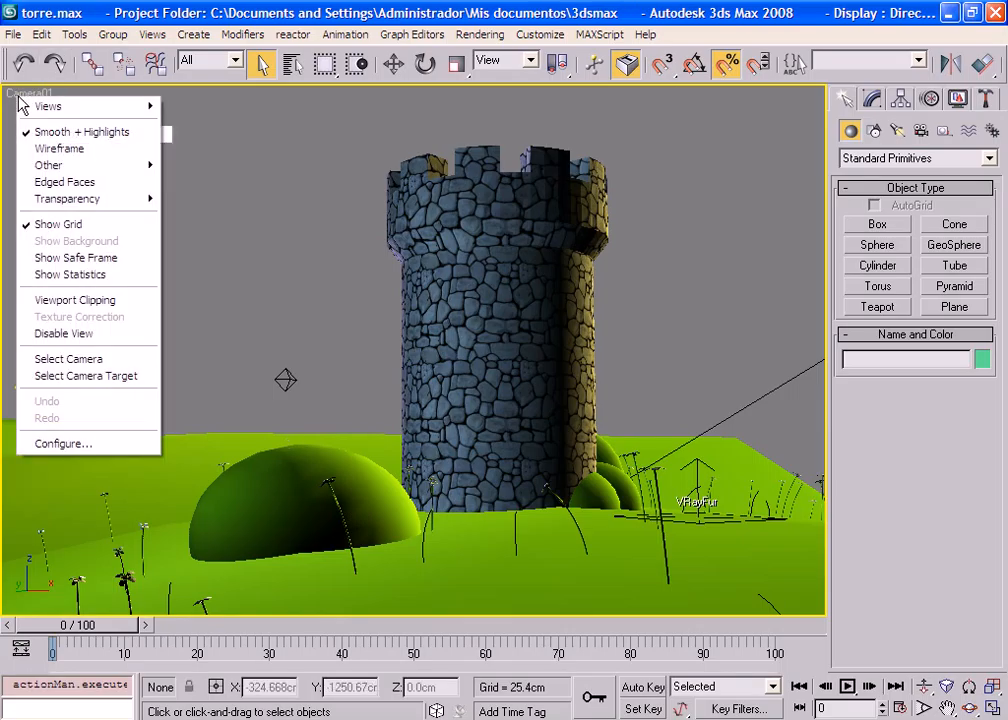
click(285, 105)
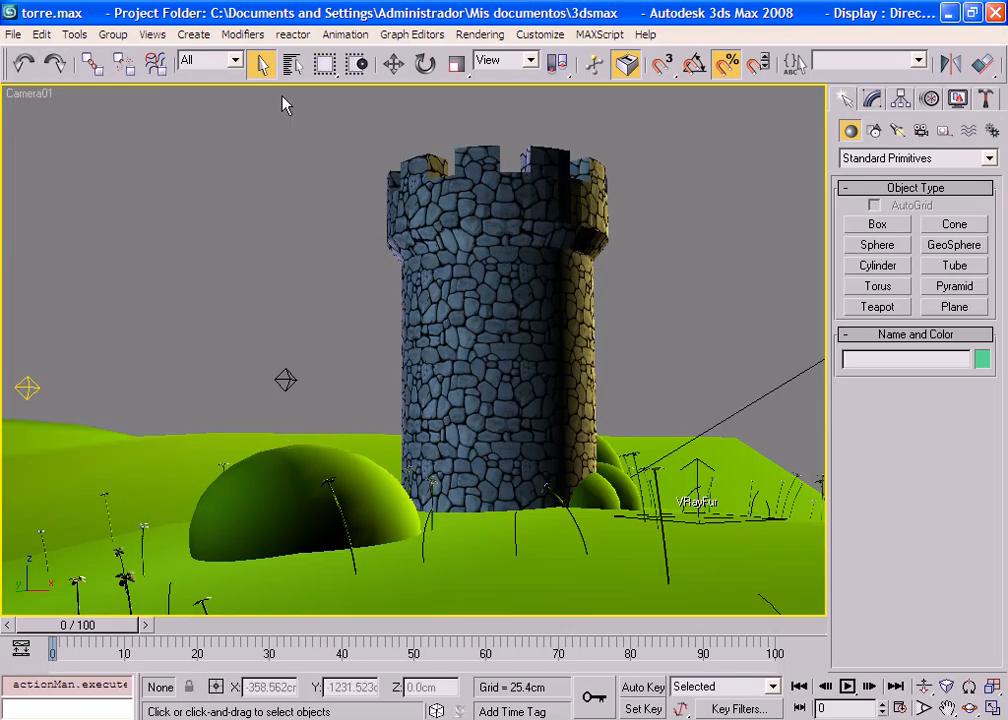
- Set the Camera01 viewport to Wireframe, return it to smooth shading, and restore the four-viewport layout
right_click(50, 95)
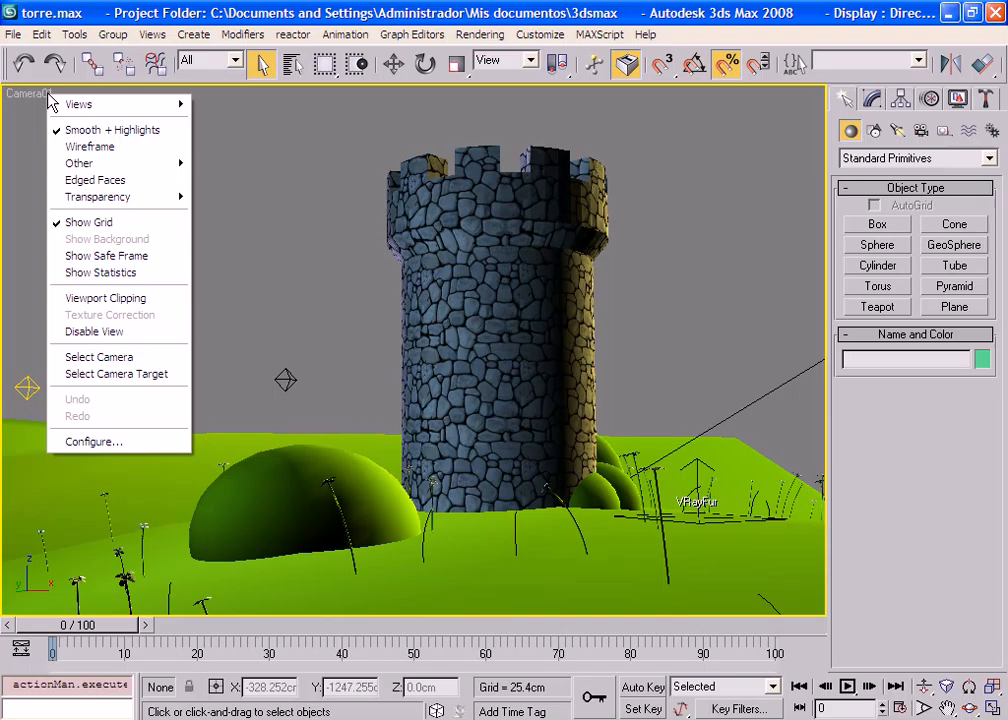
click(90, 150)
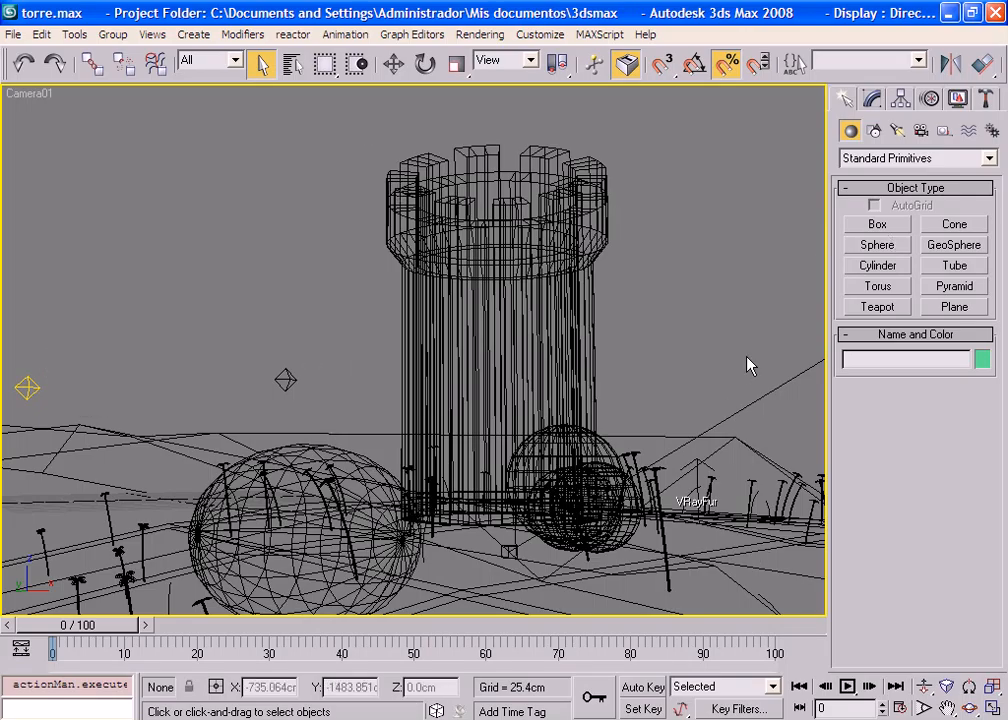
key(F3)
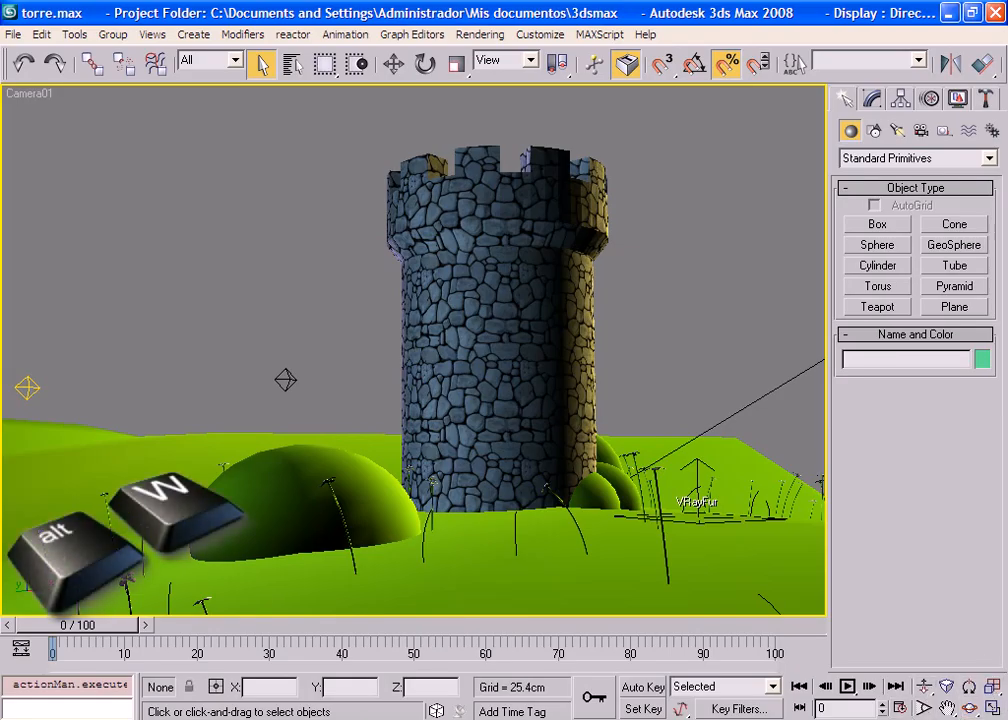
click(990, 708)
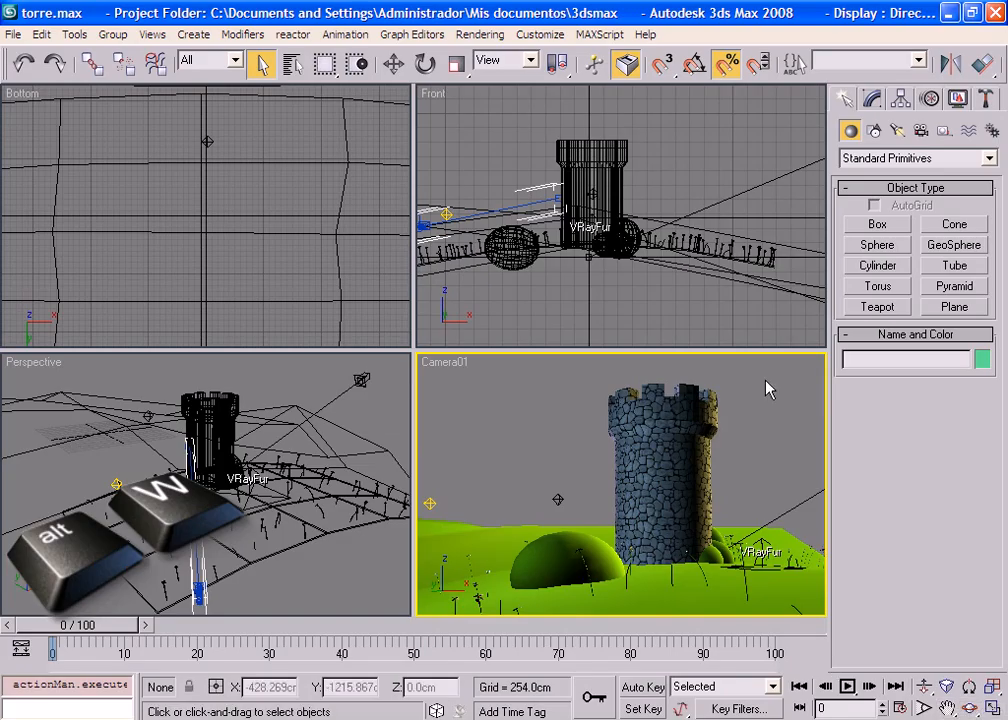
- Activate the Front viewport and zoom in on the tower with the Zoom tool
click(506, 292)
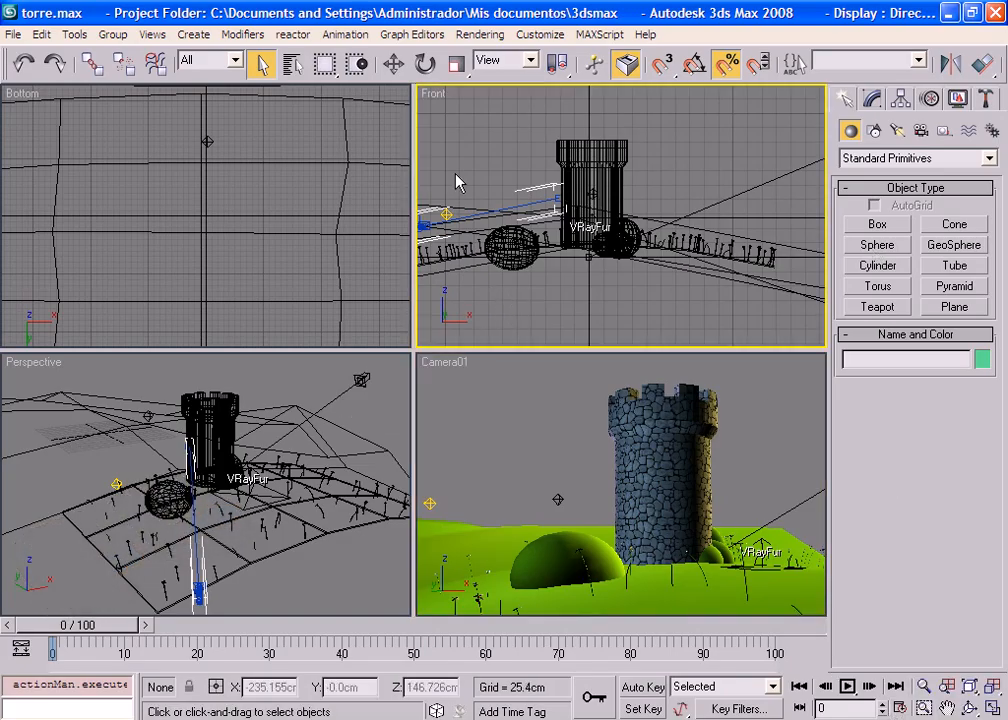
click(925, 688)
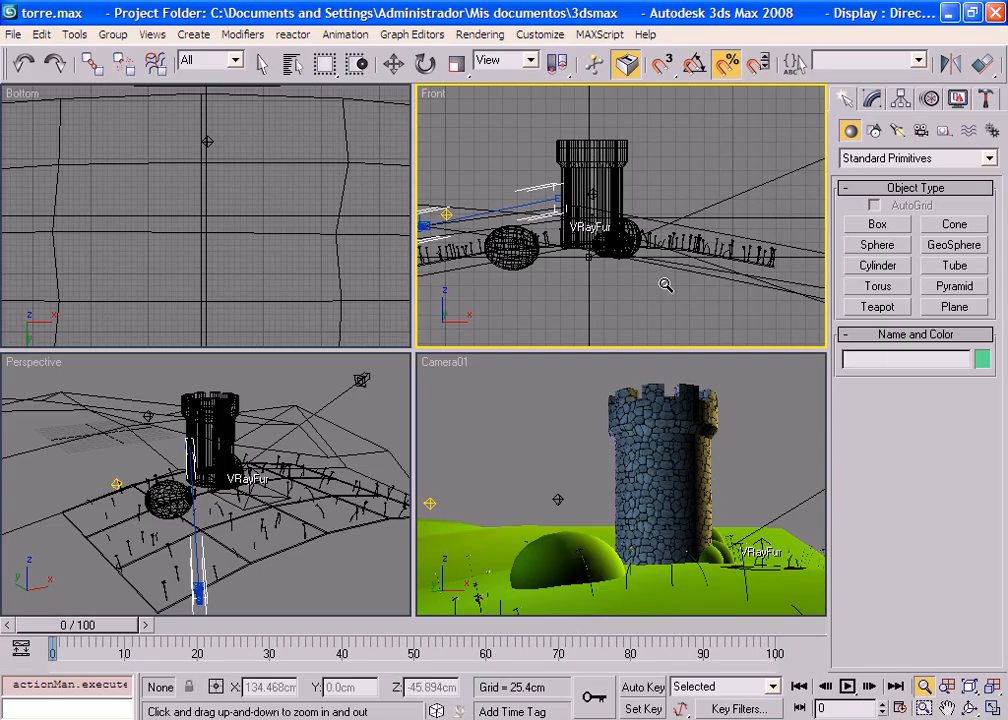
drag(483, 195, 637, 191)
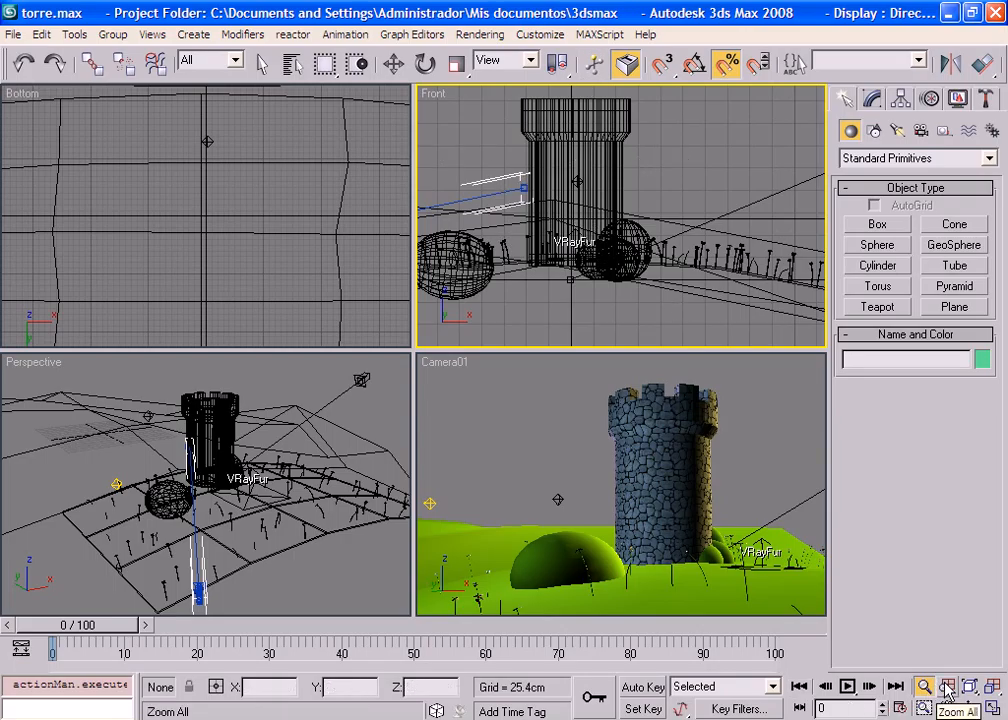
- Zoom all non-camera viewports out and back in together with Zoom All
click(947, 687)
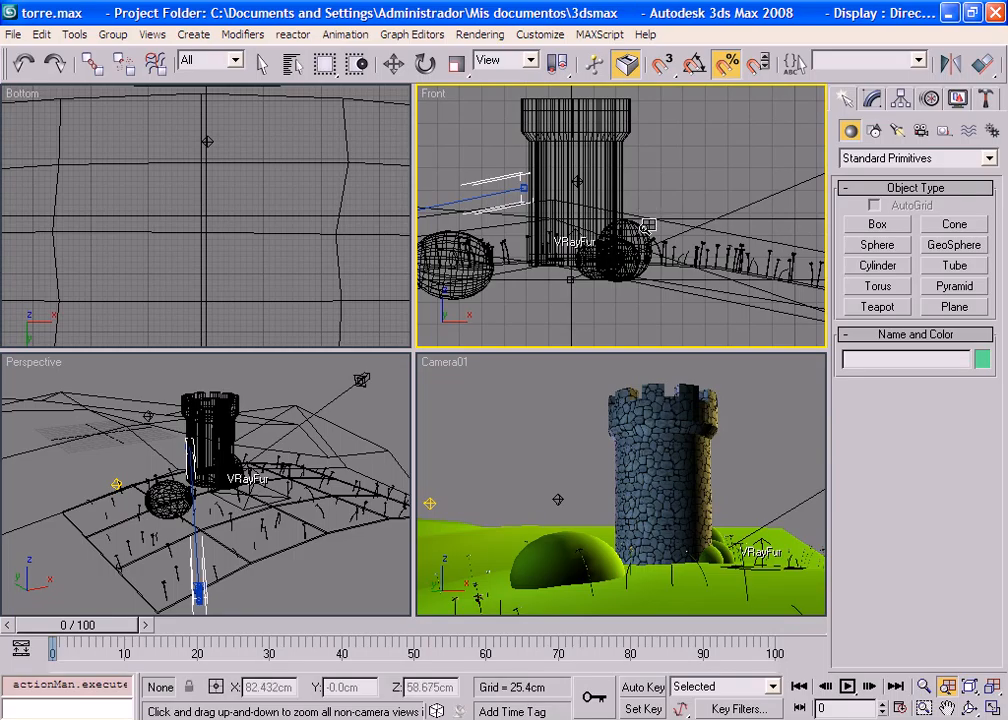
drag(648, 232, 625, 280)
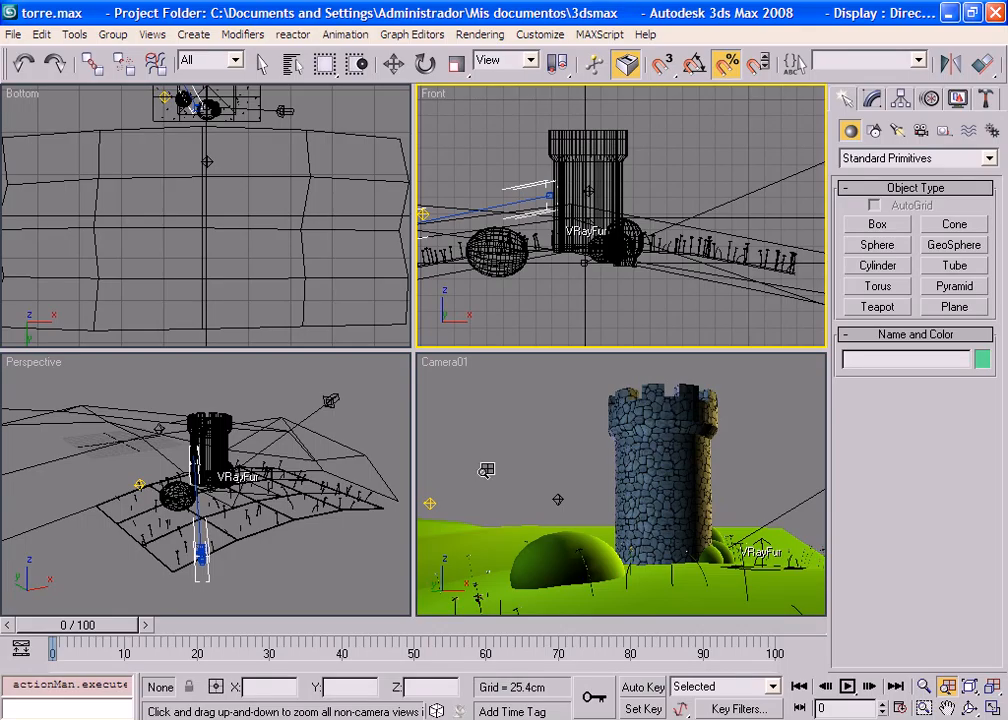
drag(526, 168, 668, 295)
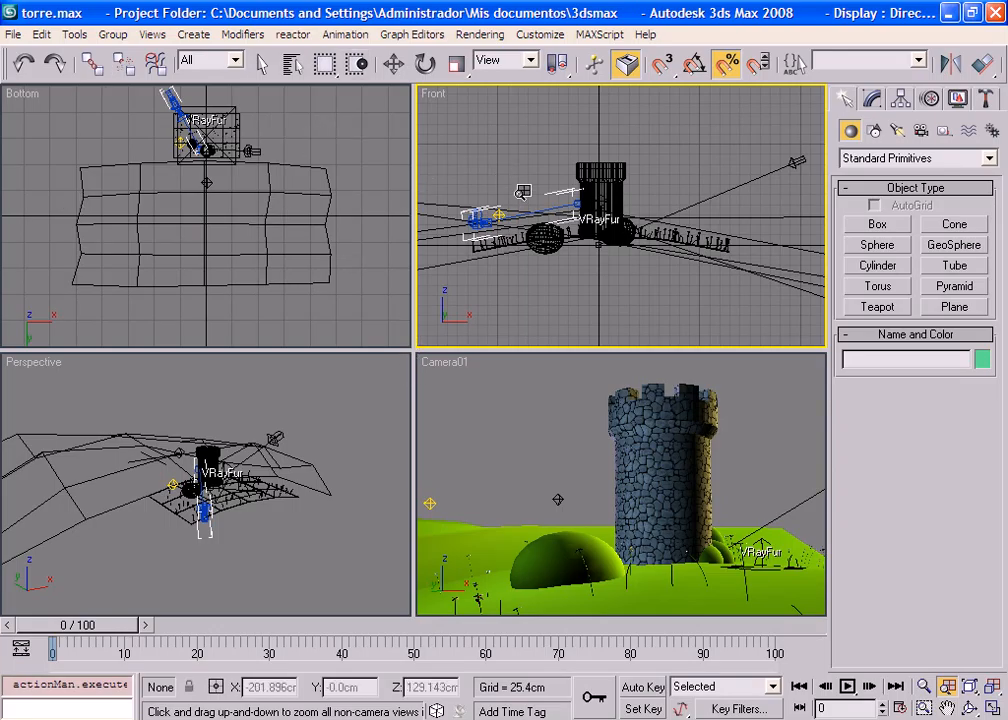
drag(410, 150, 526, 214)
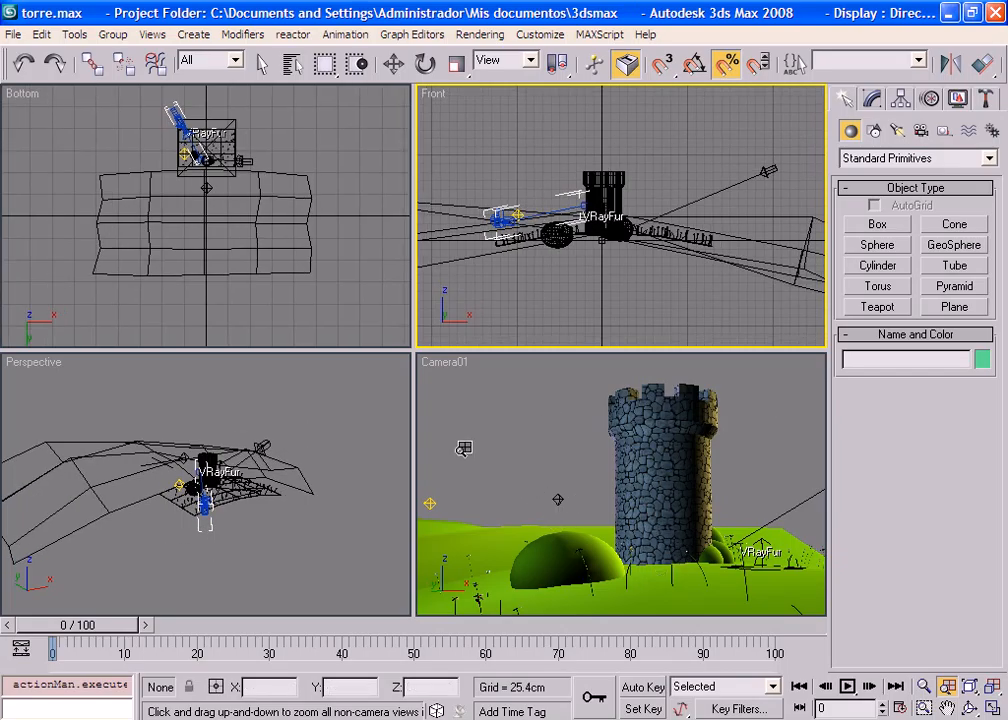
drag(503, 203, 622, 198)
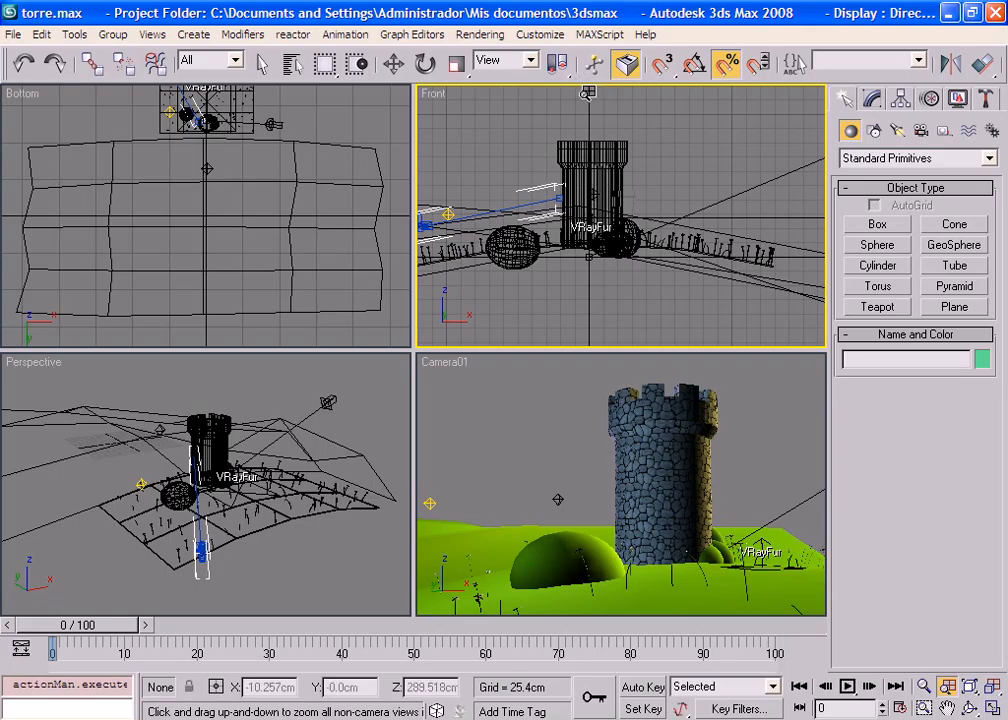
- Fit the whole scene in the Front viewport with Zoom Extents, and zoom in on the Bottom viewport
click(975, 696)
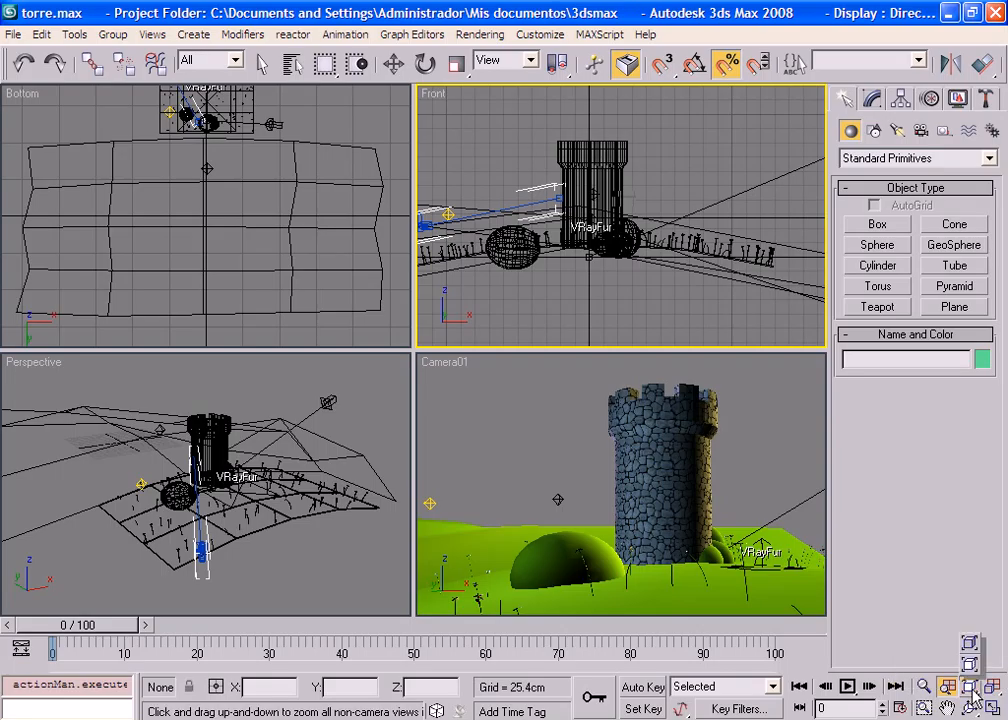
drag(975, 696, 975, 652)
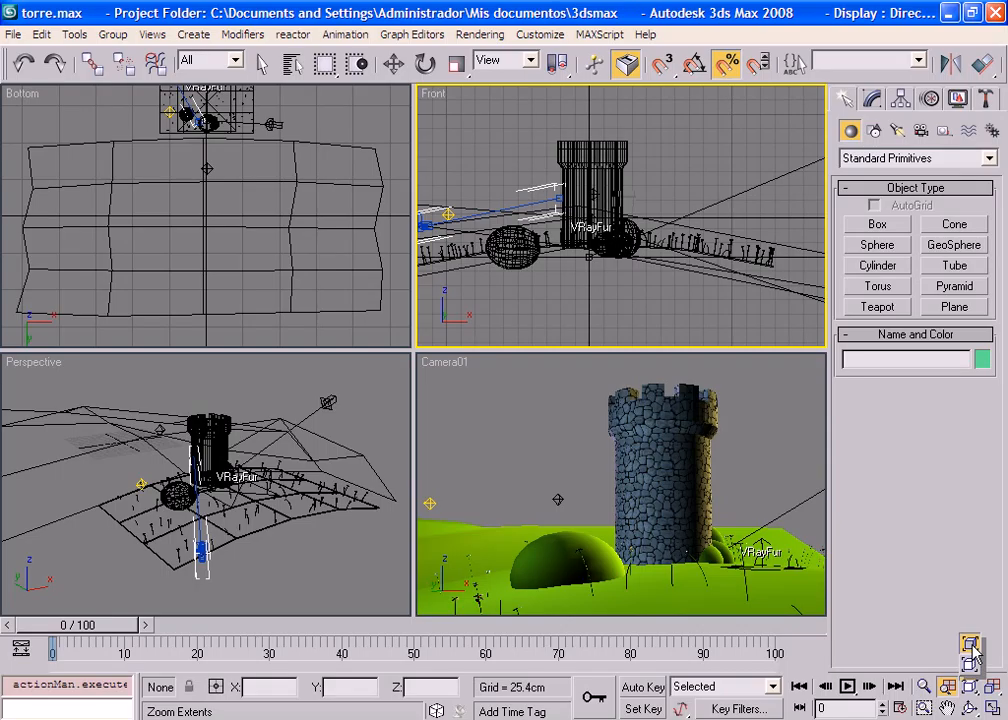
drag(974, 648, 974, 668)
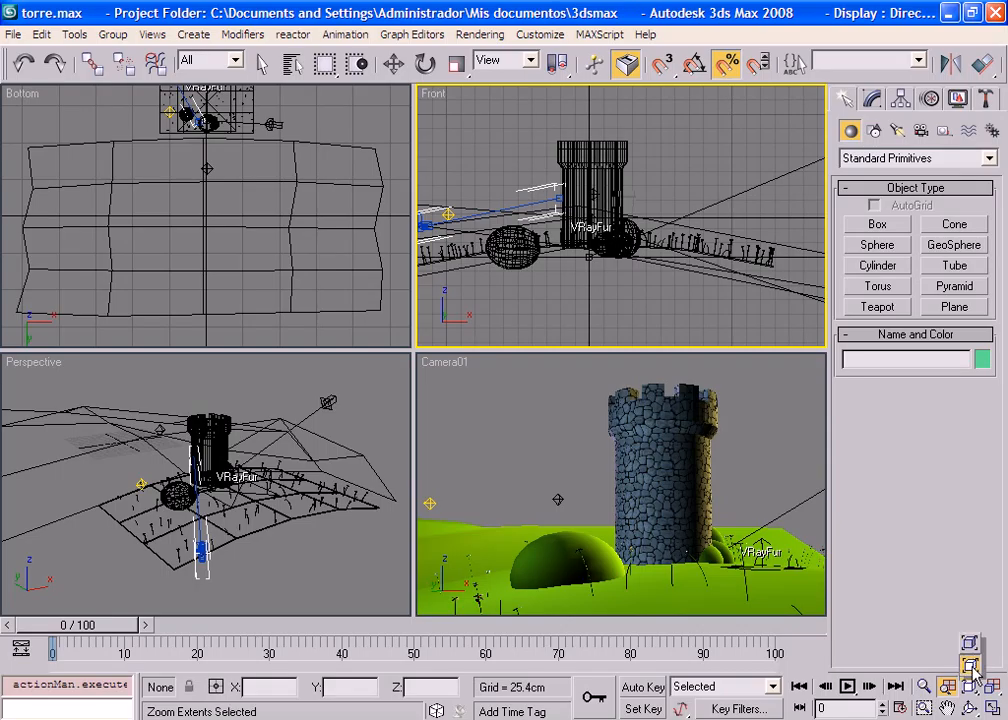
drag(975, 669, 977, 649)
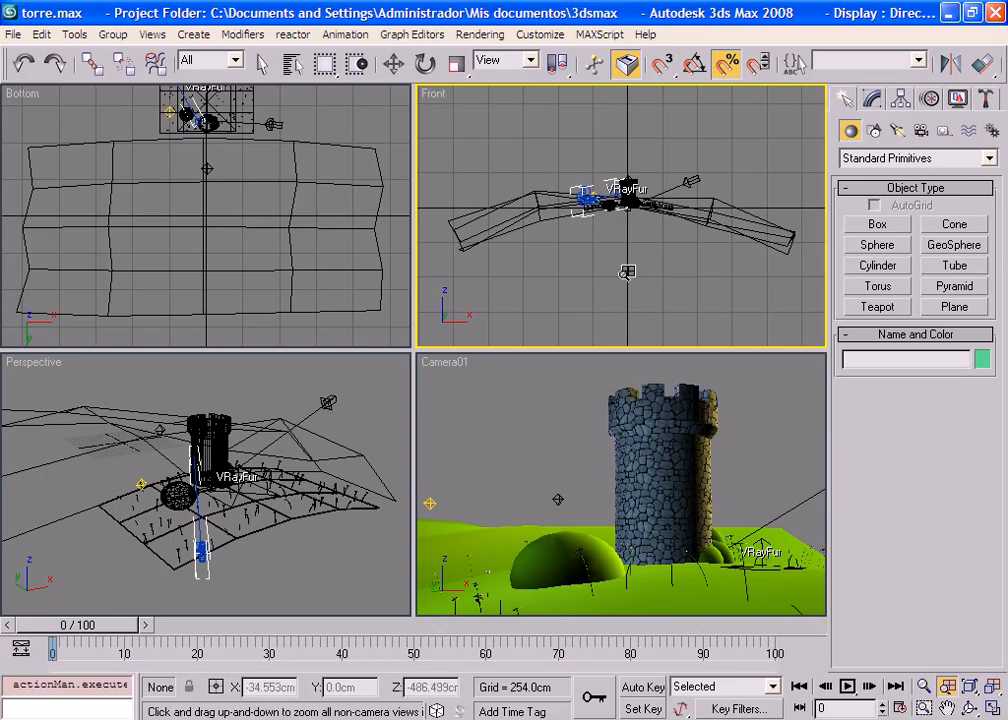
drag(306, 232, 265, 337)
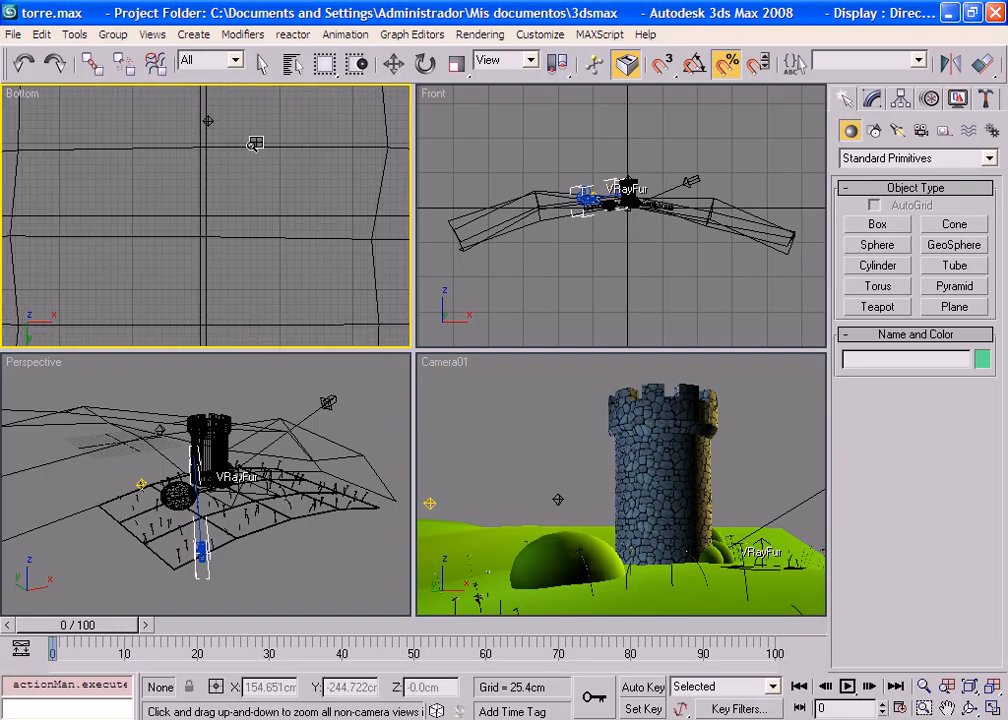
- Pan and zoom the Bottom viewport to frame the tower base and the spheres around it
middle_drag(255, 144, 239, 376)
scroll(253, 267, up, 1)
middle_drag(250, 269, 288, 227)
scroll(288, 227, up, 3)
middle_drag(288, 227, 191, 259)
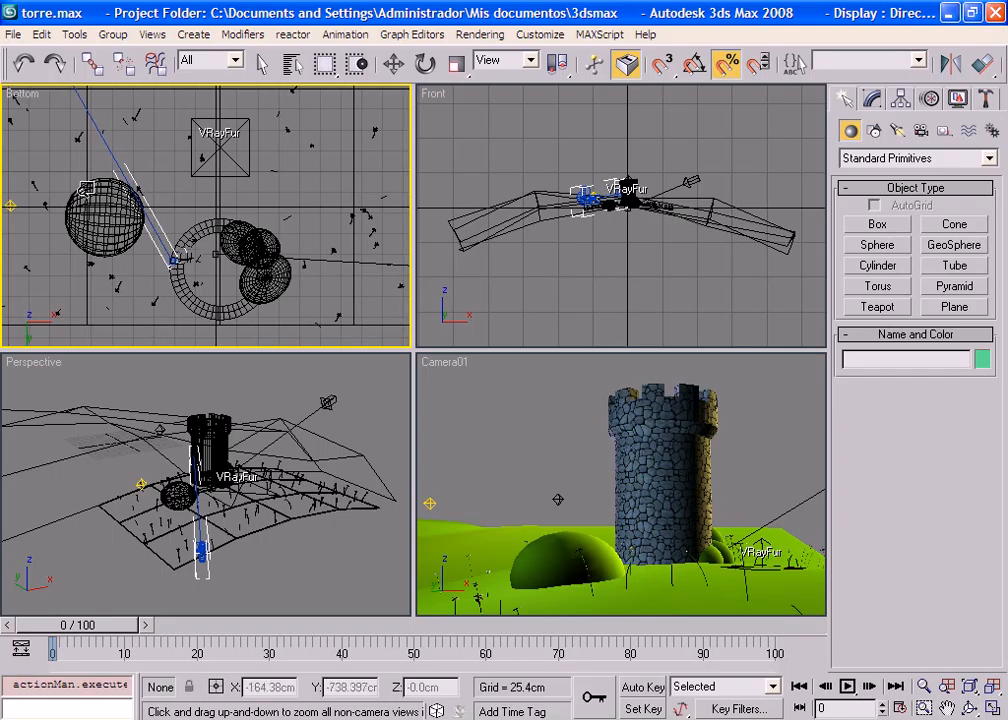
- Zoom in closely on the overlapping spheres beside the tower in the Bottom viewport, and fit the whole scene back with Zoom Extents
scroll(257, 282, up, 2)
middle_drag(255, 268, 205, 215)
scroll(204, 262, up, 3)
middle_drag(204, 296, 246, 293)
scroll(221, 290, up, 2)
scroll(266, 238, up, 2)
middle_drag(271, 237, 193, 277)
scroll(240, 256, down, 4)
scroll(246, 251, up, 2)
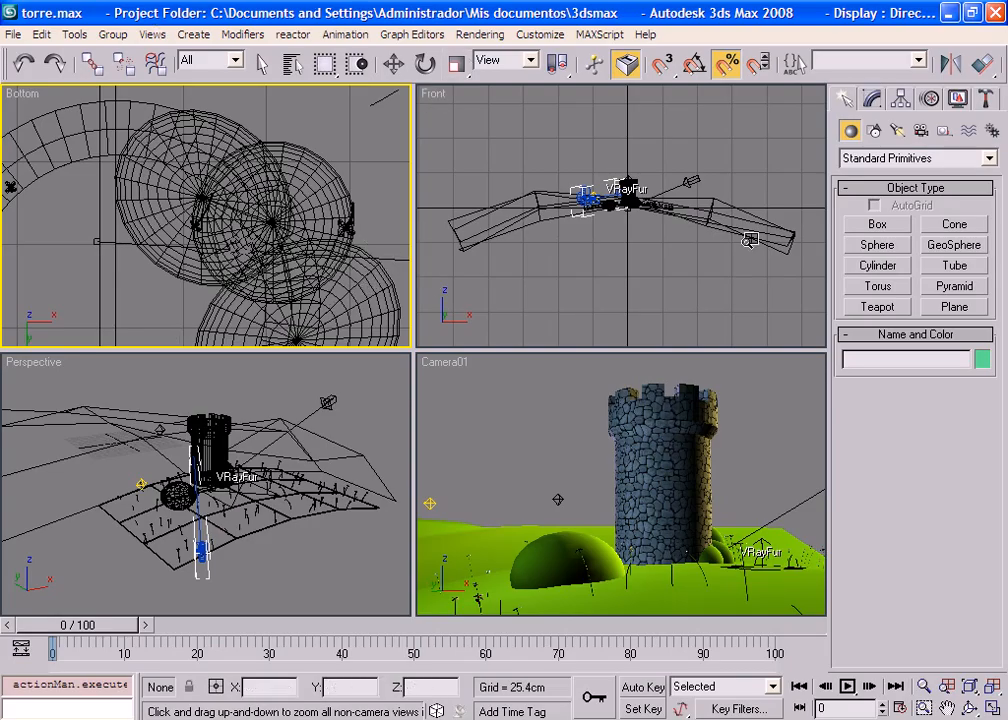
click(969, 687)
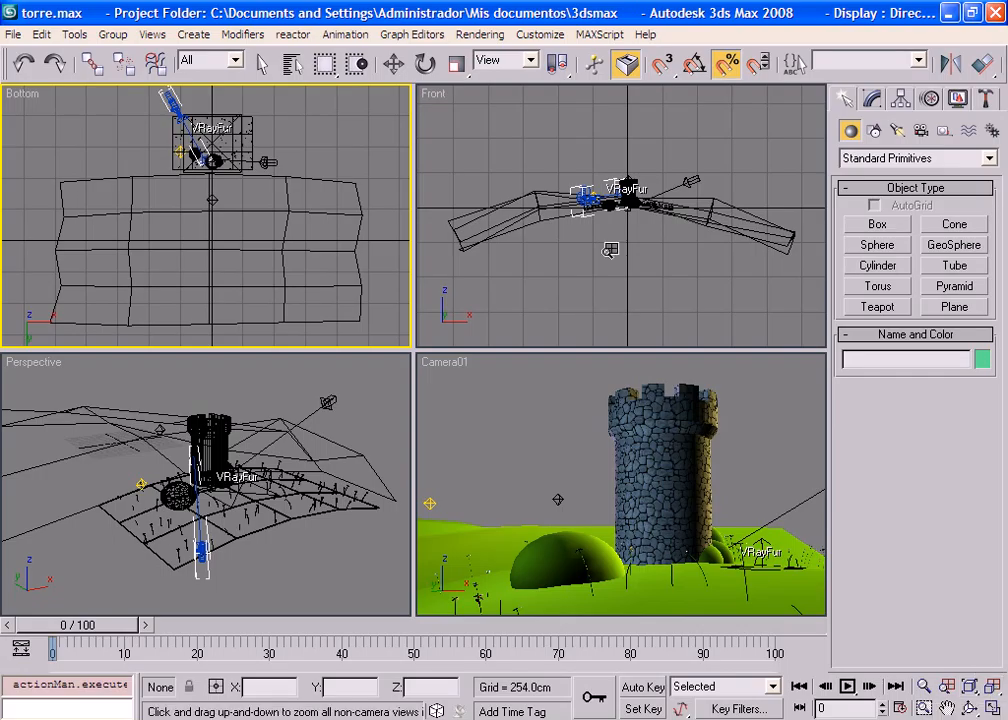
- Zoom in on the Bottom, Front and Perspective viewports, and refit the scene in all of them with Zoom Extents All
scroll(188, 280, up, 6)
middle_drag(284, 170, 254, 188)
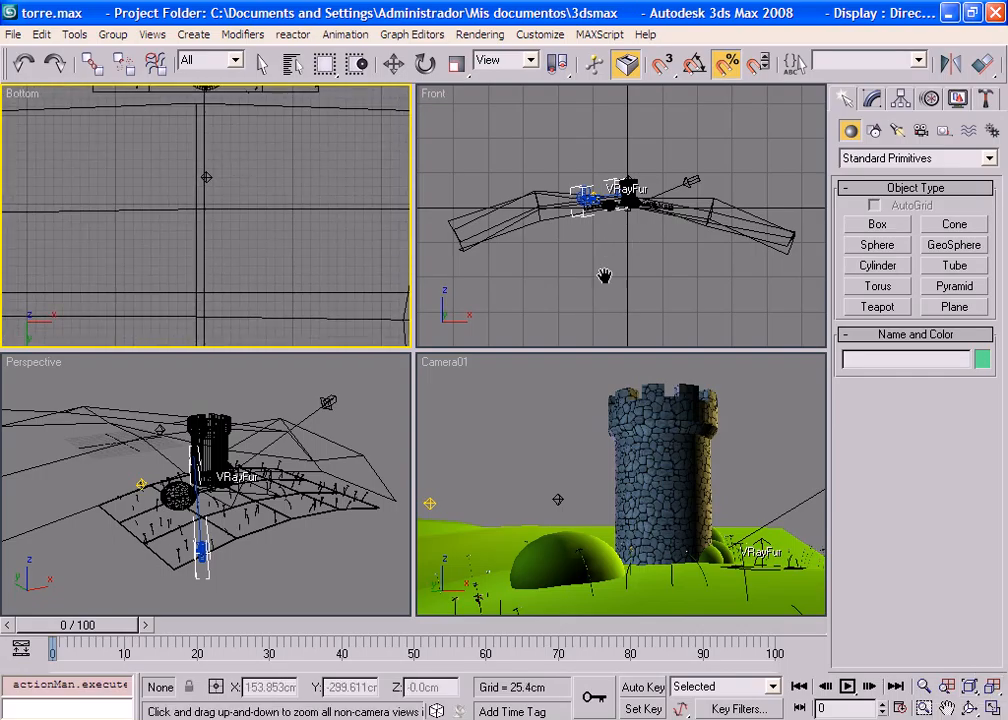
middle_click(605, 279)
scroll(643, 272, up, 8)
middle_drag(661, 187, 647, 303)
scroll(647, 303, up, 3)
drag(647, 303, 636, 350)
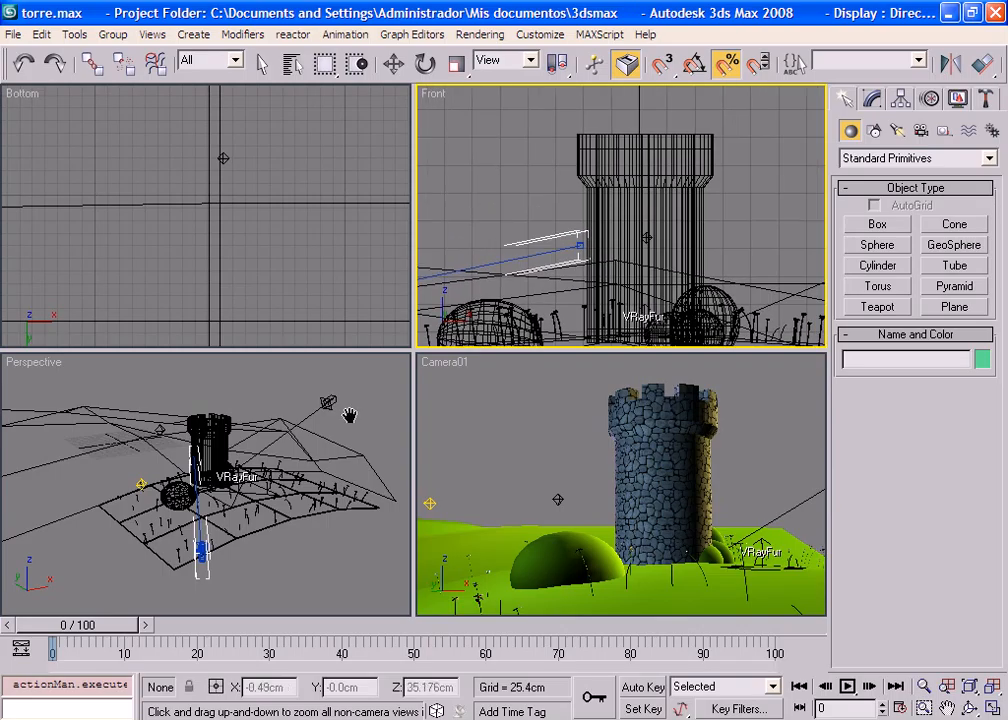
scroll(202, 501, up, 8)
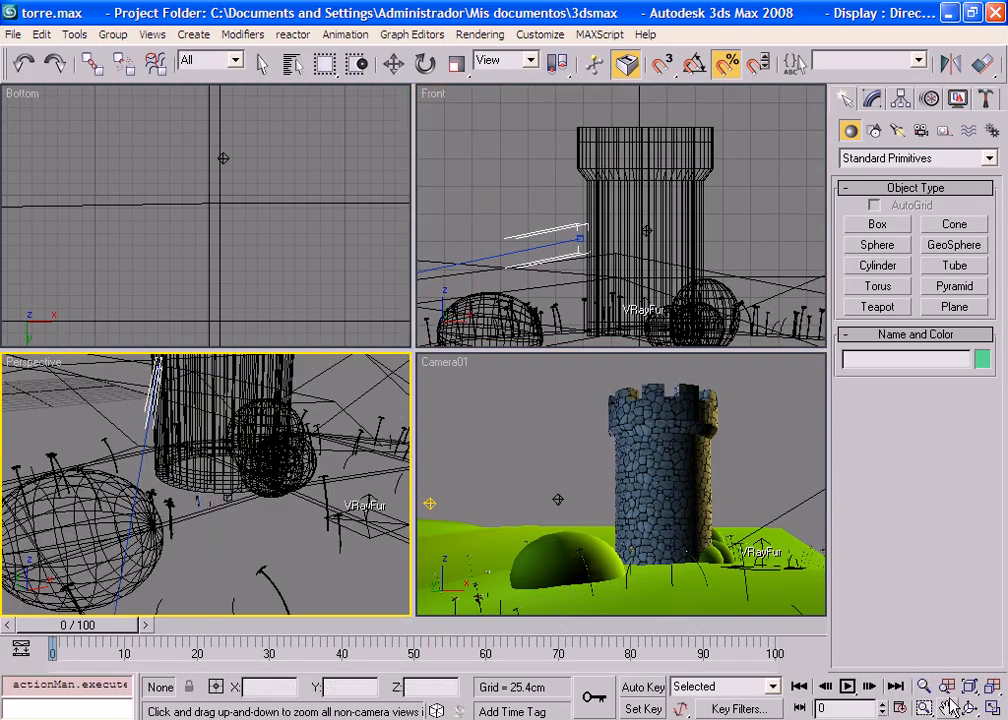
click(993, 690)
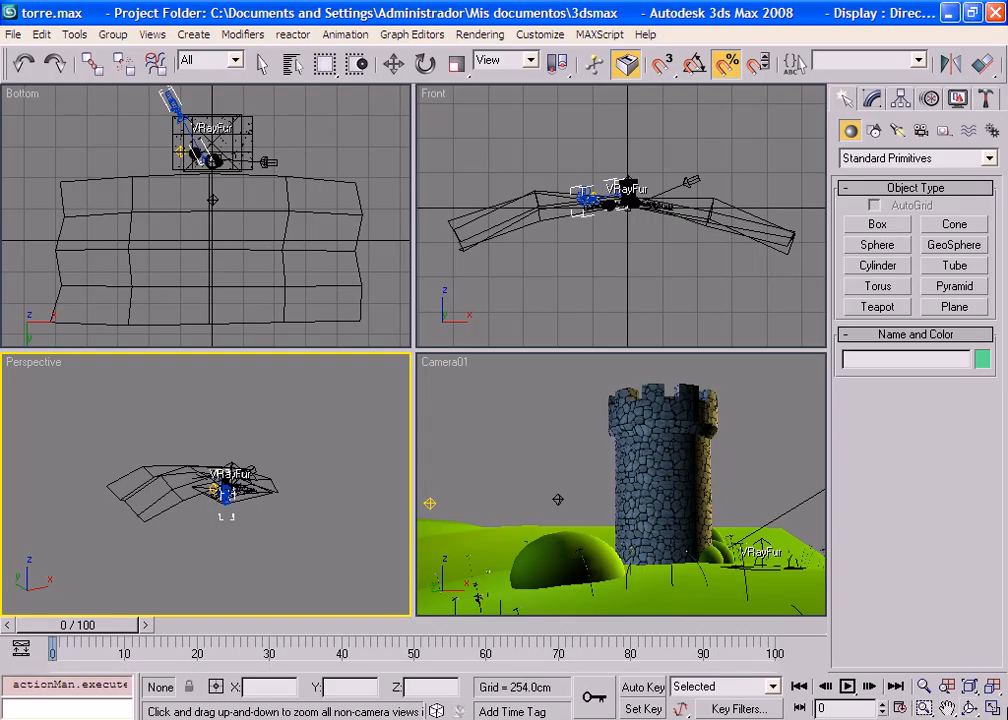
- Switch the Zoom Extents tool to Zoom Extents Selected for the Perspective viewport, and activate the Bottom viewport
click(970, 688)
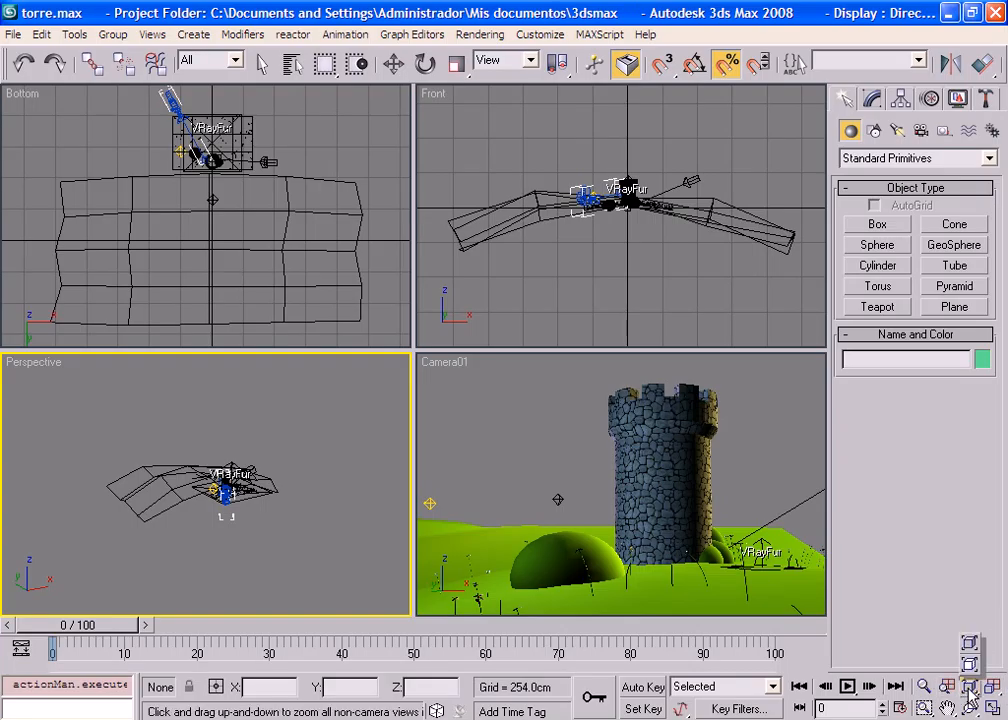
drag(969, 689, 977, 669)
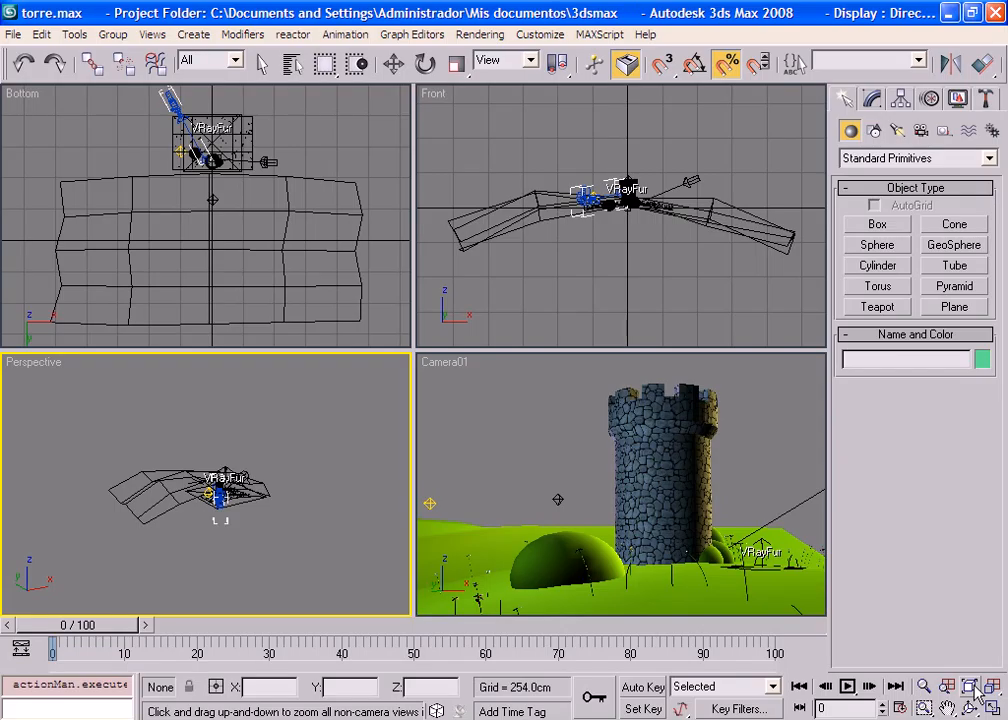
right_click(212, 146)
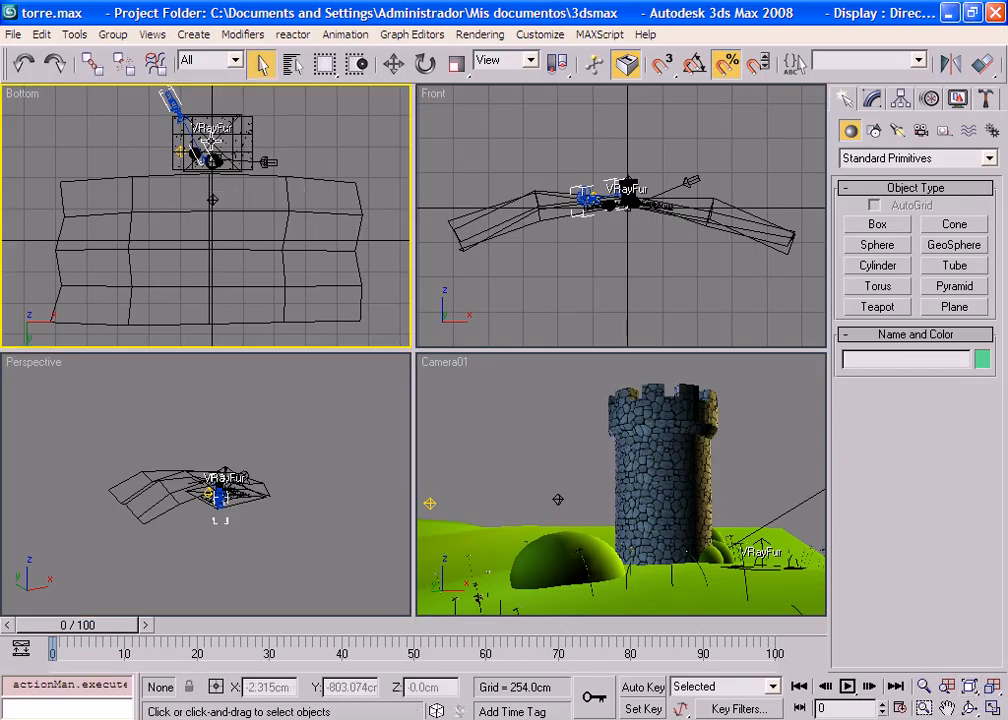
- Try to select the large sphere among the overlapping objects near the tower in the Bottom viewport
click(240, 162)
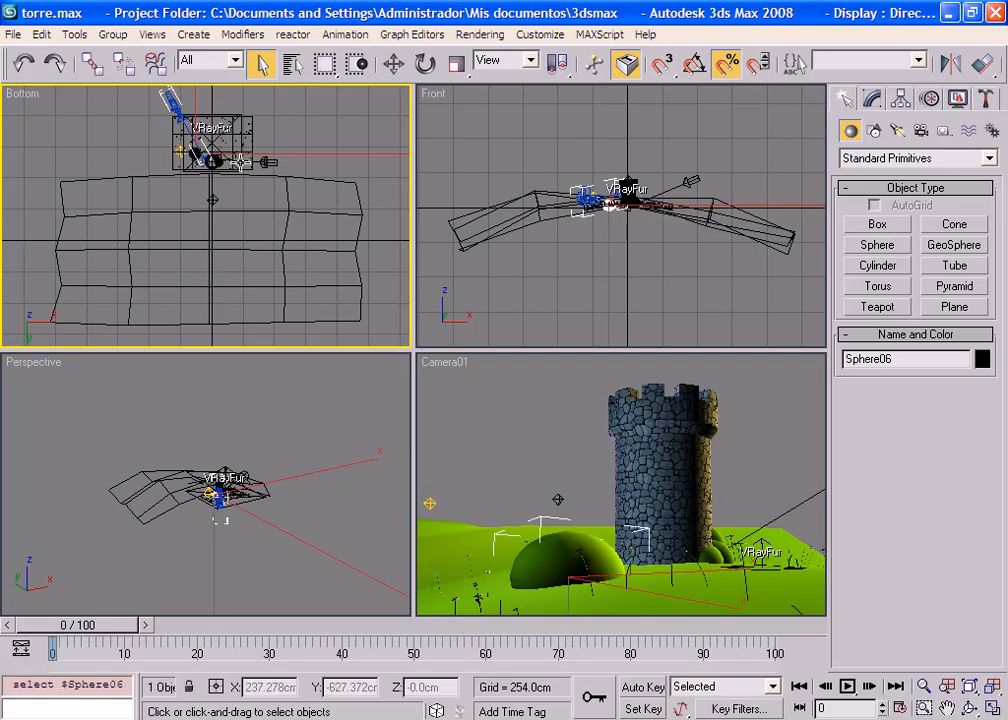
click(197, 156)
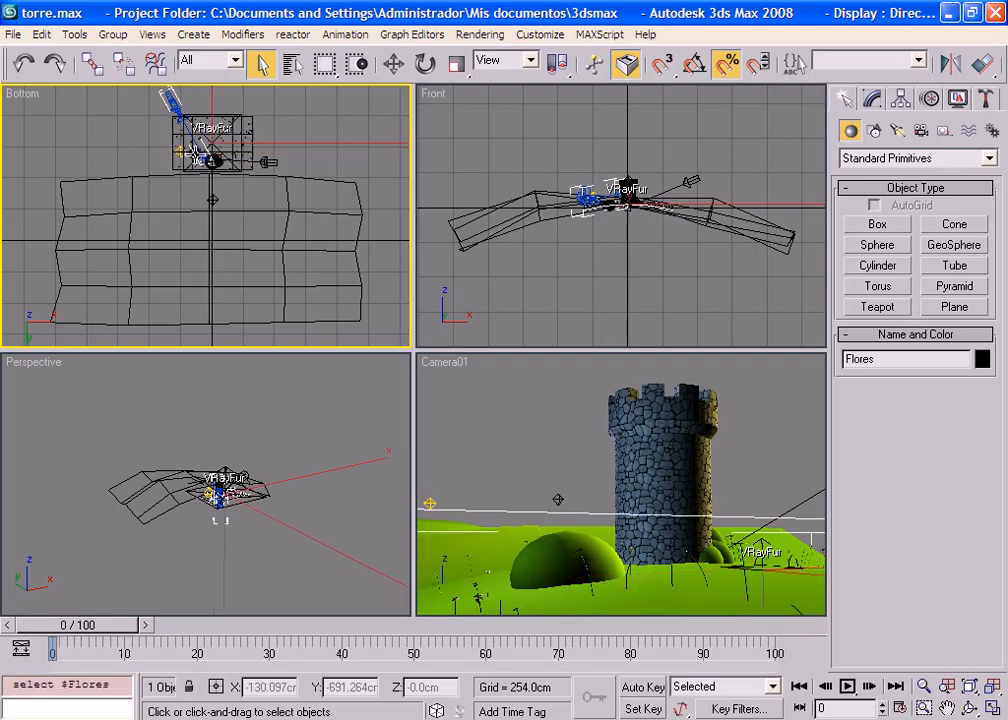
click(150, 125)
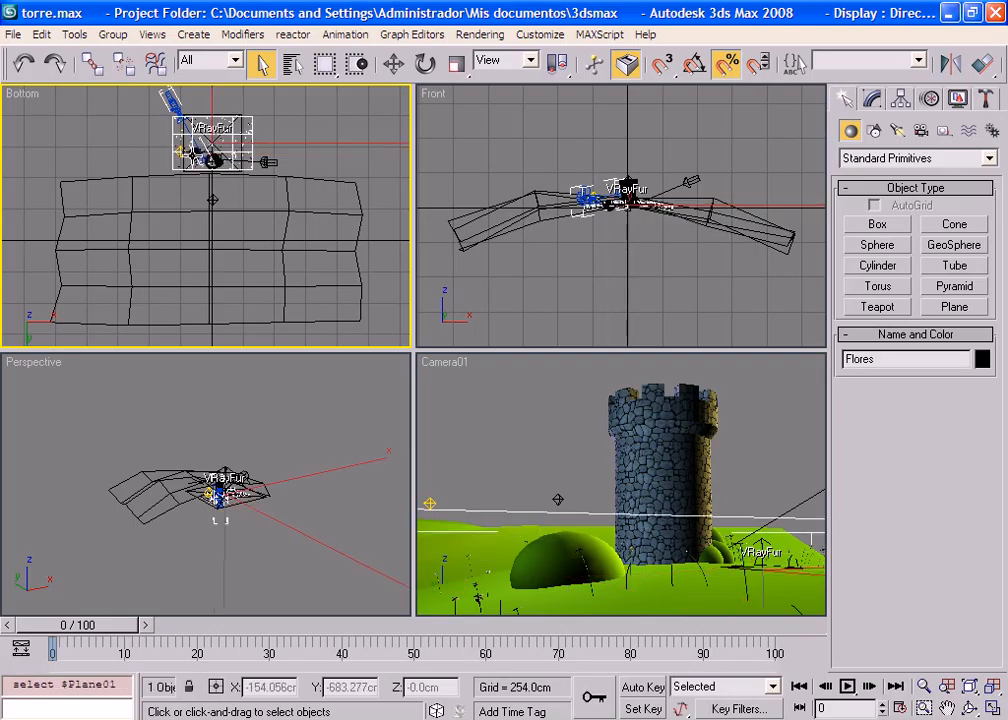
click(194, 154)
click(194, 154)
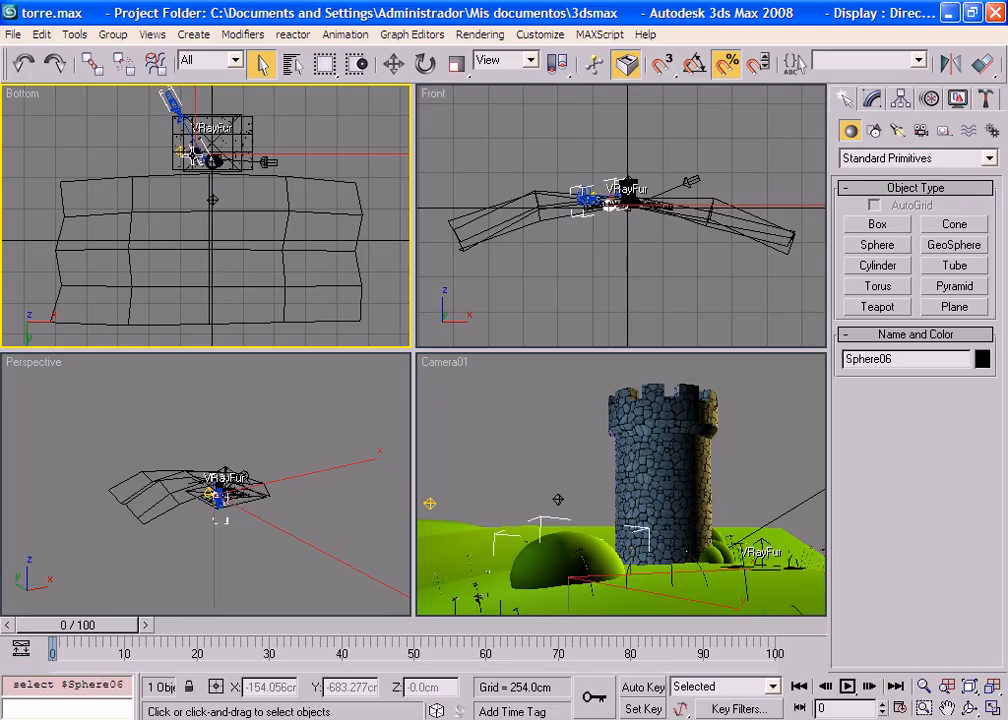
click(194, 154)
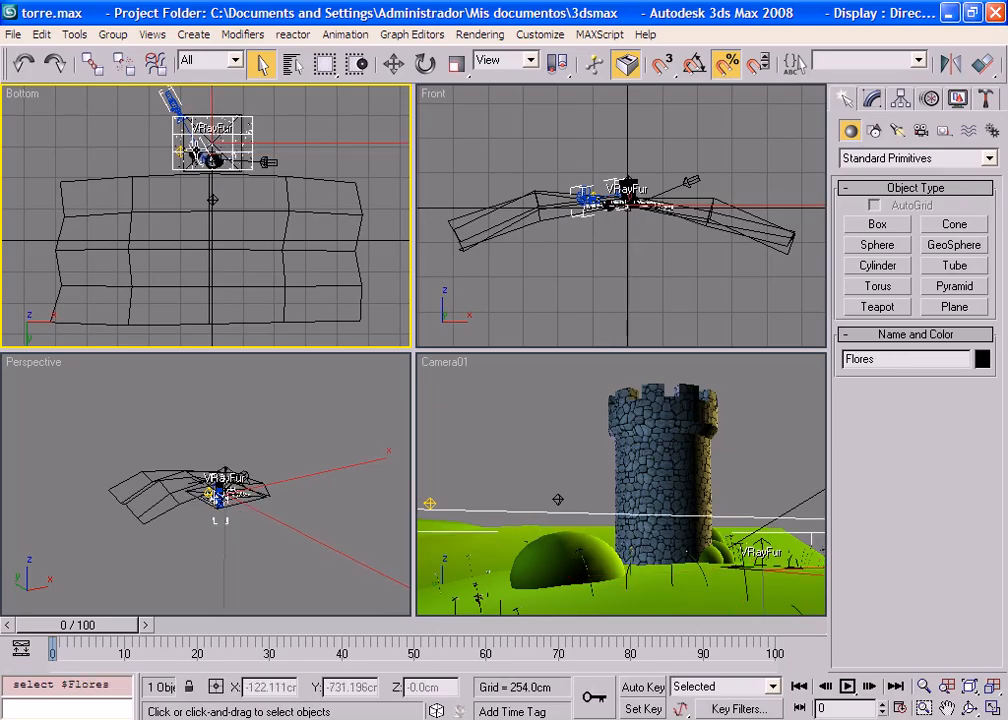
click(151, 112)
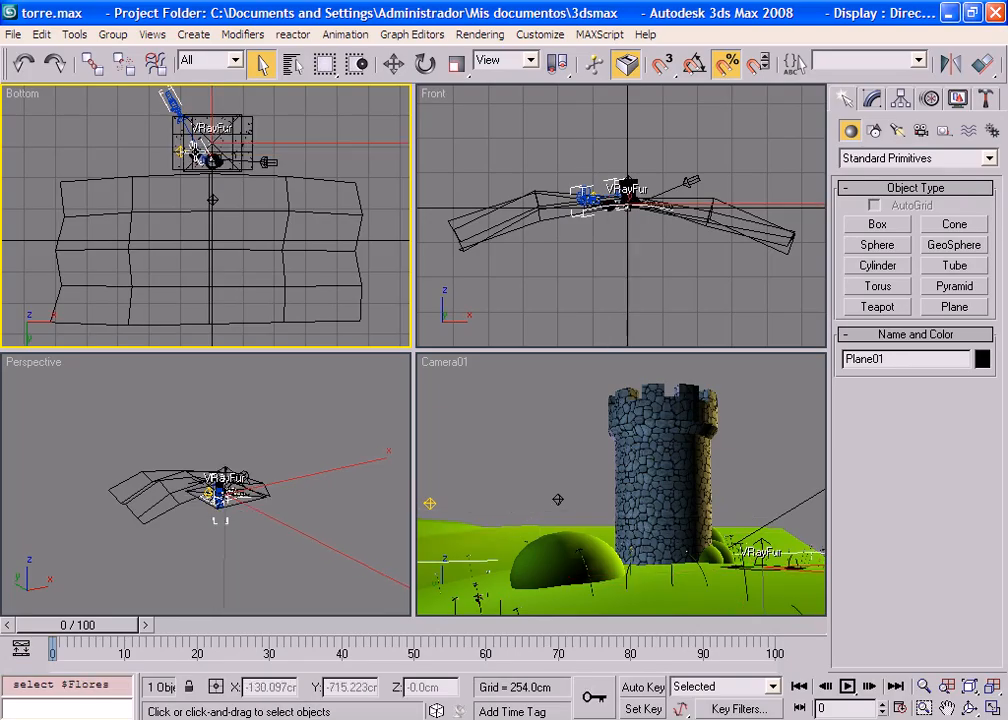
click(151, 113)
click(196, 152)
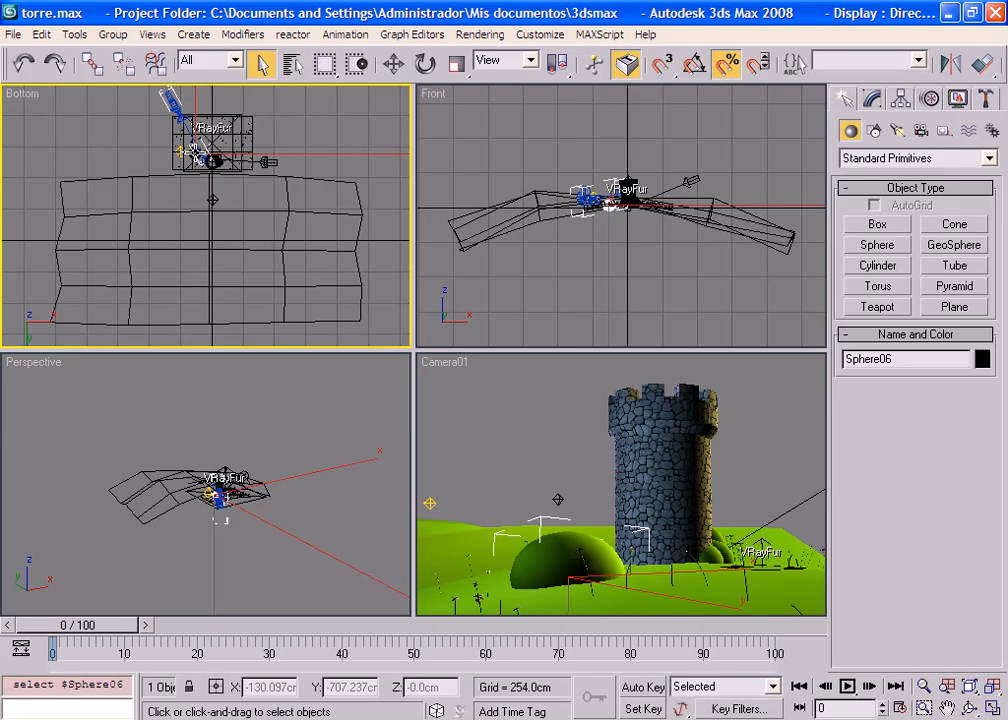
click(151, 112)
click(151, 113)
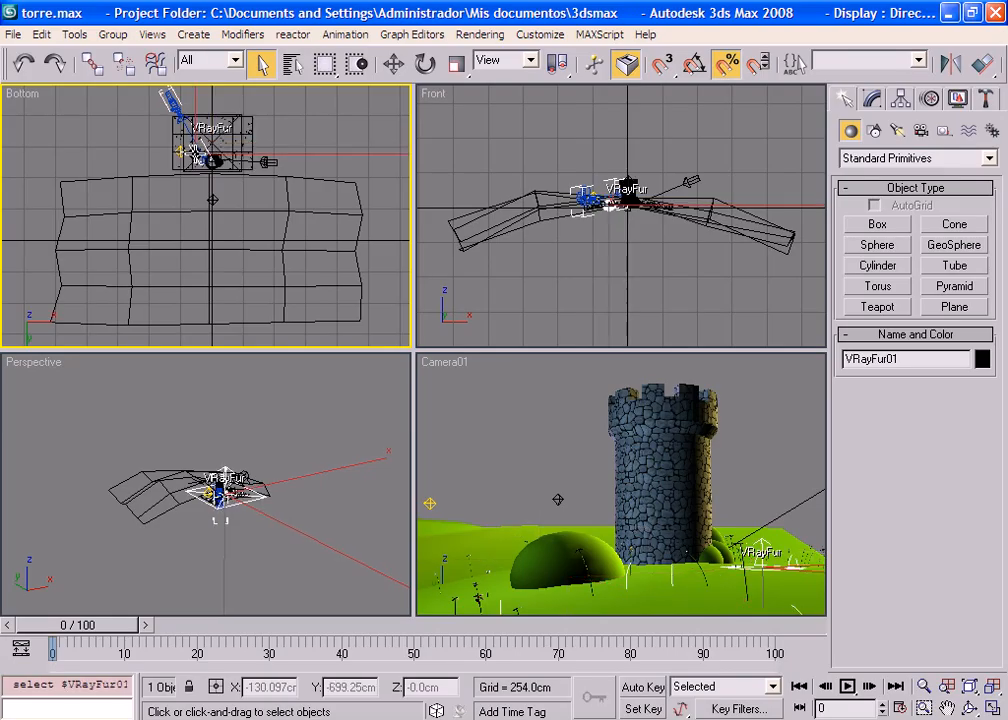
click(196, 152)
click(196, 152)
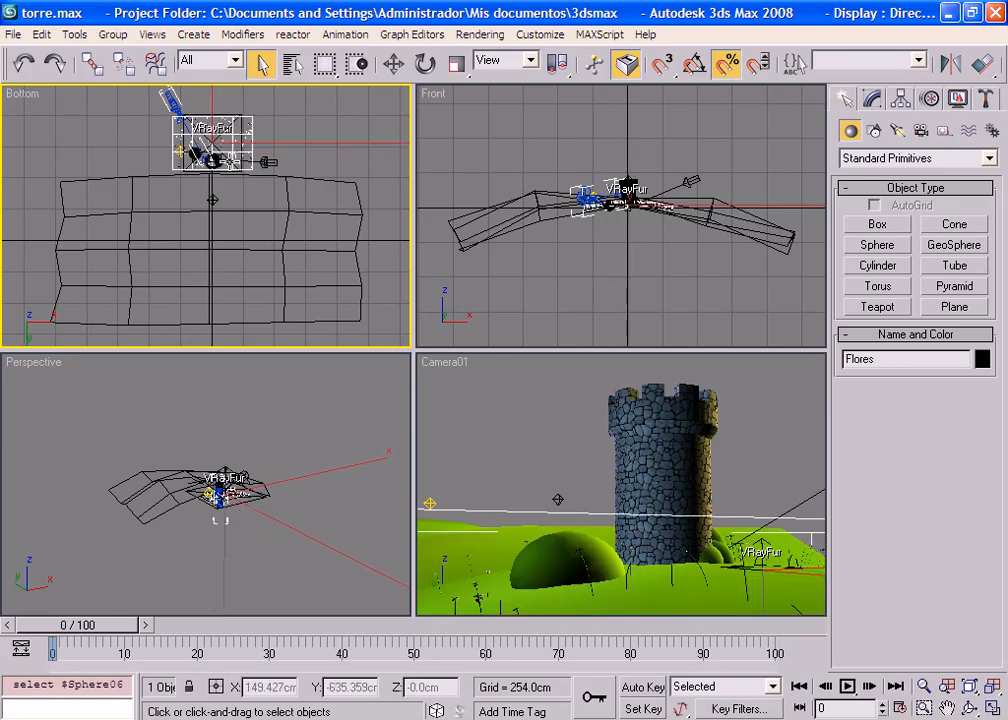
click(196, 152)
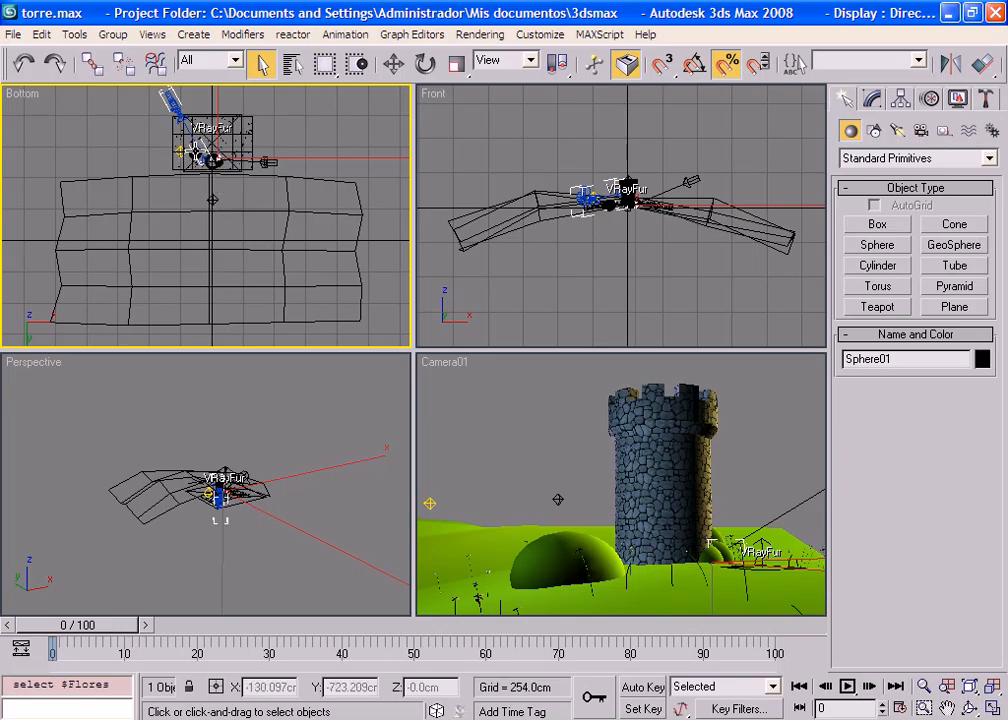
click(196, 152)
click(196, 152)
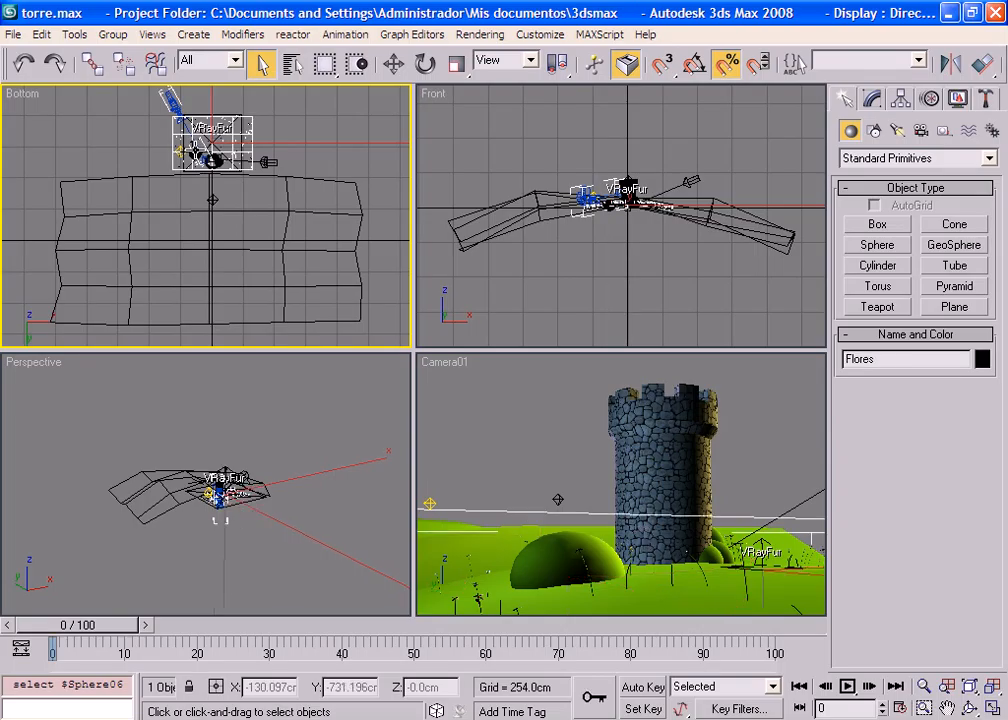
- Select the large sphere Sphere06 in the Bottom viewport, move the view away from it, and frame it with Zoom Extents Selected
scroll(202, 198, up, 5)
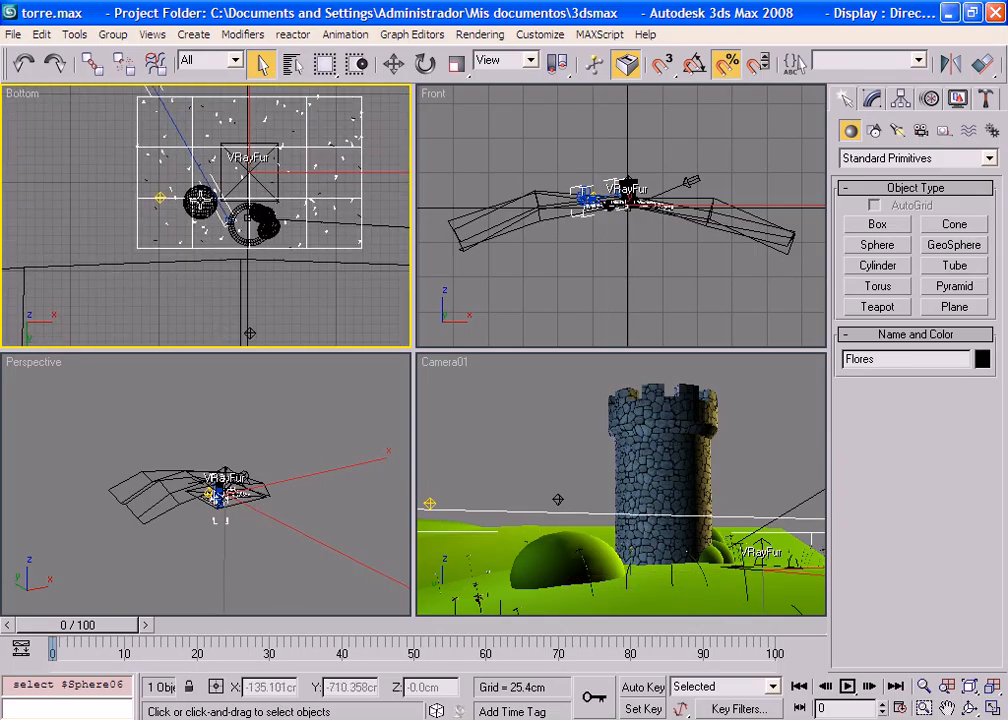
click(201, 203)
scroll(307, 259, up, 2)
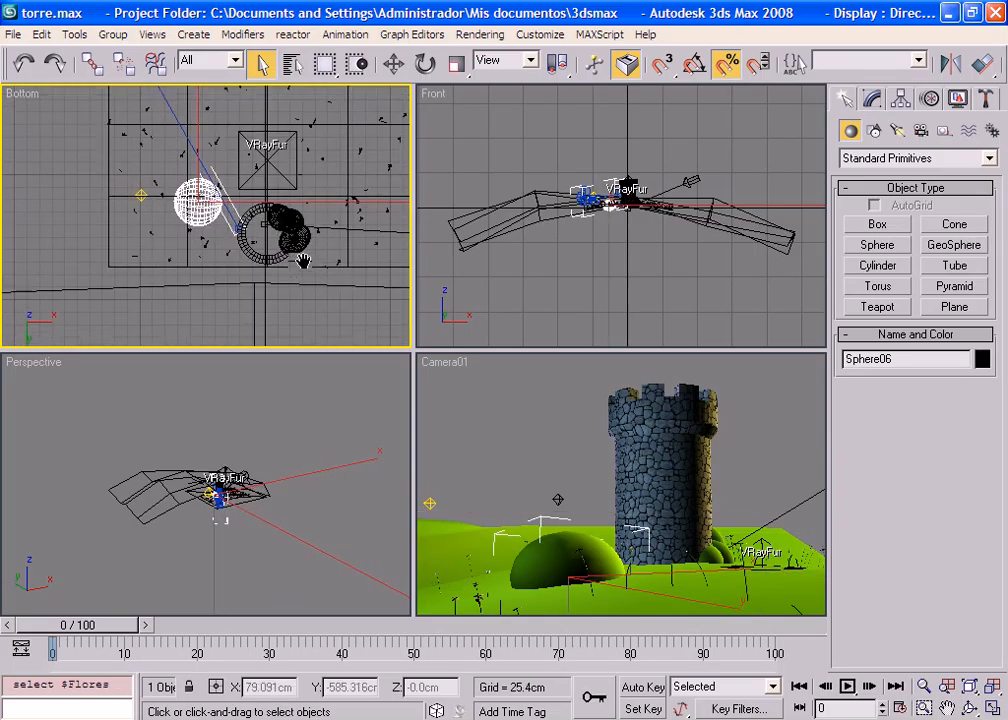
middle_drag(303, 261, 303, 263)
scroll(303, 261, up, 3)
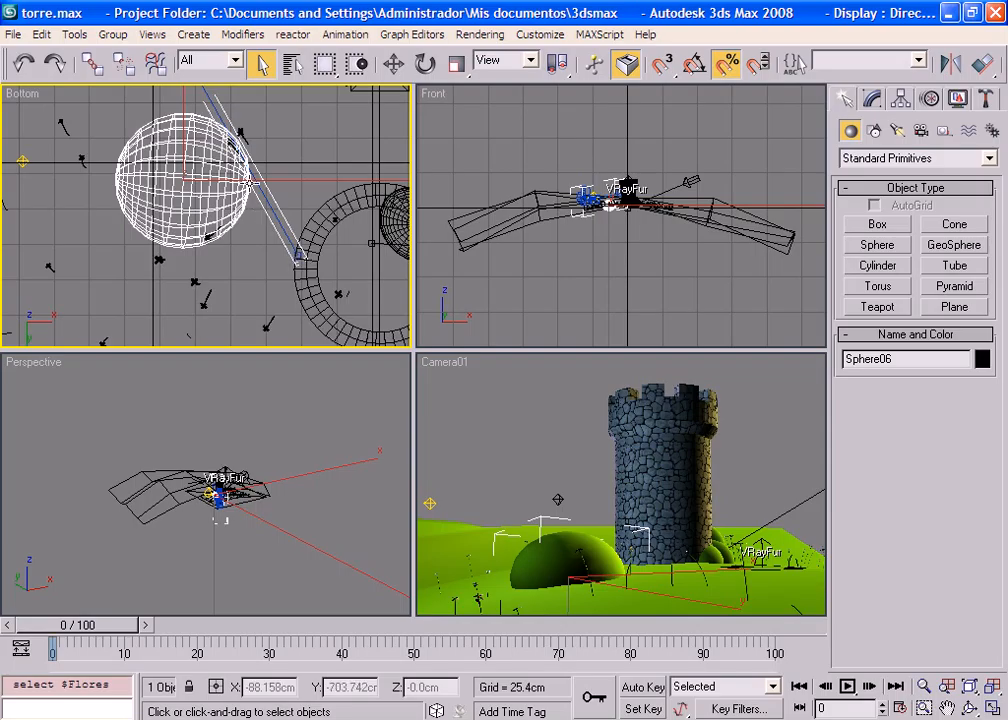
scroll(249, 199, up, 1)
middle_drag(249, 199, 101, 127)
scroll(248, 240, down, 2)
scroll(248, 240, down, 4)
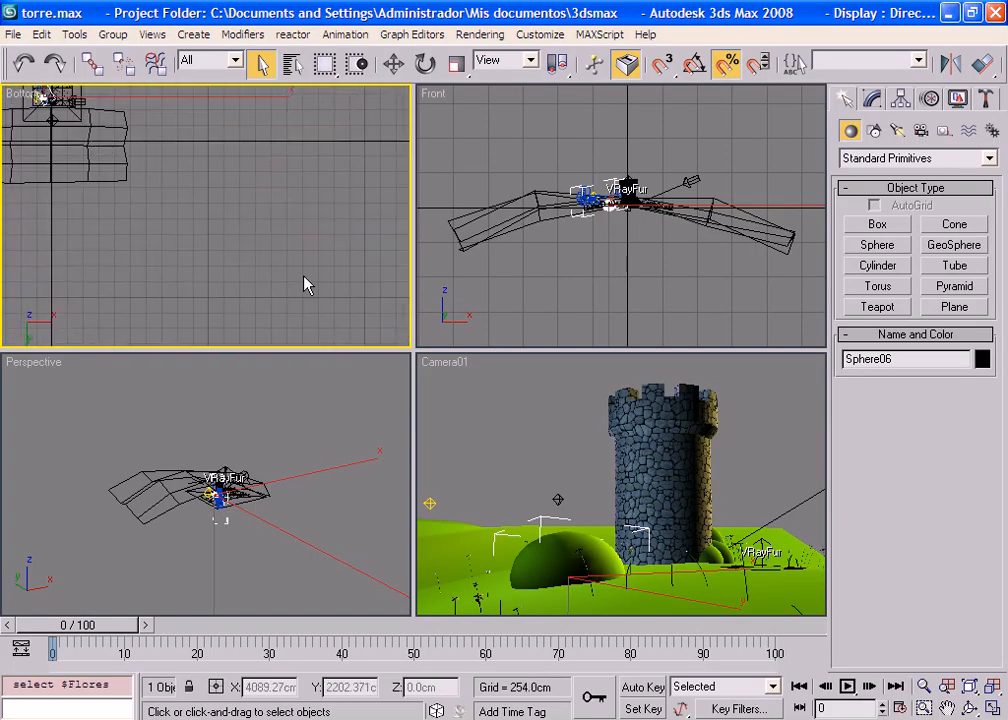
middle_drag(306, 283, 200, 221)
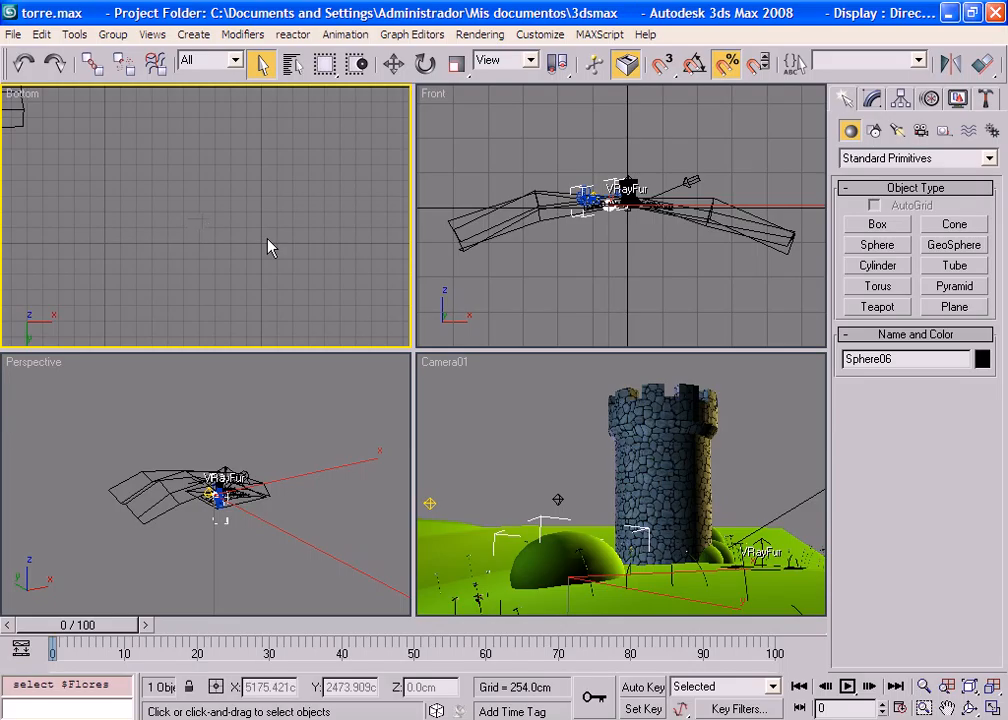
click(970, 688)
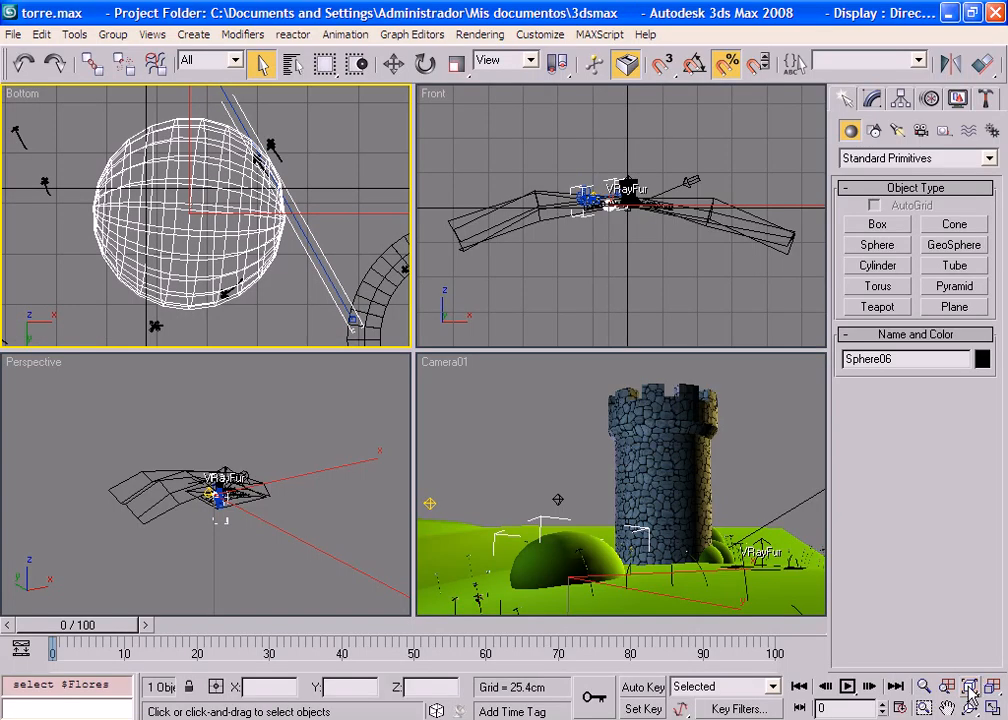
- Select the tower Box01 and frame it in the Bottom viewport with Zoom Extents Selected
click(370, 290)
click(688, 466)
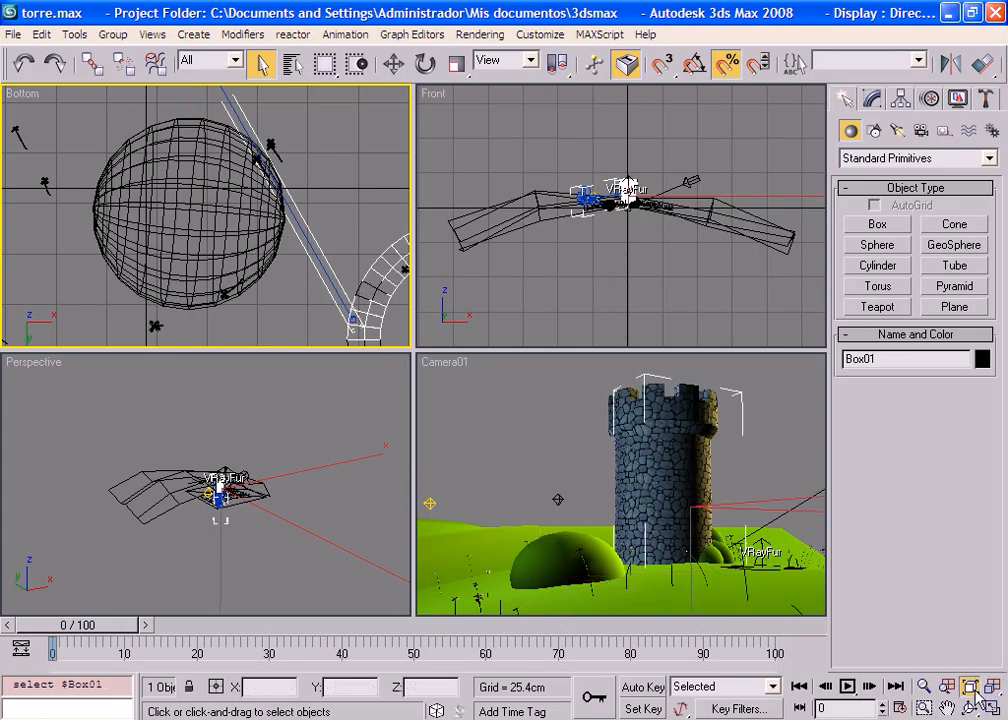
click(970, 688)
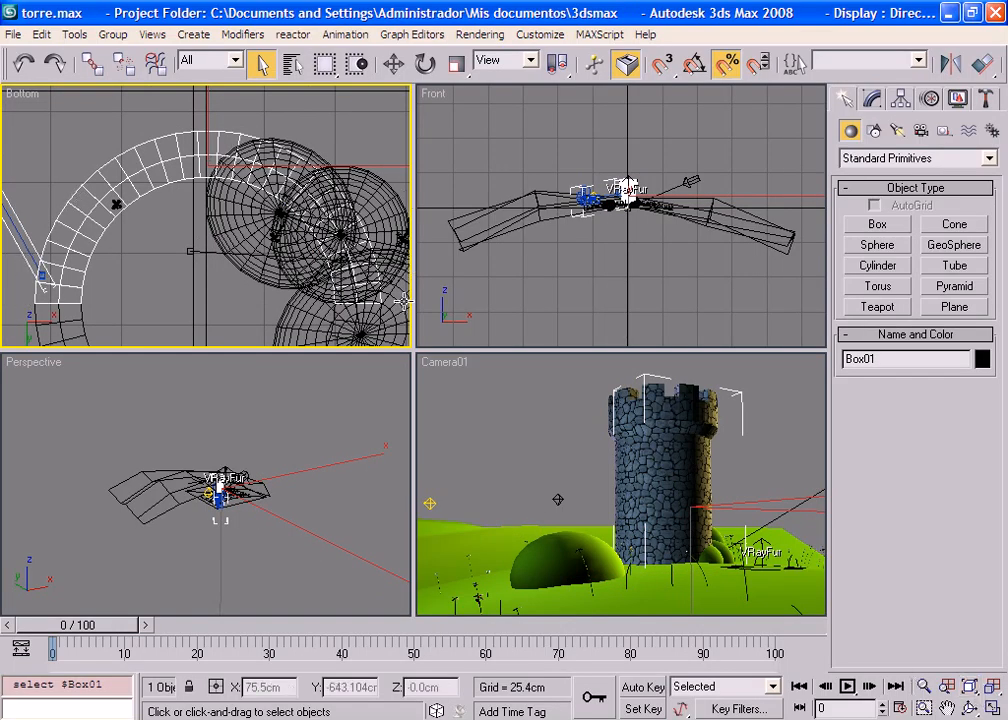
- Select the ground plane Plane01 in the Perspective viewport and frame it with Zoom Extents Selected
right_click(347, 451)
click(232, 501)
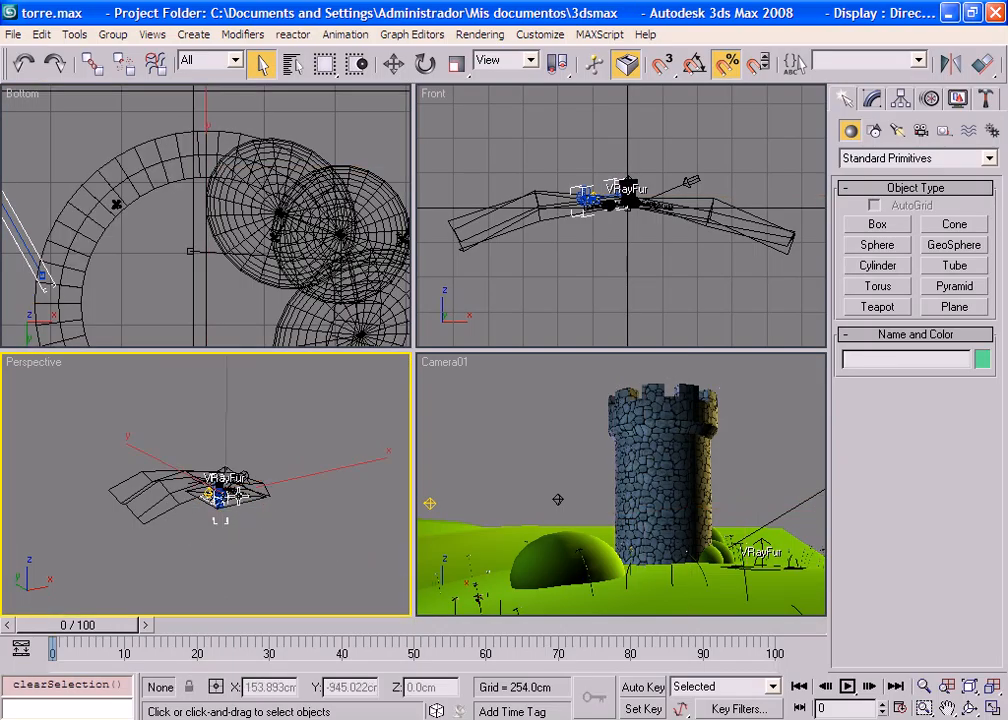
click(971, 686)
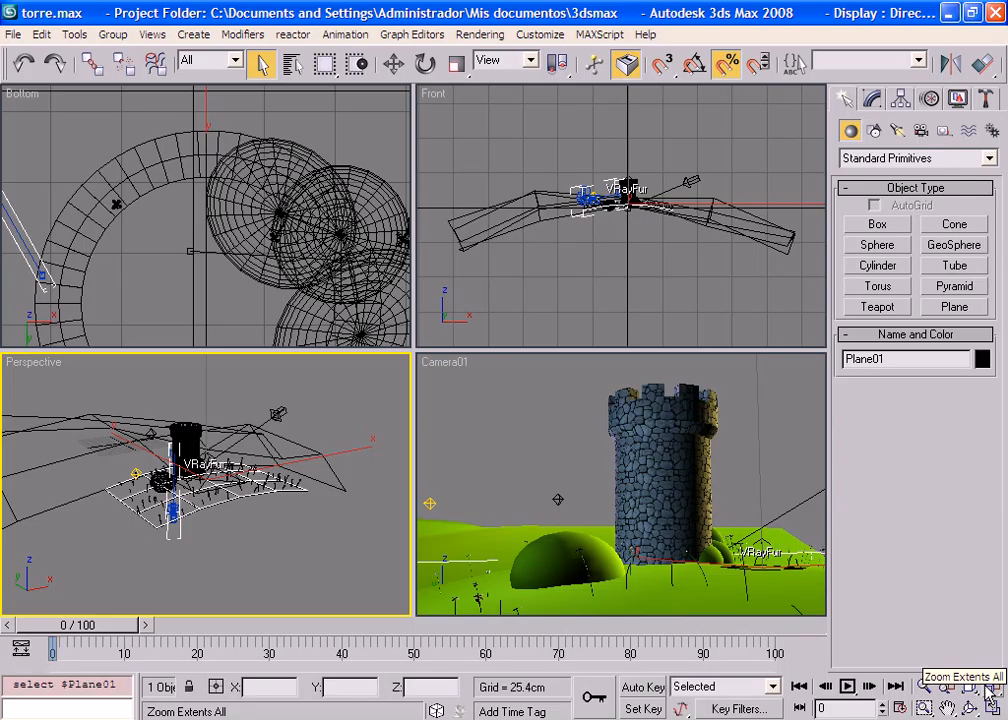
- Apply Zoom Extents All Selected to Plane01, and use it again to frame Sphere06 in every non-camera viewport
drag(993, 690, 993, 678)
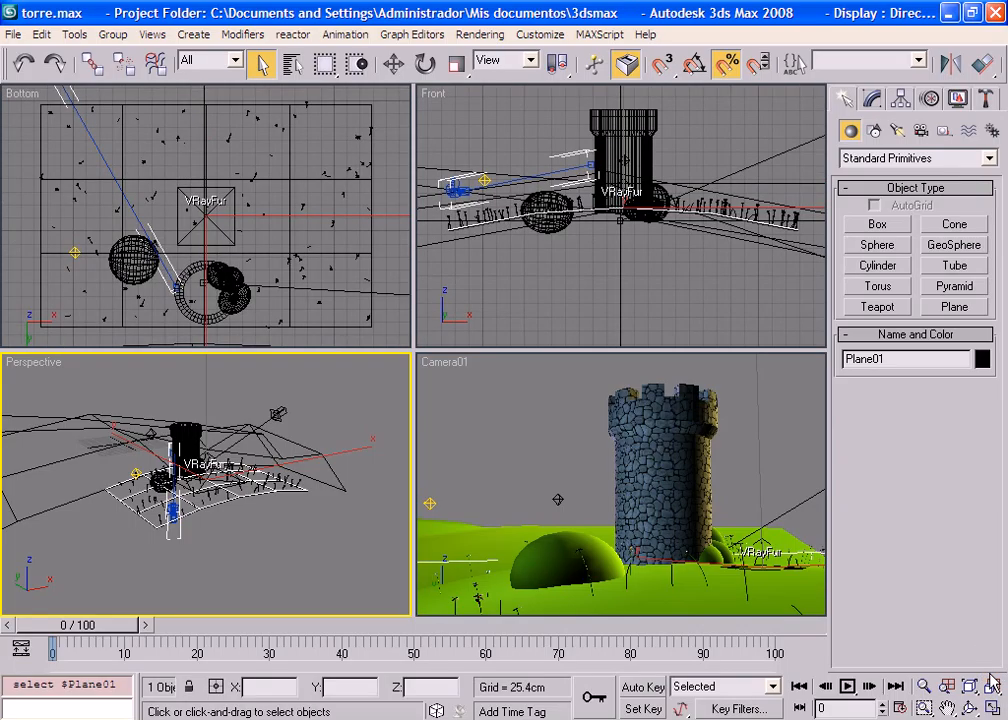
click(547, 208)
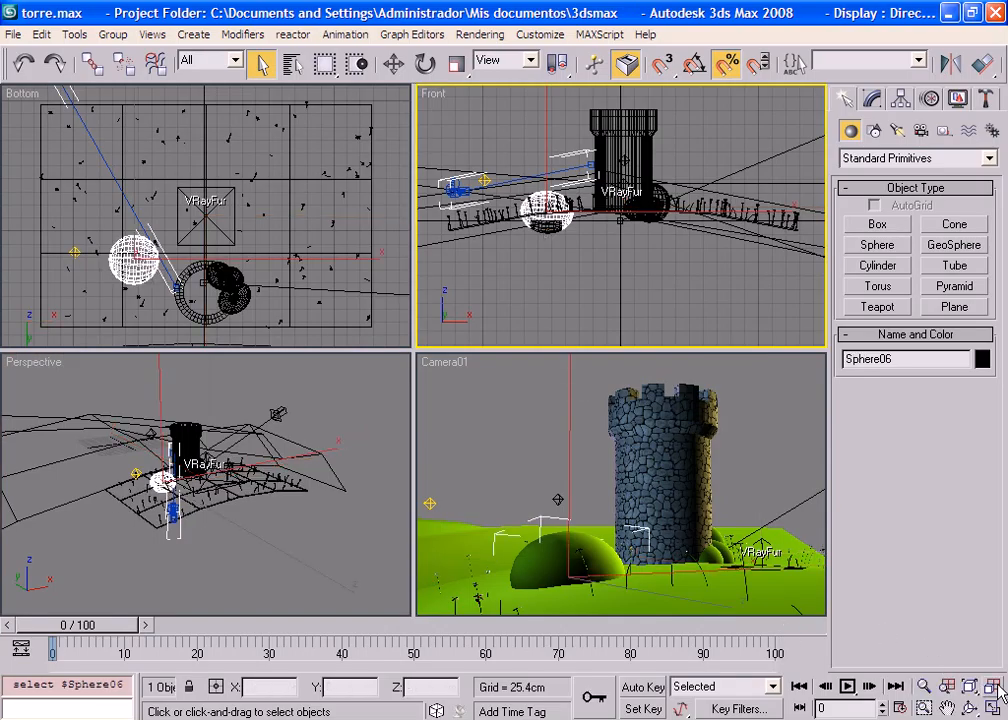
click(996, 688)
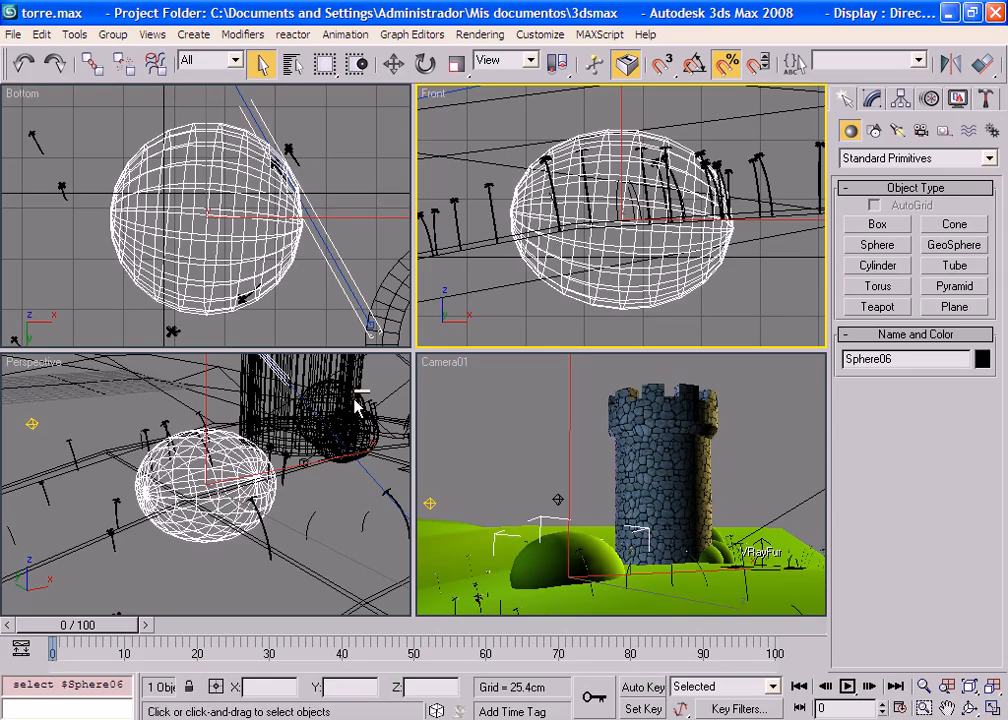
- Select the tower Box01 and frame it in every non-camera viewport, and frame the whole scene in those viewports with the selection cleared
click(315, 400)
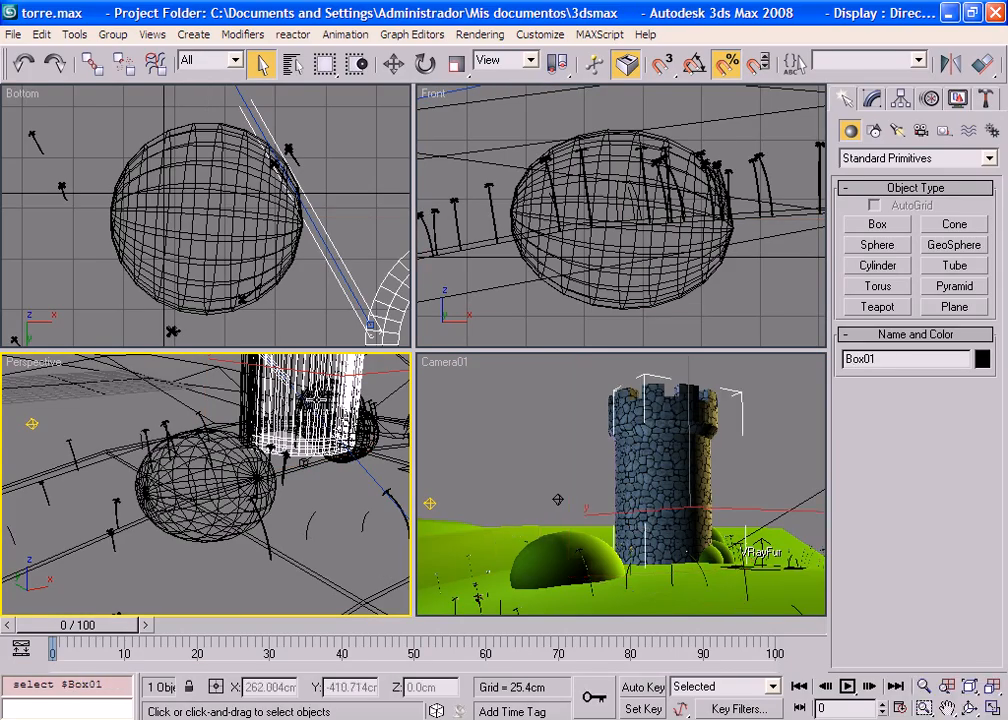
click(987, 692)
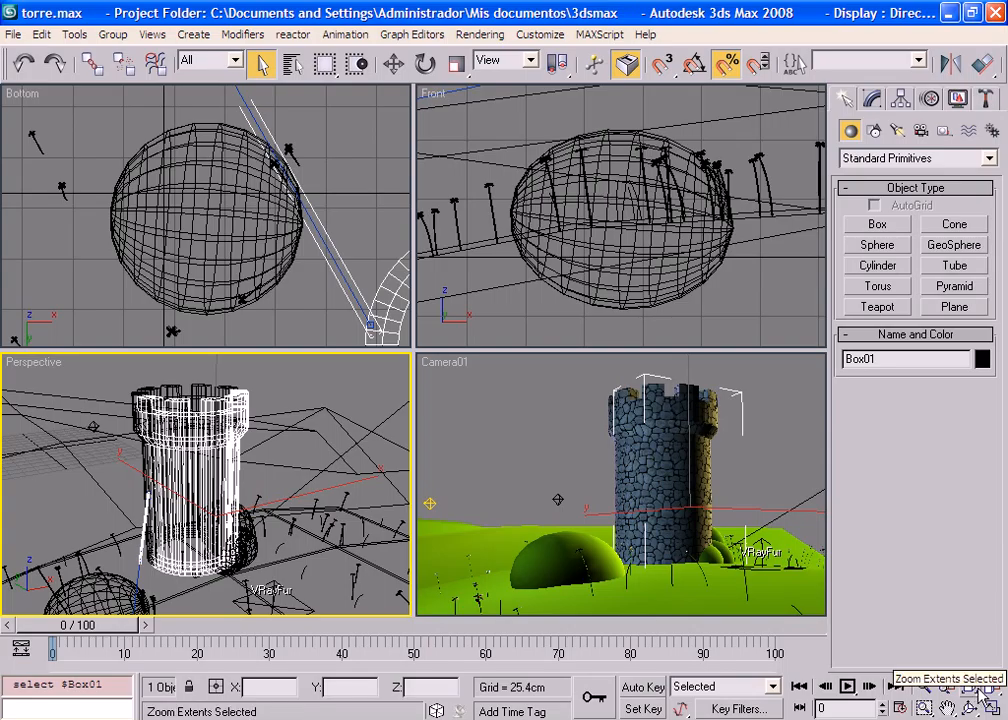
click(993, 689)
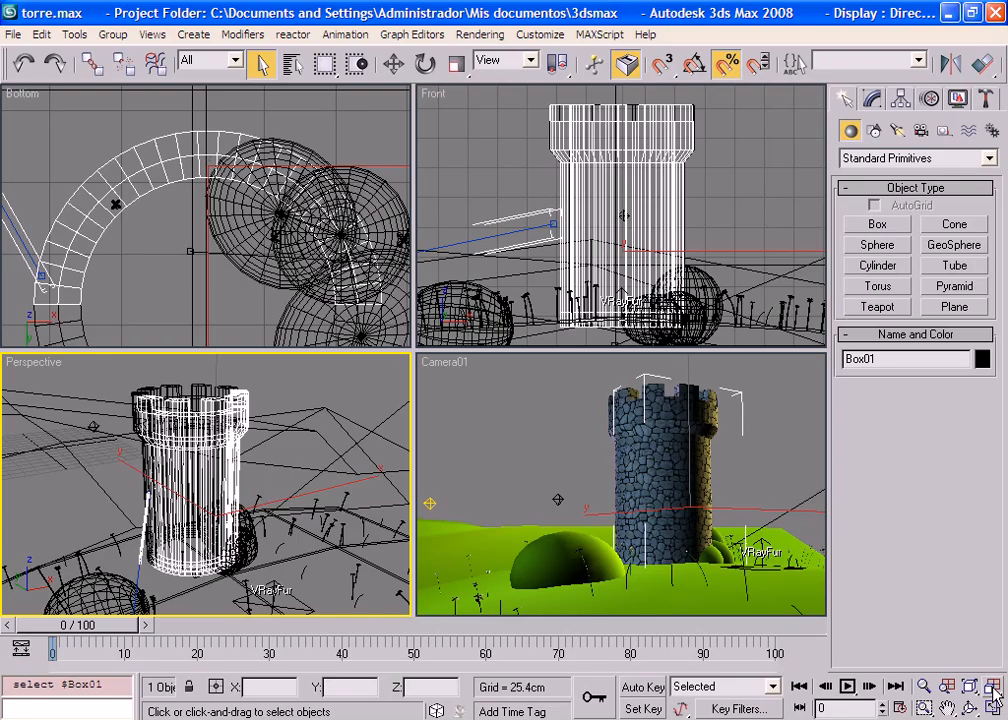
click(757, 190)
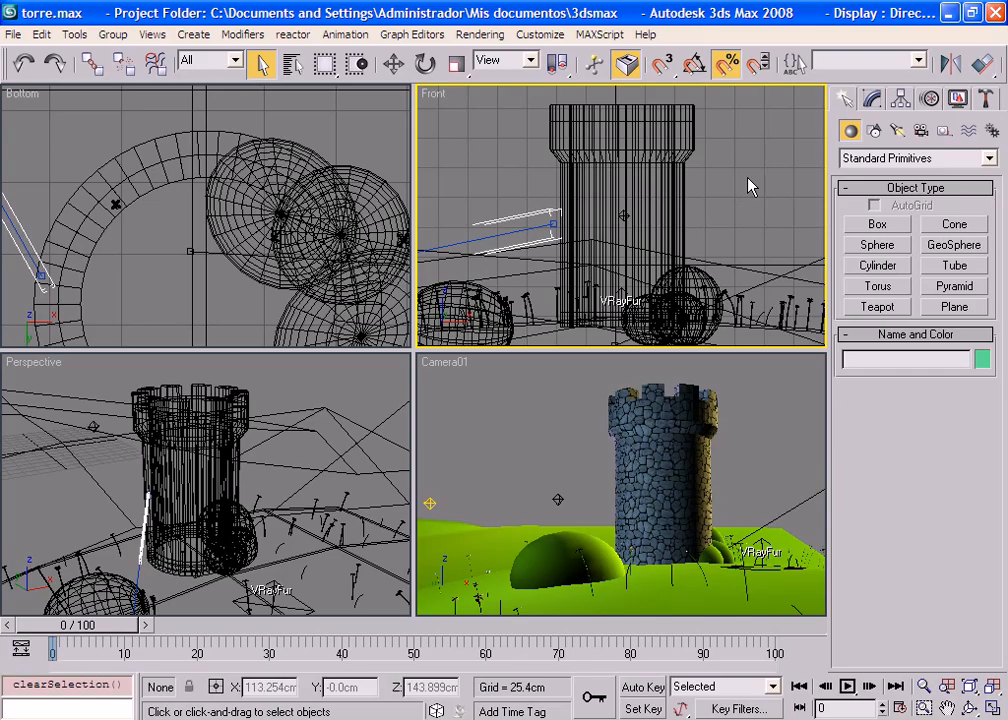
click(996, 693)
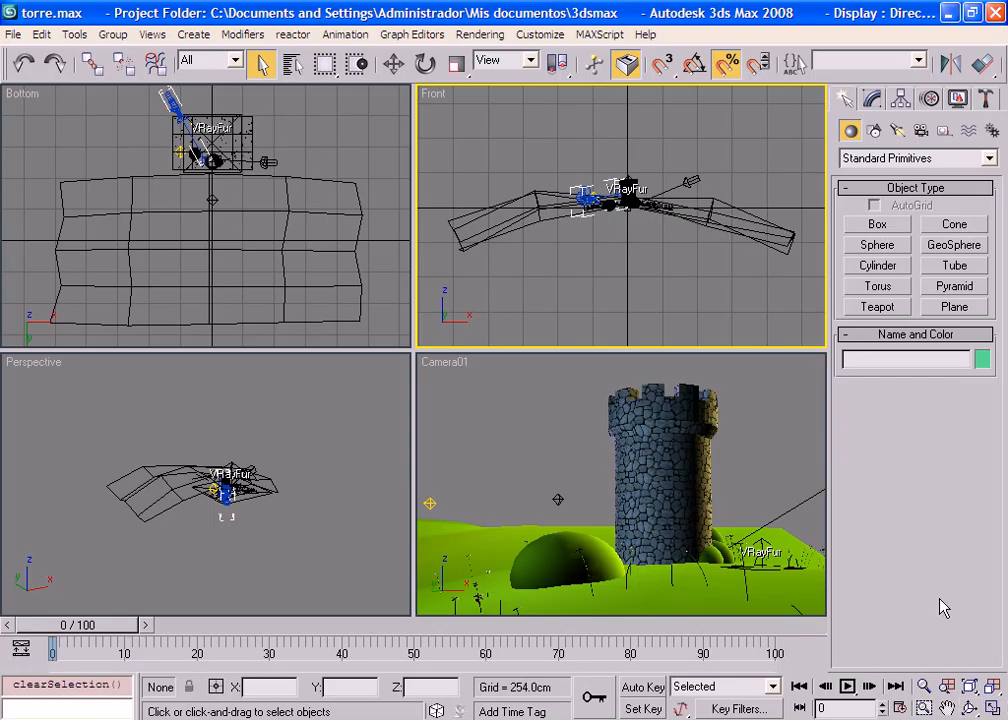
- Toggle the Front viewport between maximized and the four-viewport layout, ending in the four-viewport layout
click(993, 707)
click(993, 708)
click(993, 707)
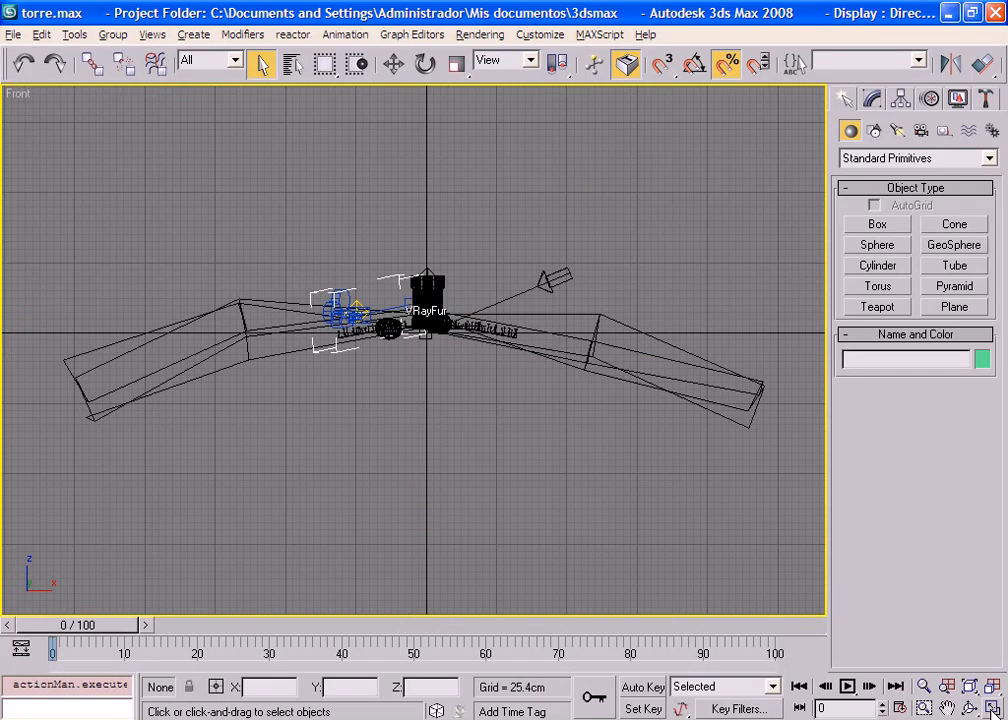
click(993, 707)
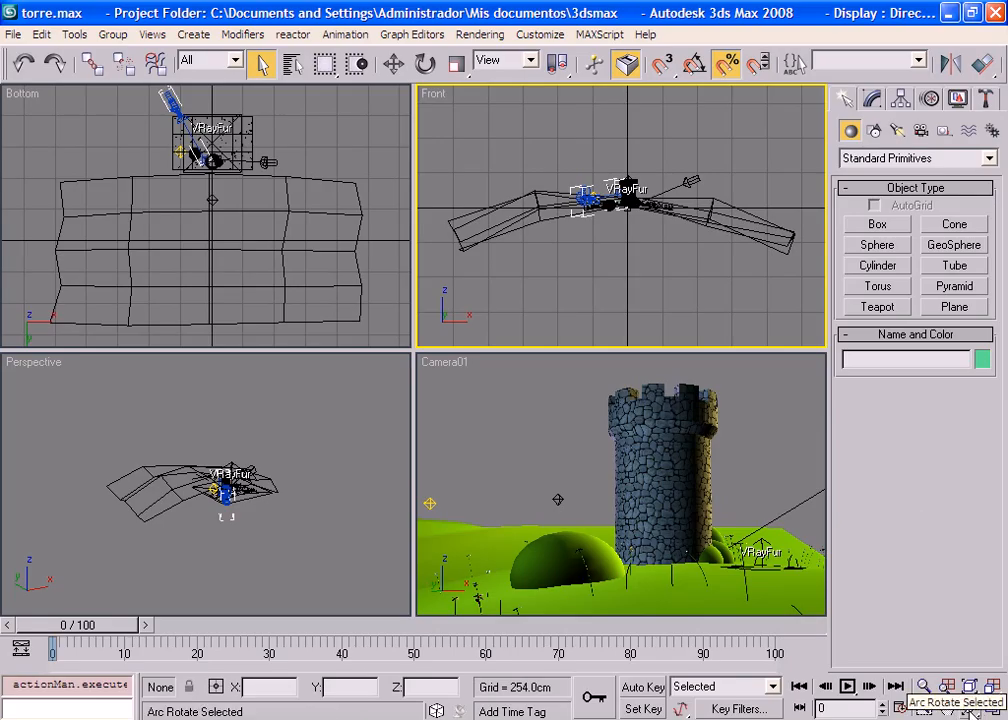
- Orbit the Front viewport into an angled User view with the plain Arc Rotate tool and exit the tool
mouse_move(975, 708)
mouse_down()
mouse_move(970, 648)
mouse_move(969, 688)
mouse_up()
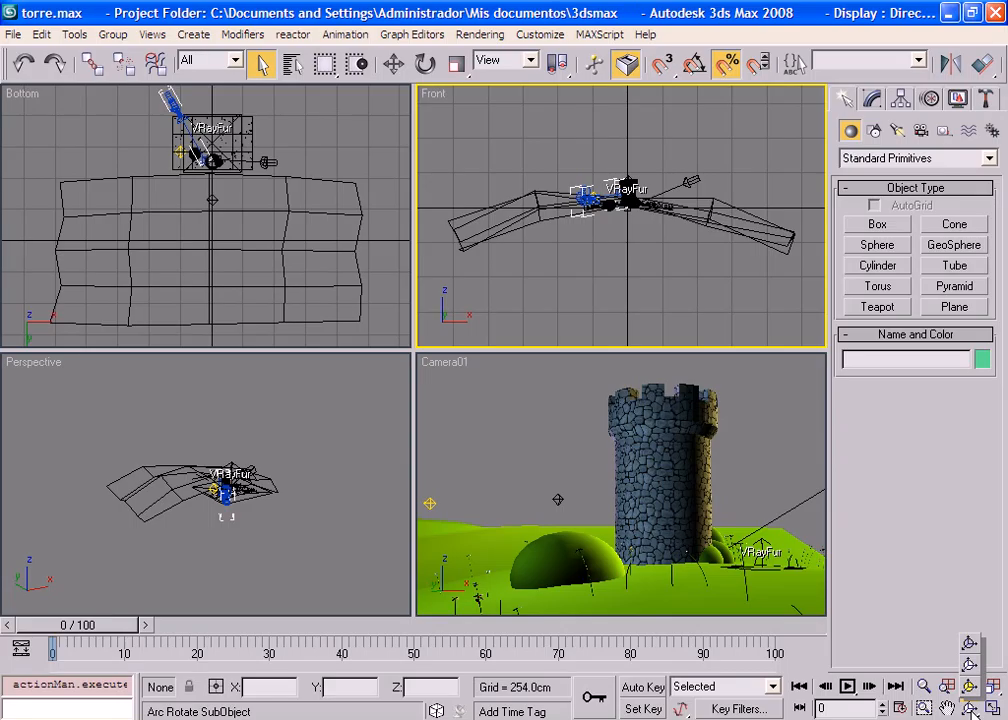
mouse_move(973, 707)
mouse_down()
mouse_move(969, 657)
mouse_move(979, 686)
mouse_up()
drag(978, 684, 972, 648)
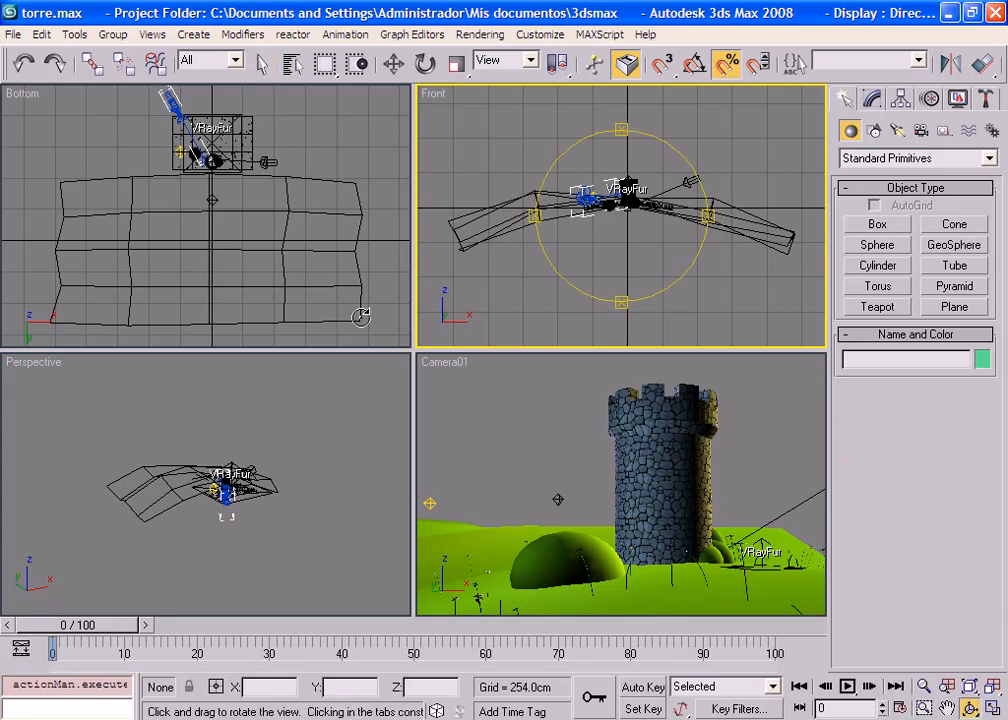
drag(616, 228, 669, 275)
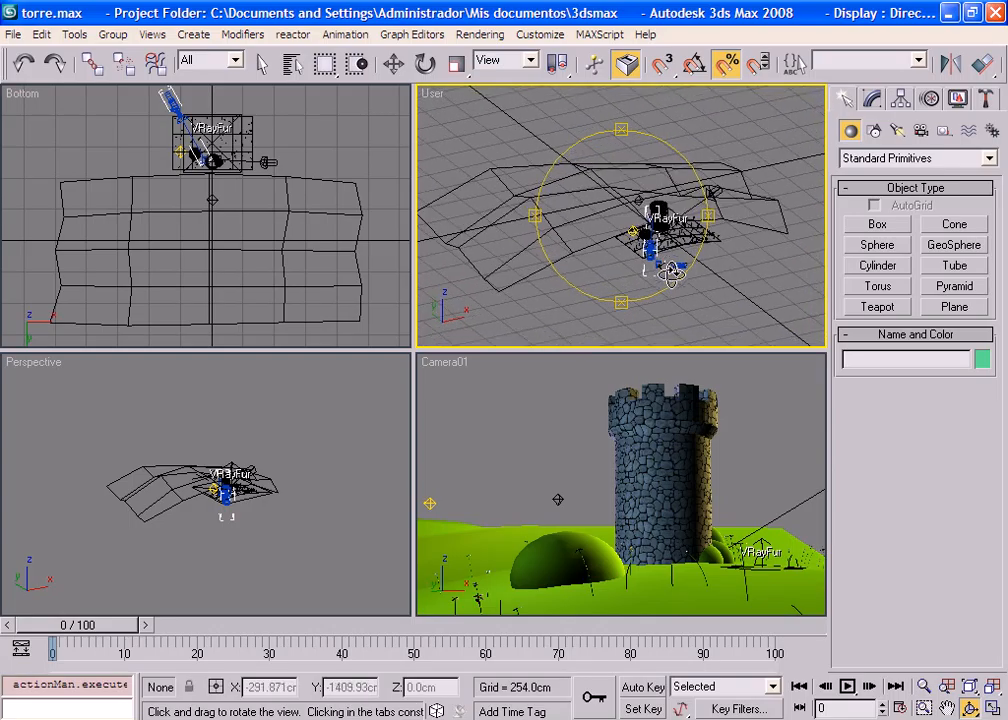
right_click(636, 250)
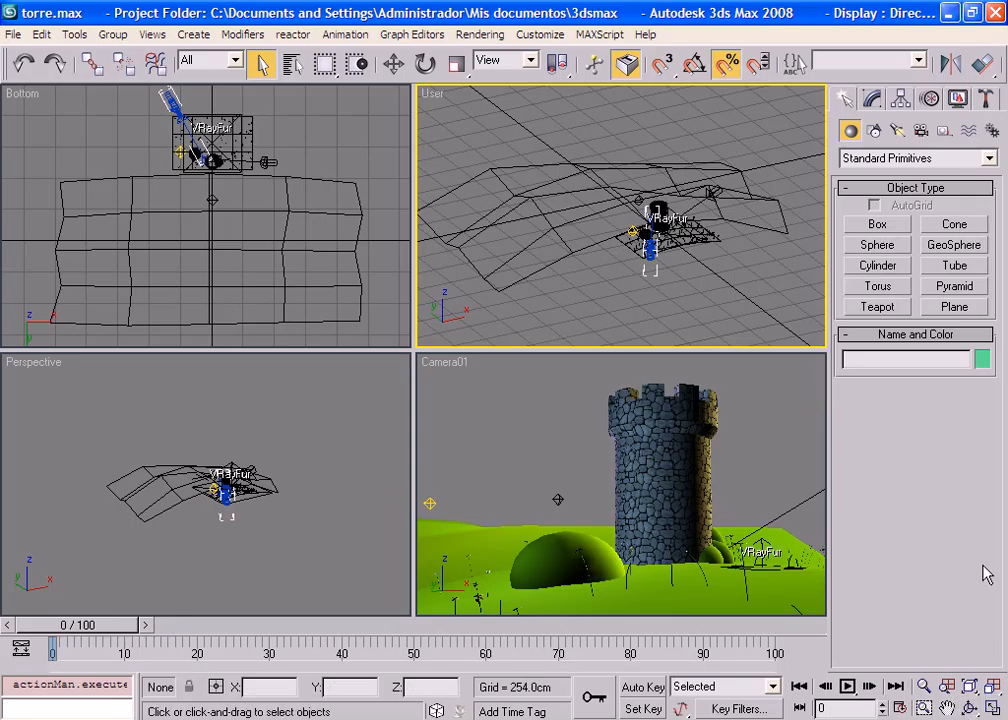
- Select Sphere06 in the User viewport, zoom in on it, and orbit the view around it with Arc Rotate Selected
drag(972, 710, 970, 668)
right_click(719, 249)
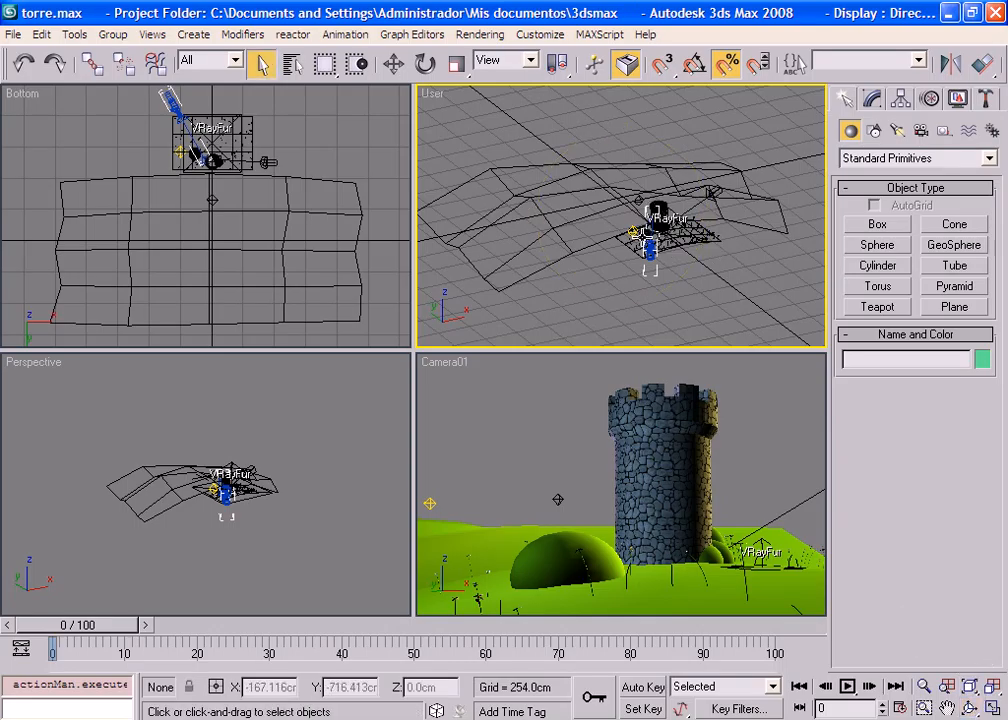
click(505, 182)
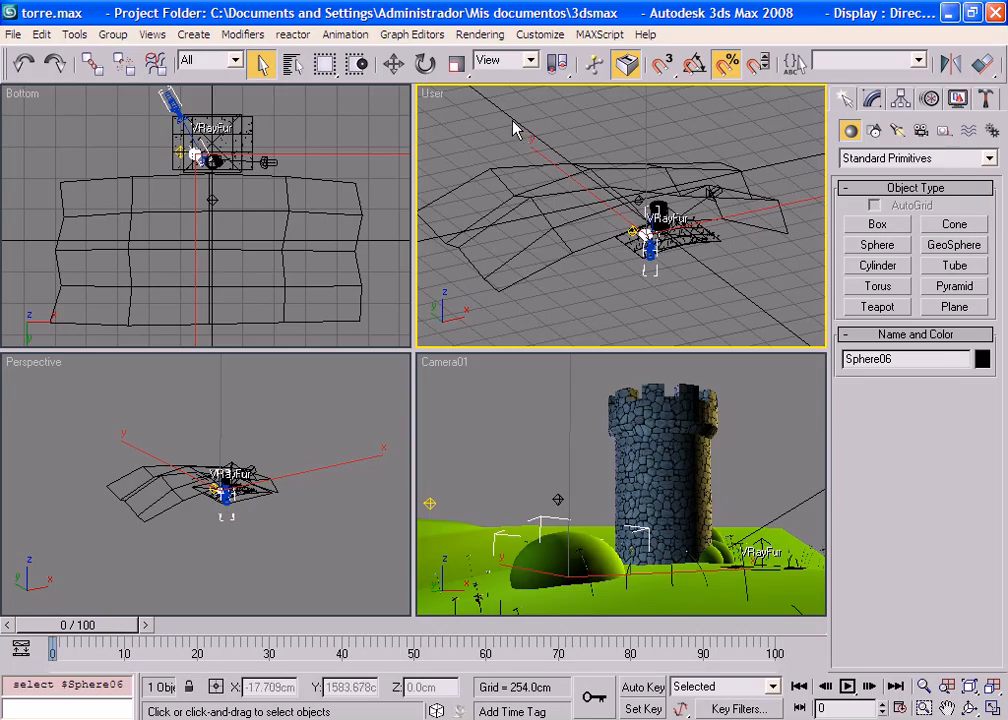
alt+middle_drag(620, 230, 598, 200)
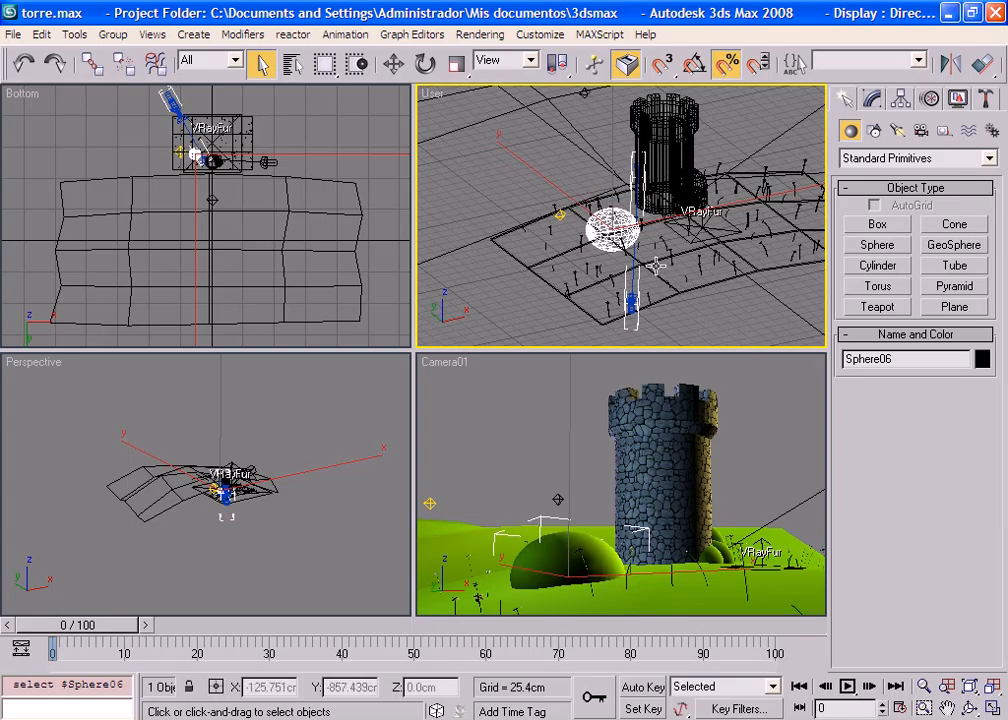
click(970, 708)
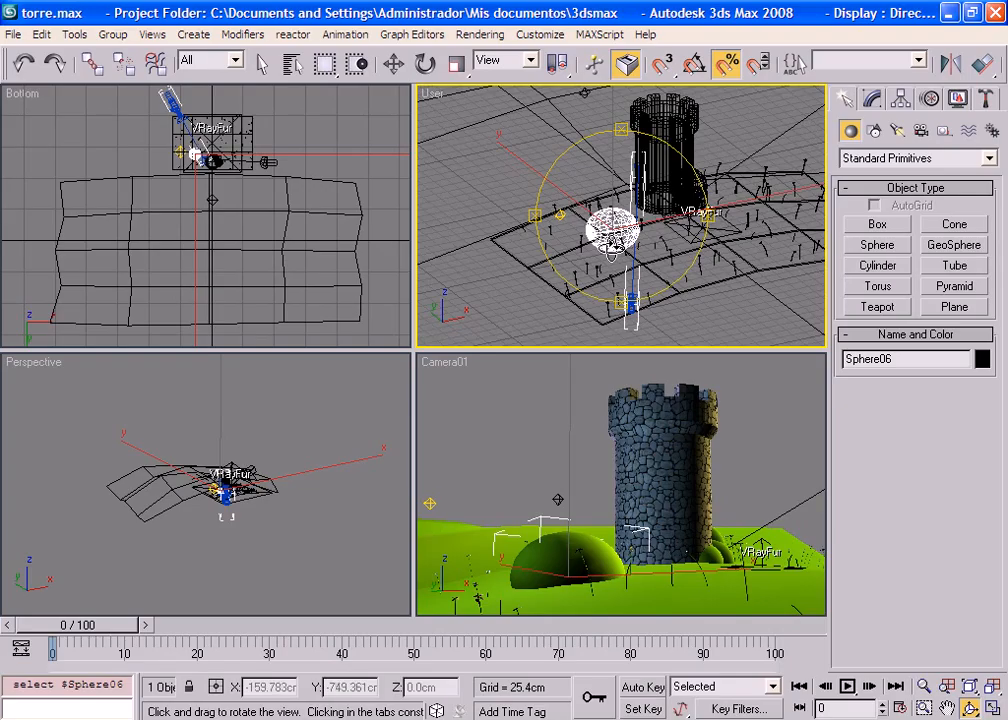
mouse_move(612, 246)
mouse_down()
mouse_move(641, 187)
mouse_move(837, 335)
mouse_move(800, 377)
mouse_move(605, 258)
mouse_up()
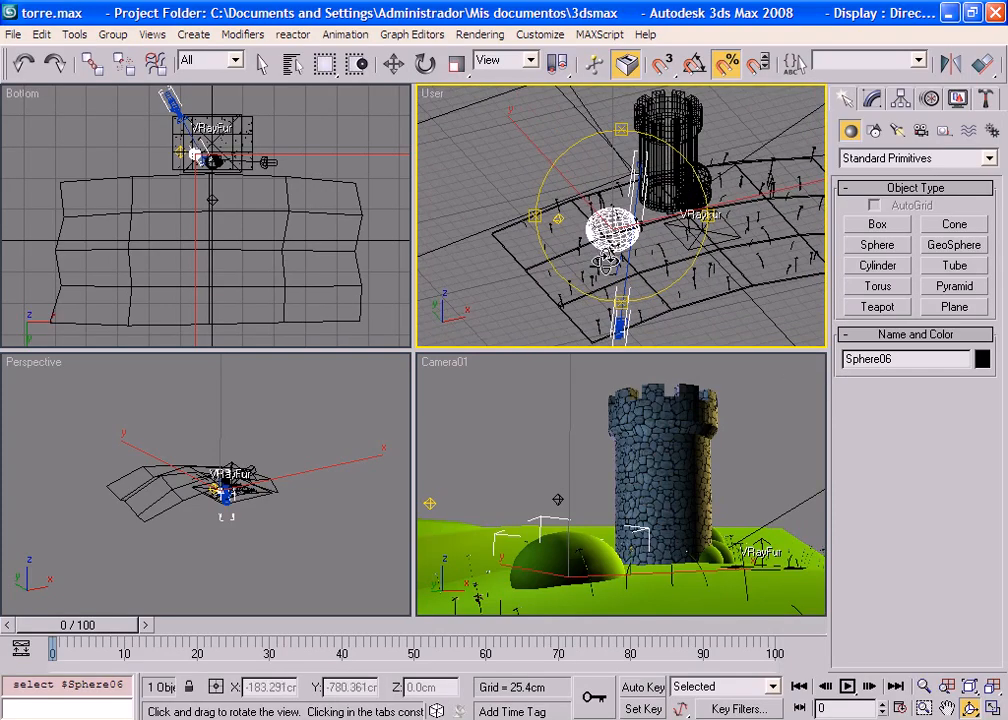
- Maximize the User viewport, select Sphere03 behind the tower, and orbit the view around it with Arc Rotate Selected
key(alt+w)
drag(366, 310, 458, 392)
right_click(458, 392)
click(570, 268)
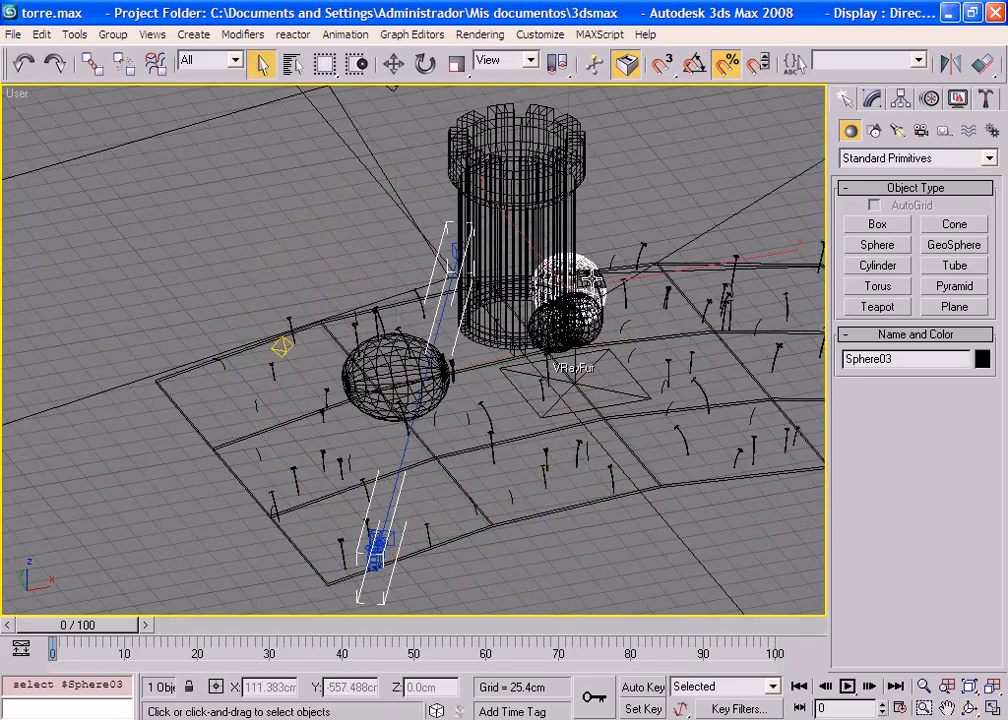
key(ctrl+r)
drag(385, 232, 578, 372)
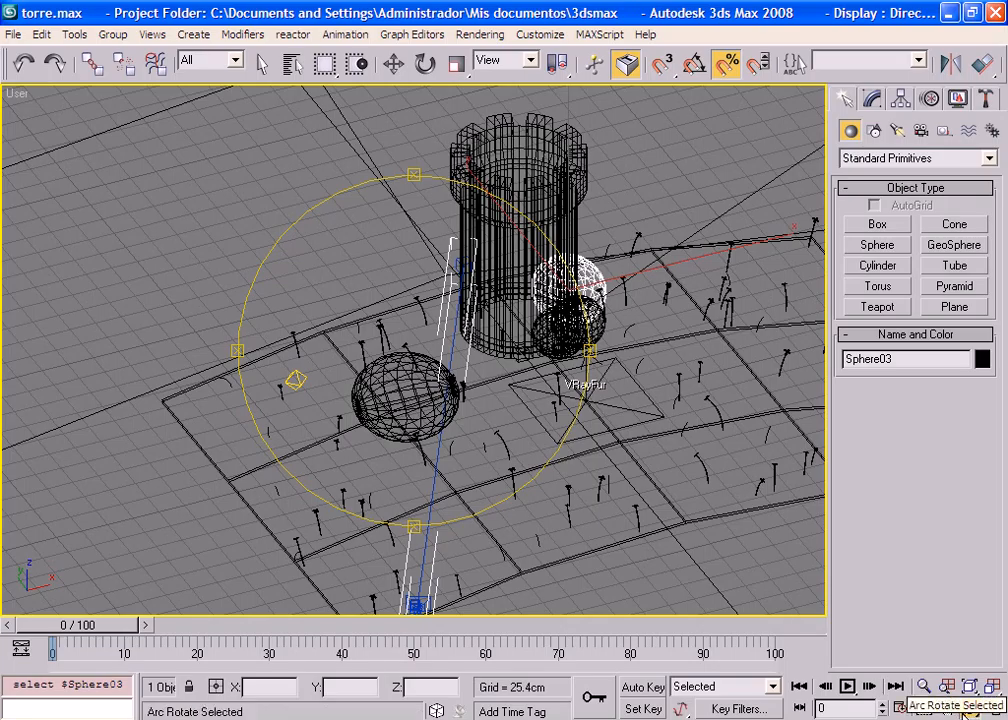
- Check the Arc Rotate variants, orbit the maximized User view around Sphere03 again, and restore the four-viewport layout
mouse_move(970, 708)
mouse_down()
mouse_move(972, 660)
mouse_move(974, 708)
mouse_up()
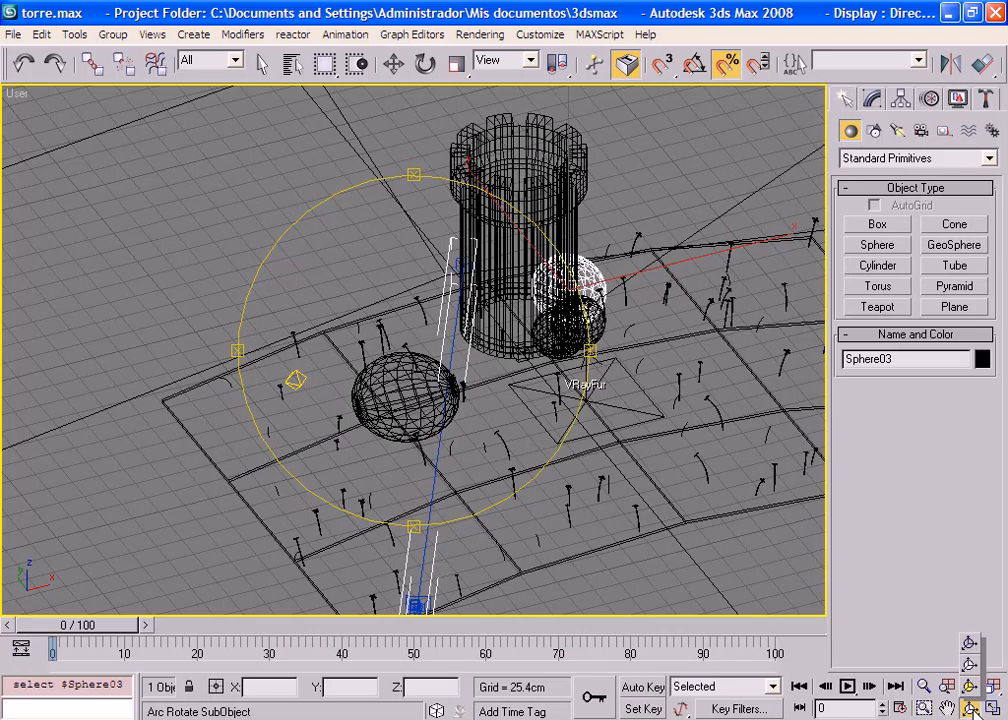
drag(974, 708, 973, 708)
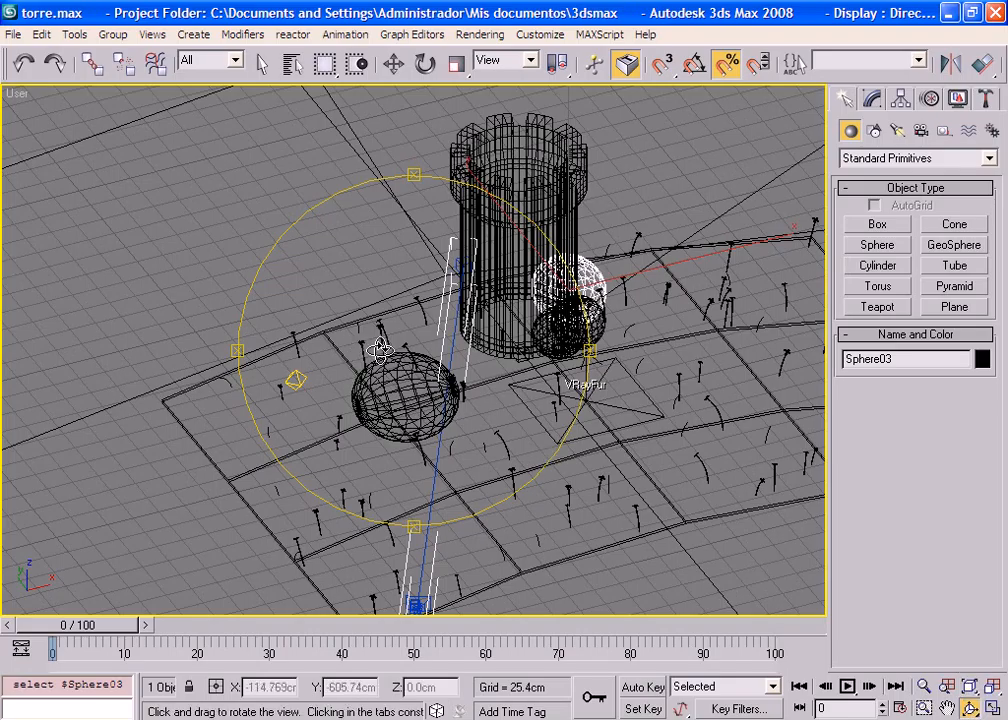
drag(297, 277, 378, 232)
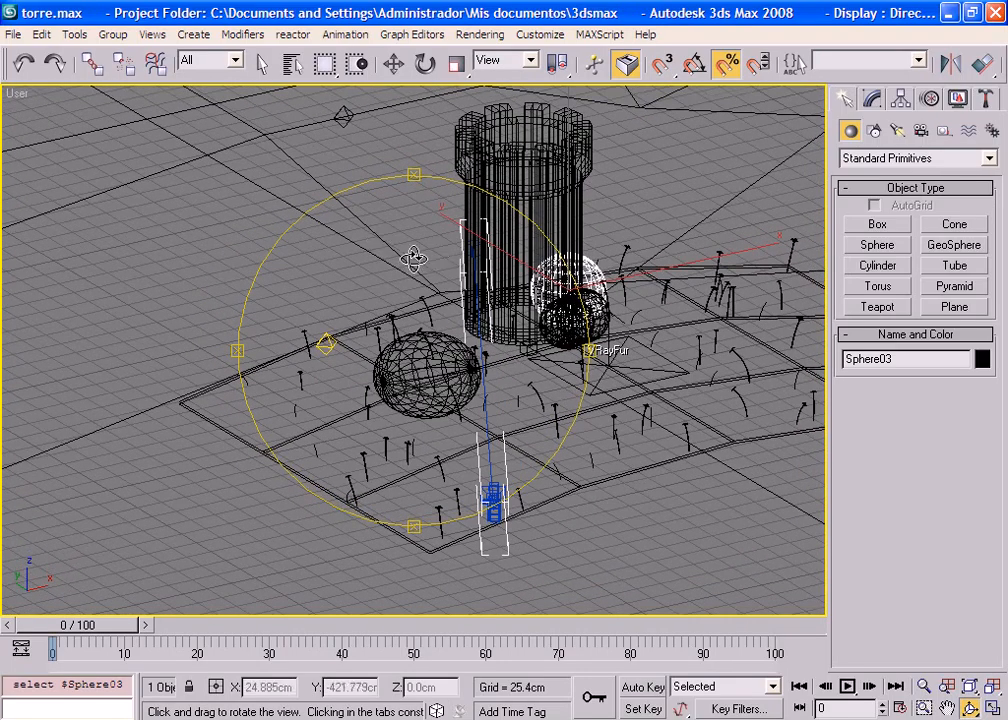
click(993, 708)
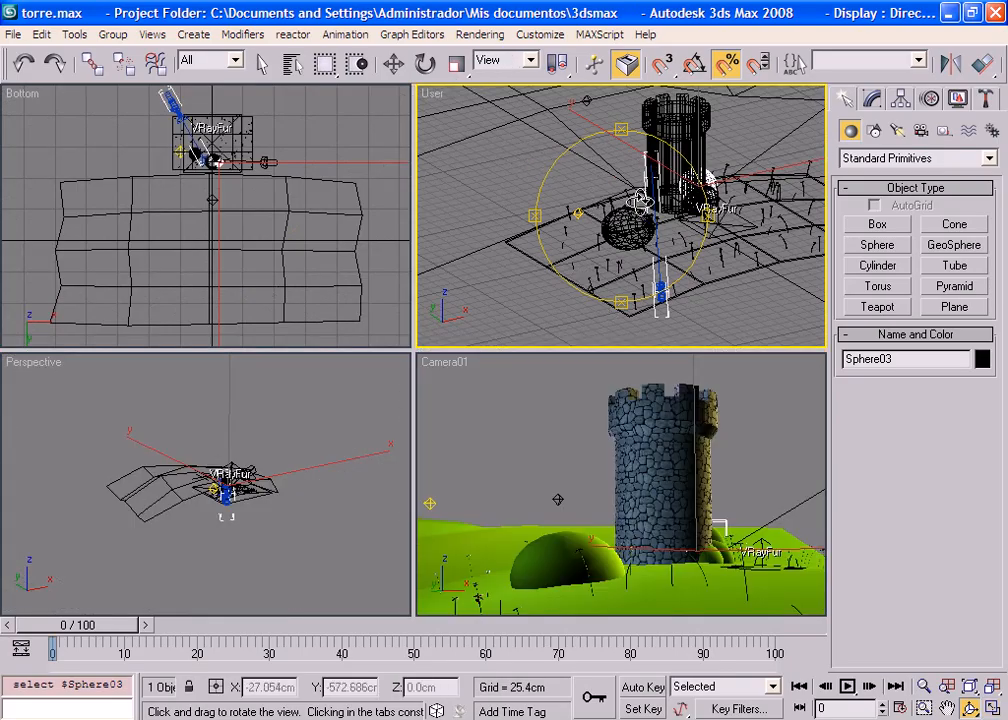
- Orbit the User viewport around Sphere03 at normal size and maximized, and return to the four-viewport layout
drag(503, 161, 606, 247)
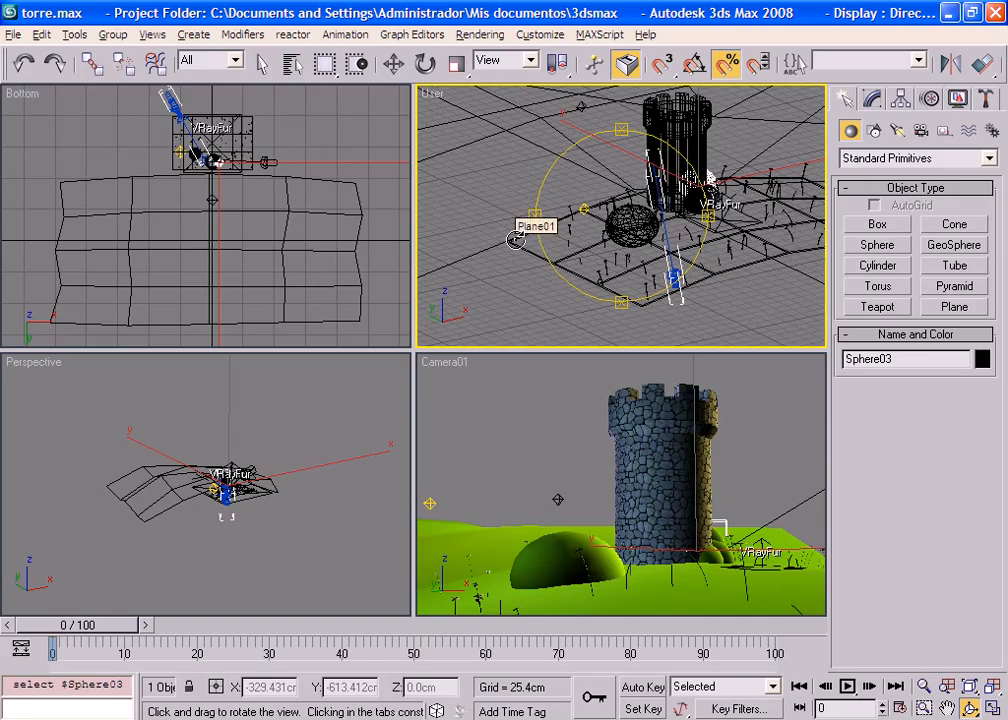
key(alt+w)
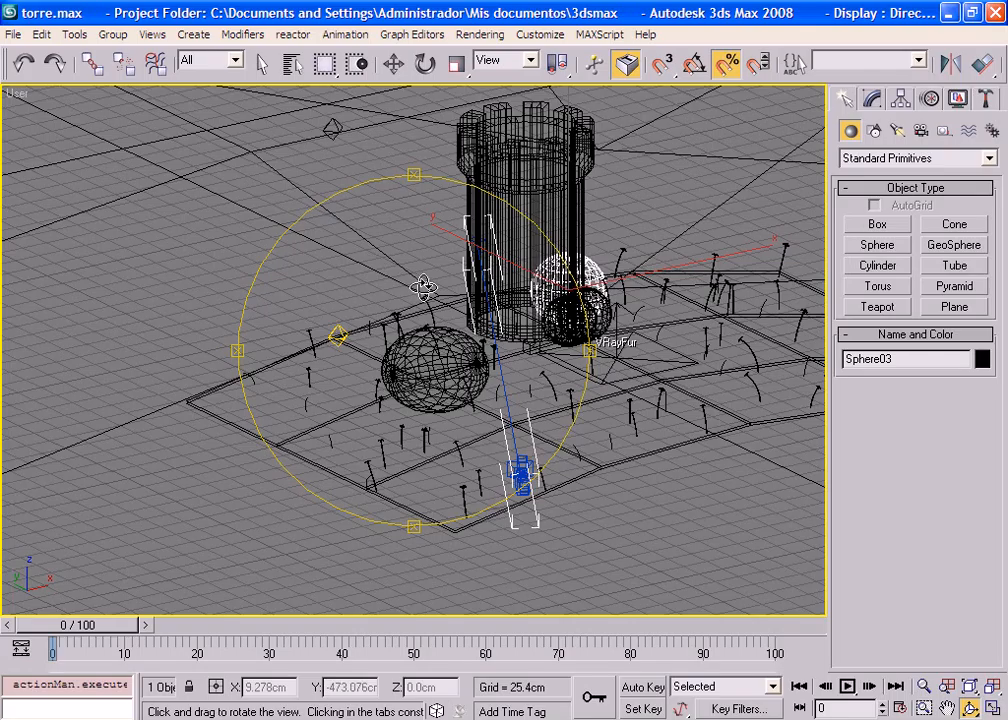
mouse_move(428, 283)
mouse_down()
mouse_move(440, 310)
mouse_move(413, 355)
mouse_move(405, 344)
mouse_move(419, 299)
mouse_move(430, 308)
mouse_up()
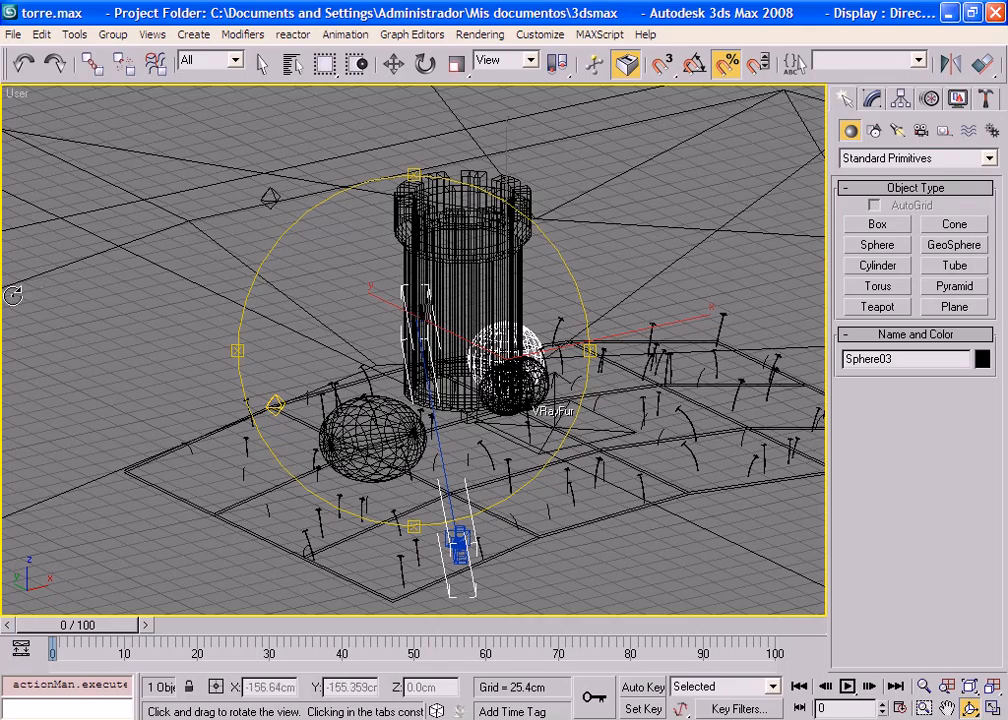
click(990, 705)
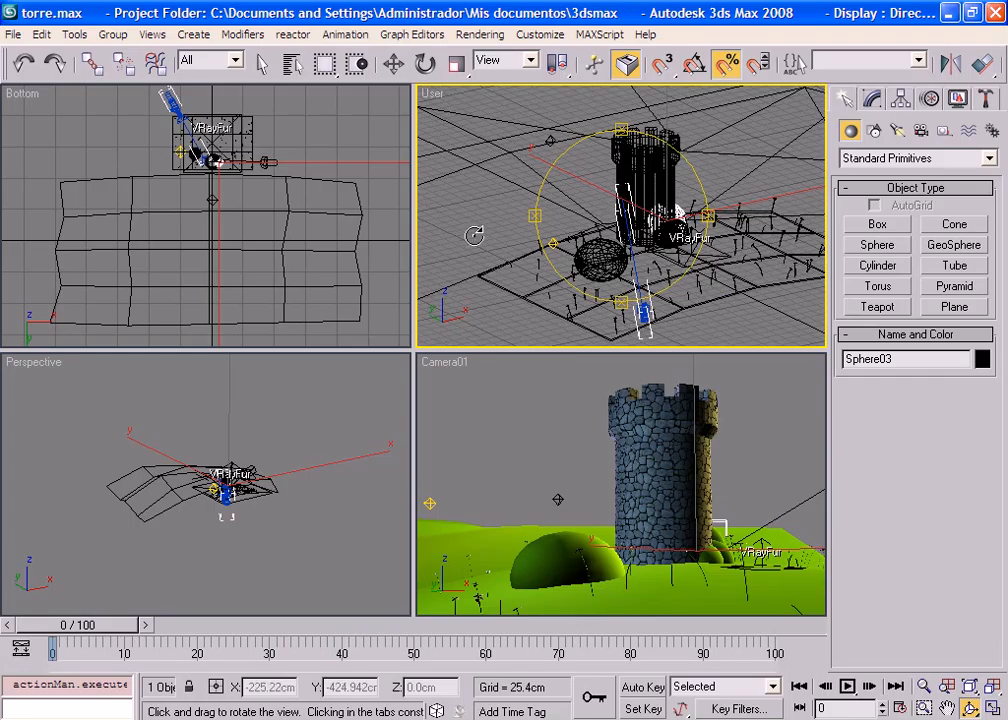
- Switch the User viewport to Perspective, zoom out to show the tower and ground, and orbit it slightly while maximized before restoring the layout
key(p)
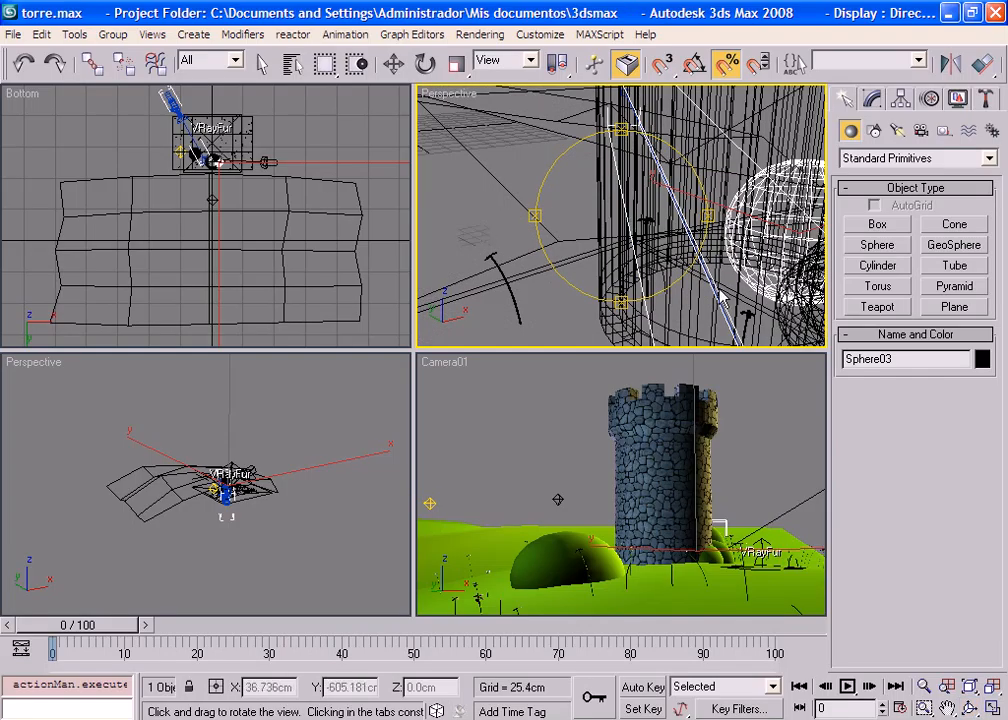
click(993, 706)
click(923, 686)
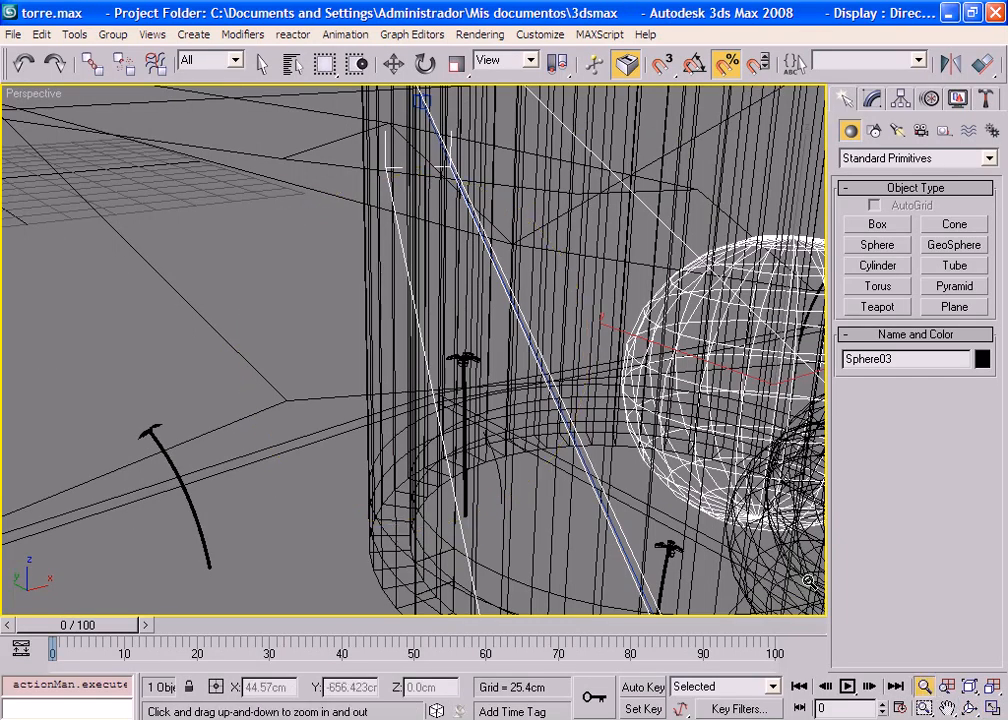
drag(340, 260, 351, 424)
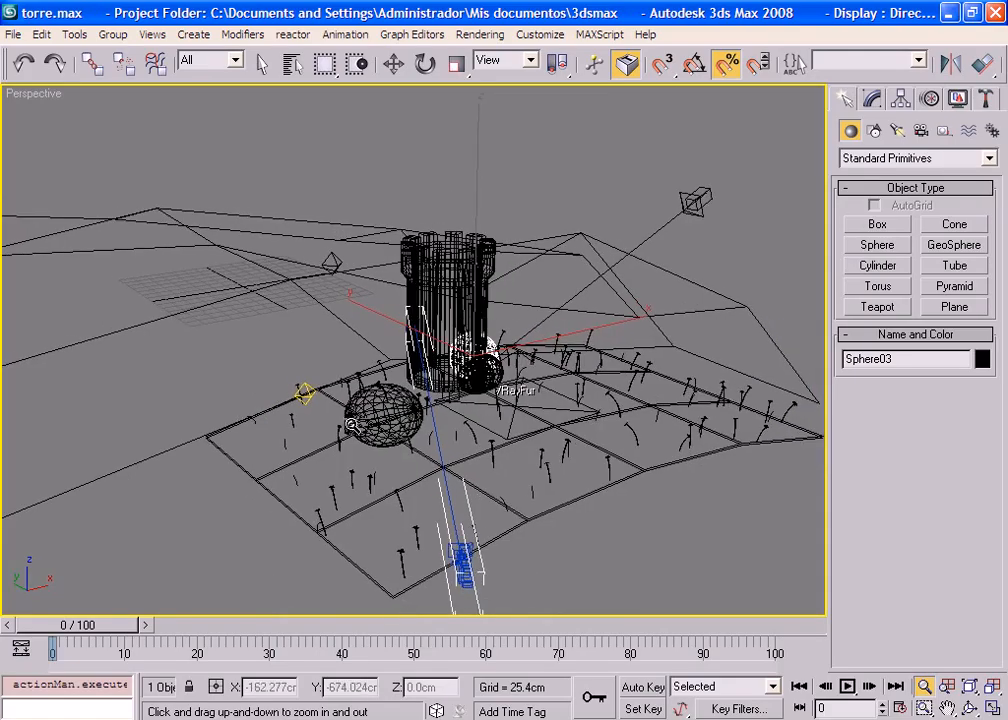
click(970, 707)
drag(378, 286, 402, 322)
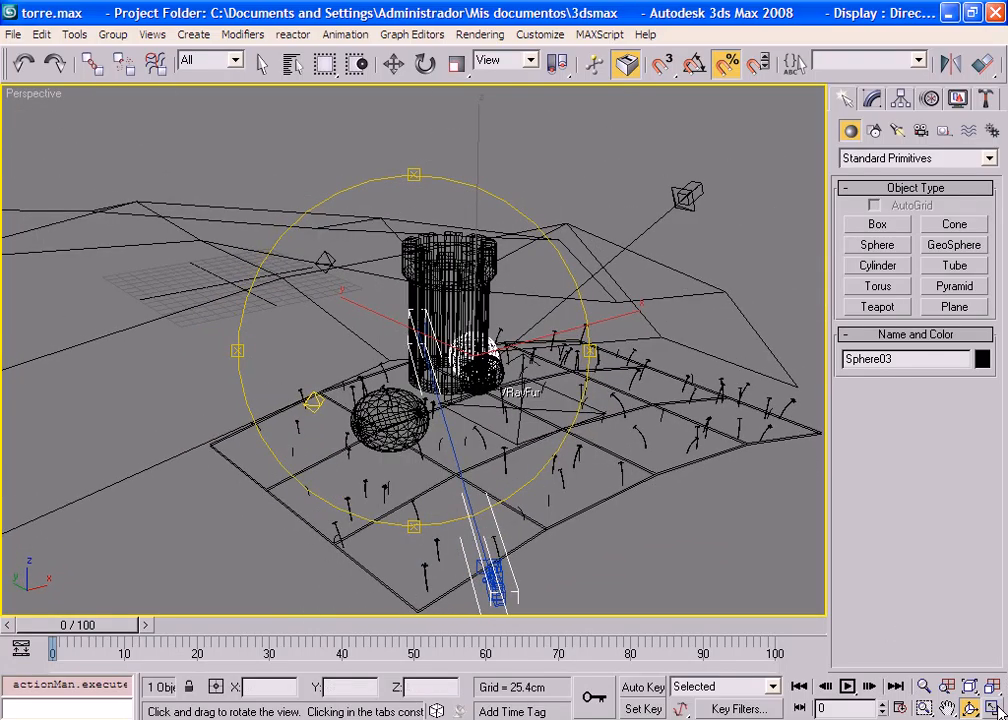
click(993, 708)
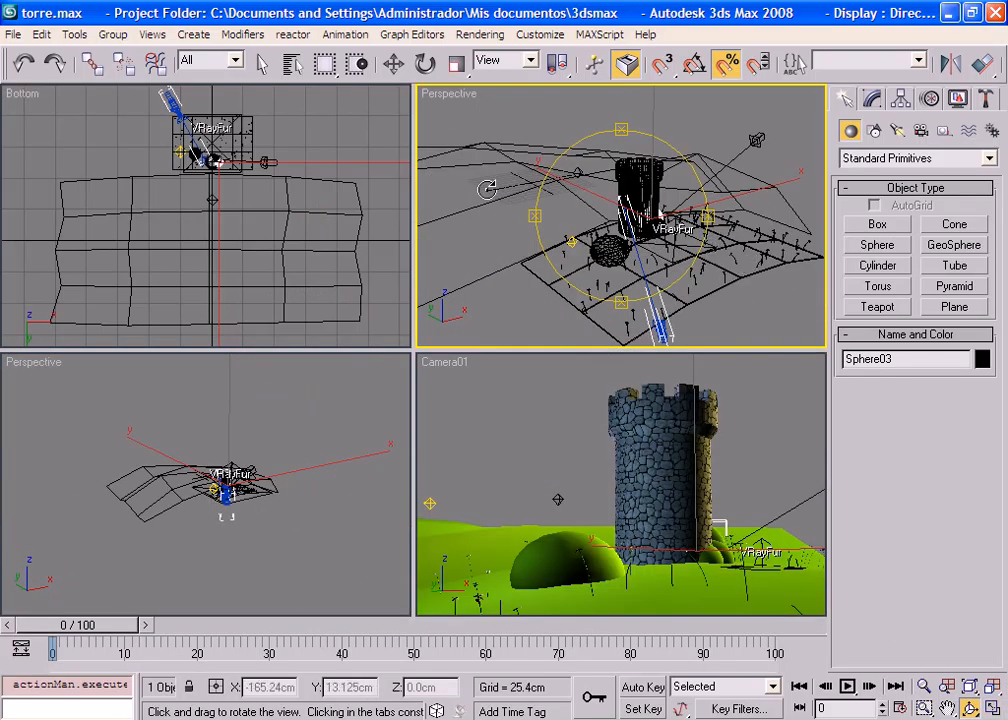
- Switch the active Perspective viewport to Front, orbit it into a User view, and reset it to Front and finally to Top
key(f)
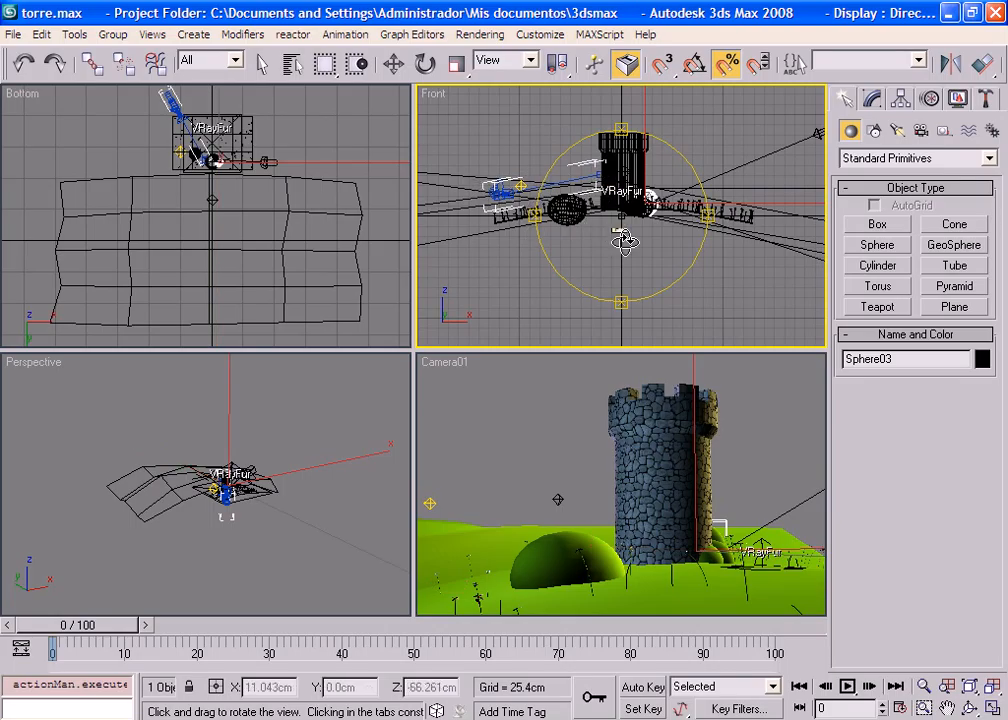
drag(620, 222, 678, 250)
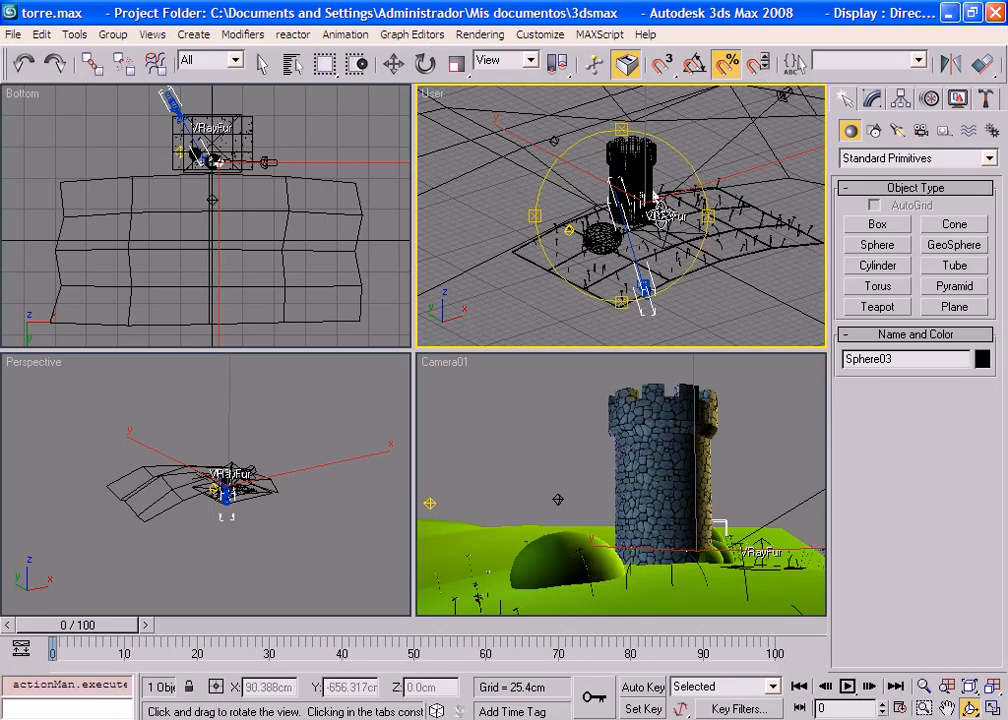
key(f)
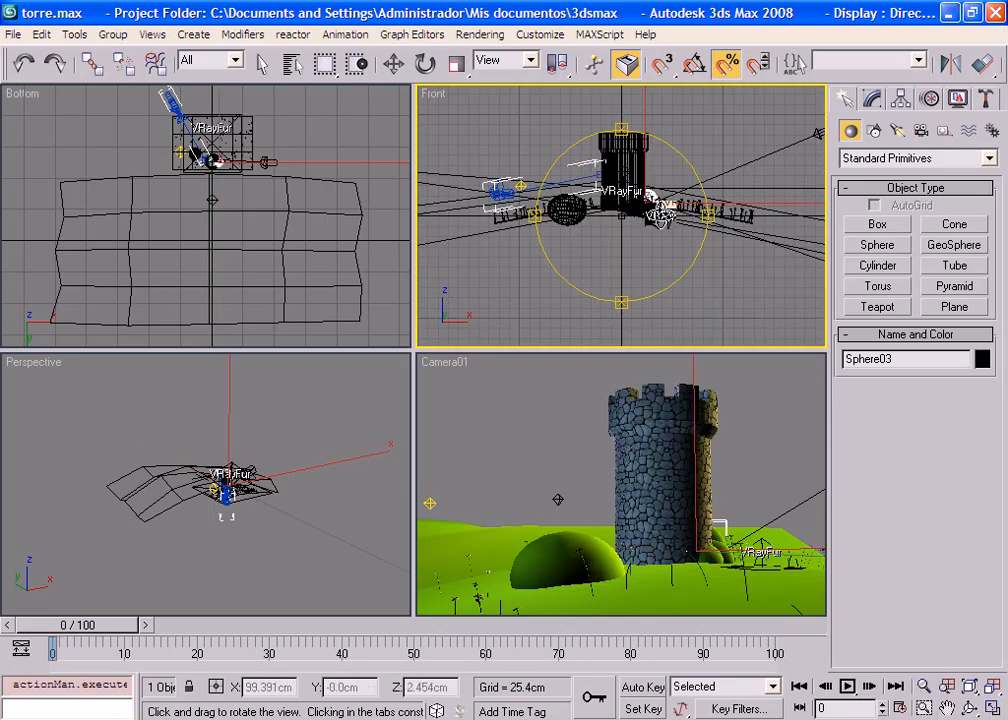
key(t)
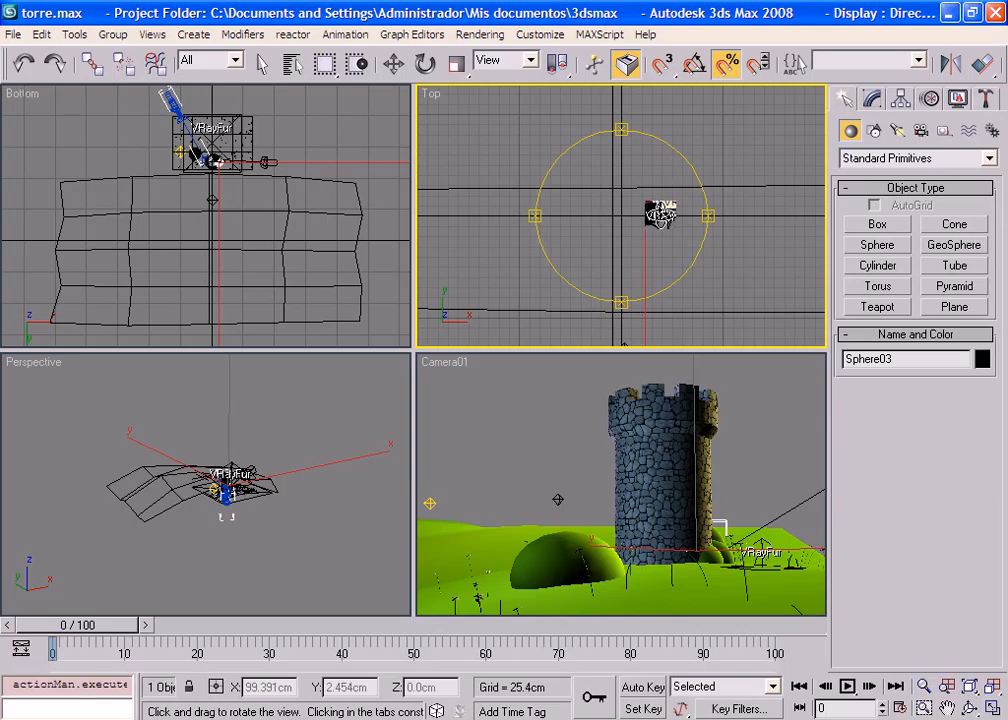
- Switch the Top viewport to Front and pan the Front, Bottom and Perspective viewports
key(f)
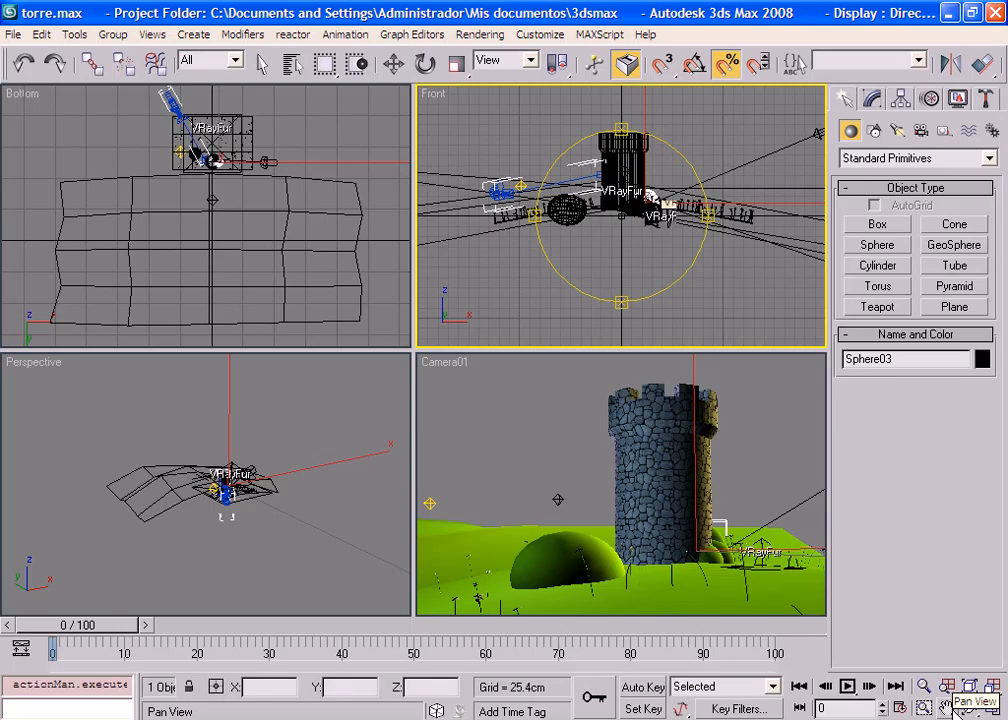
click(954, 703)
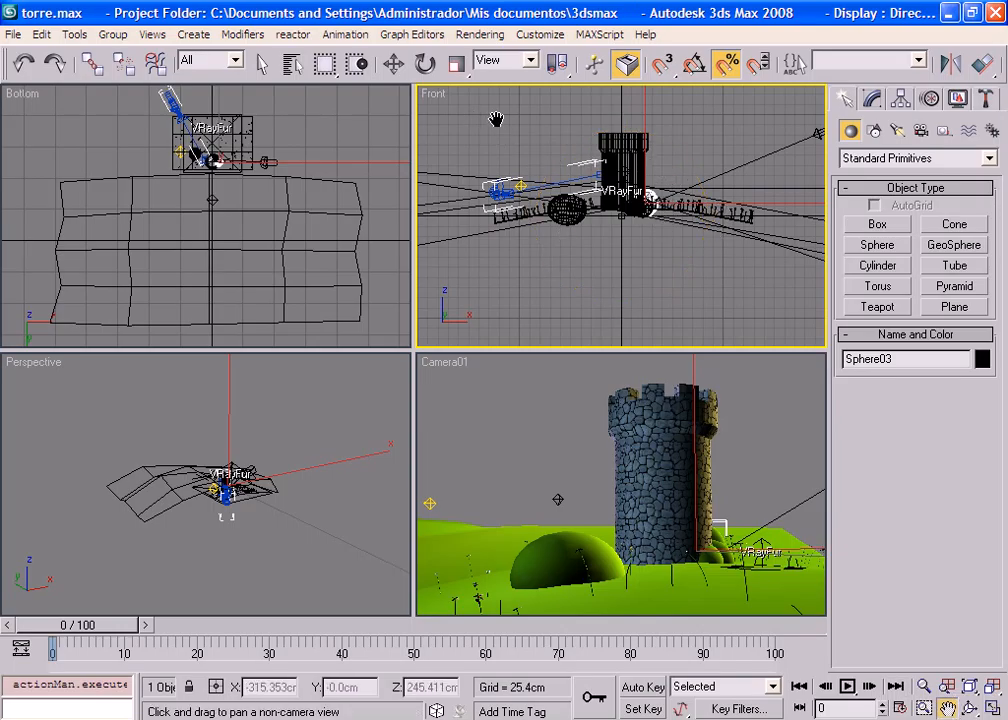
drag(494, 132, 553, 205)
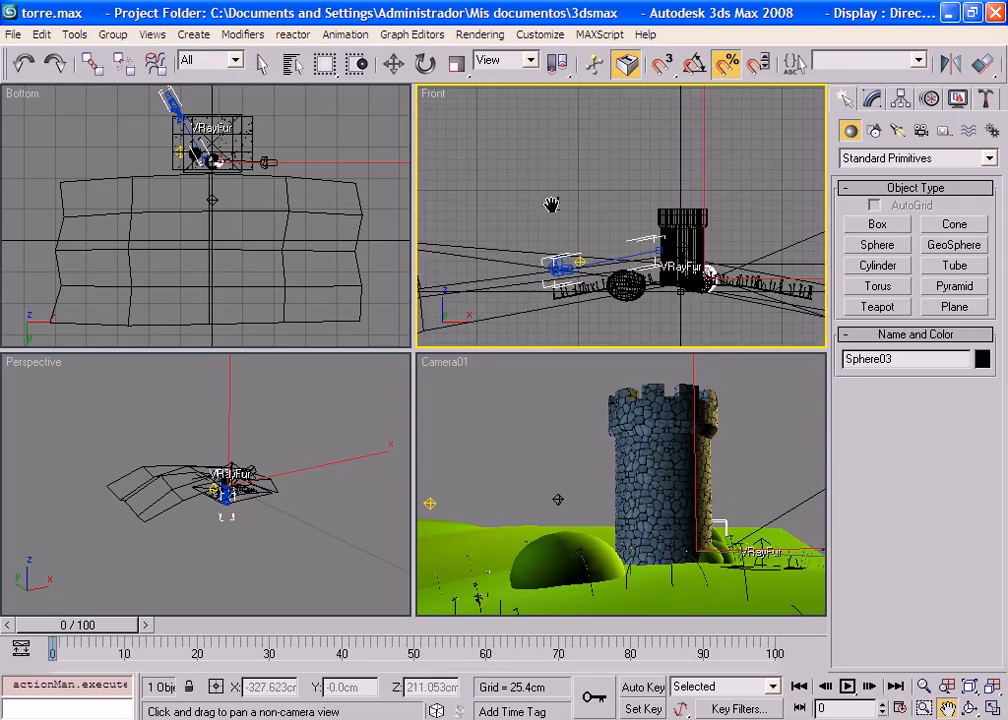
drag(158, 147, 136, 184)
drag(276, 469, 239, 471)
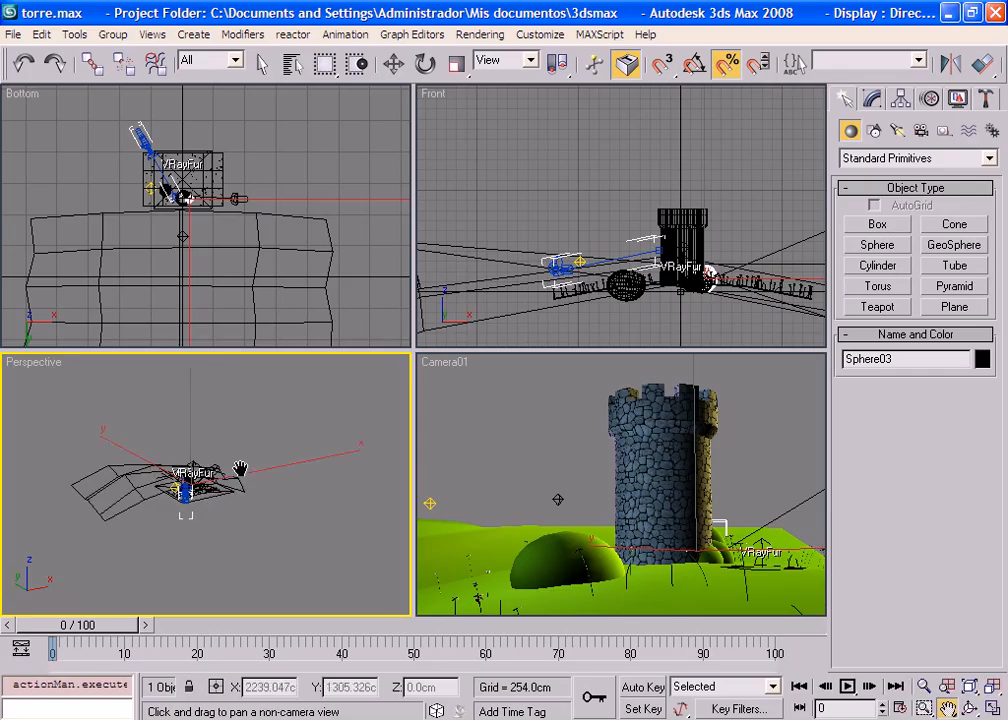
- Truck the camera in the Camera01 viewport so the tower shifts within its frame
click(583, 452)
drag(645, 452, 530, 400)
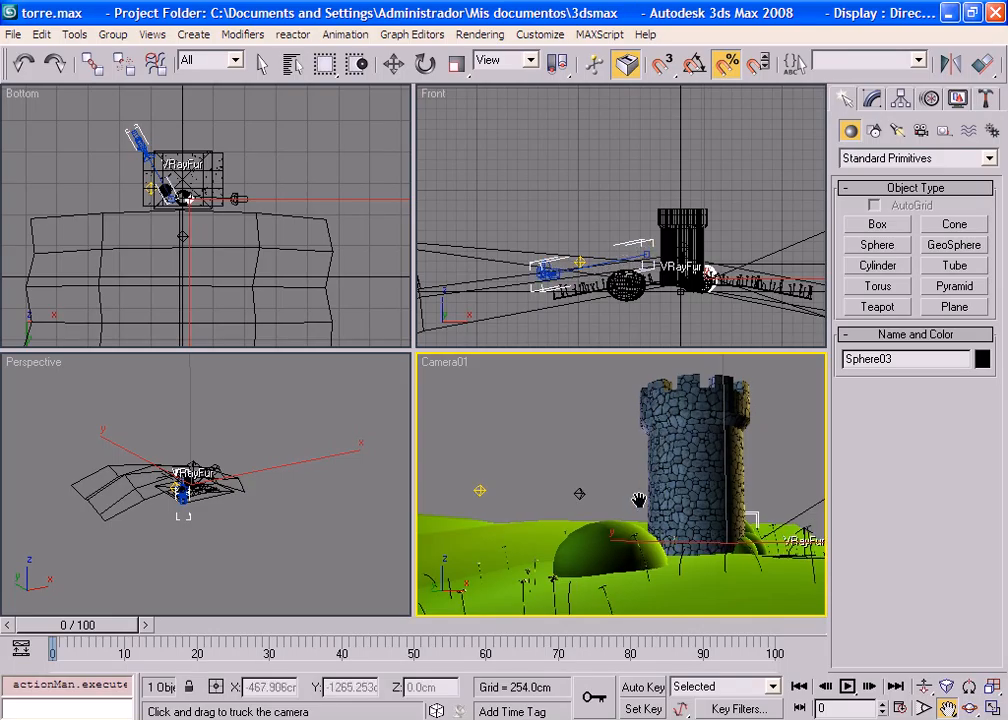
drag(637, 497, 657, 424)
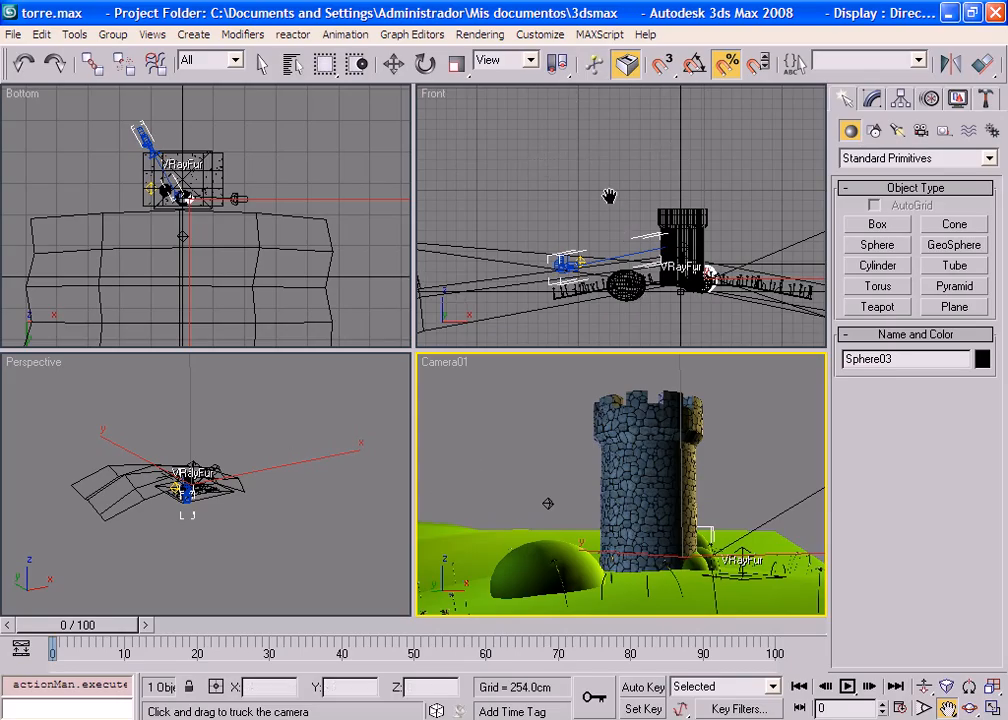
- Maximize the Front viewport, pan it slightly, and leave the Pan tool
click(533, 137)
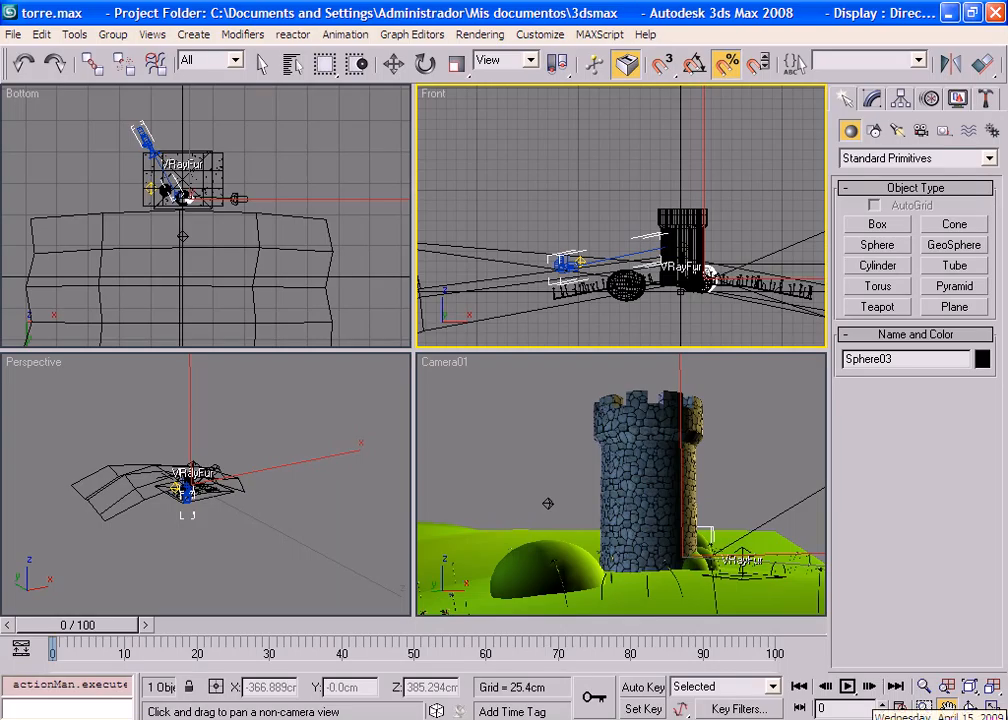
key(alt+w)
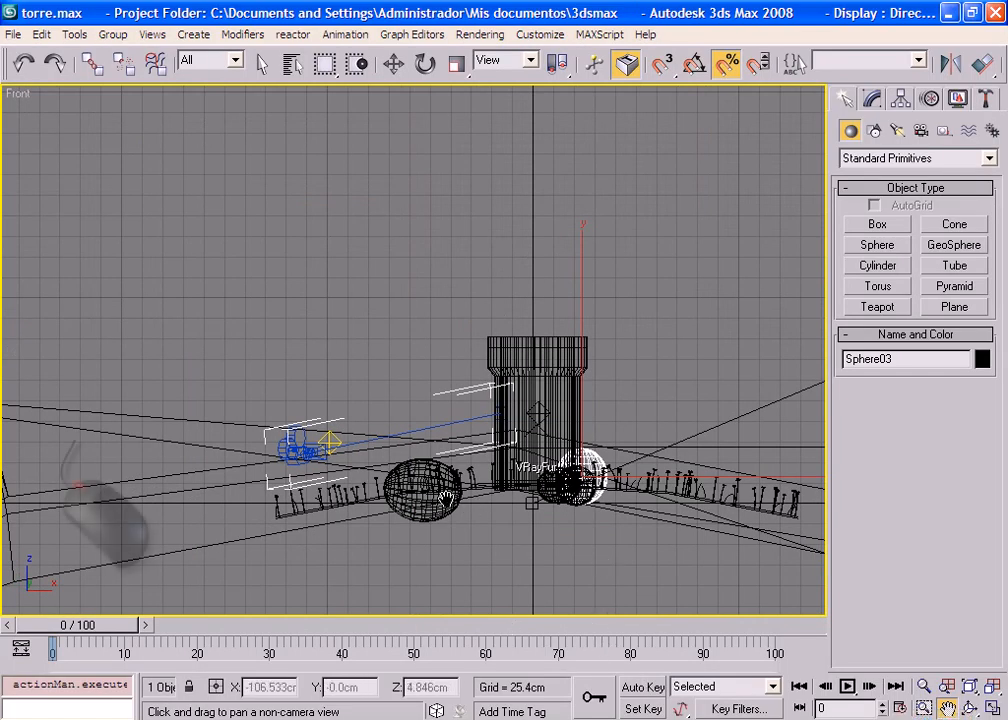
drag(413, 307, 400, 301)
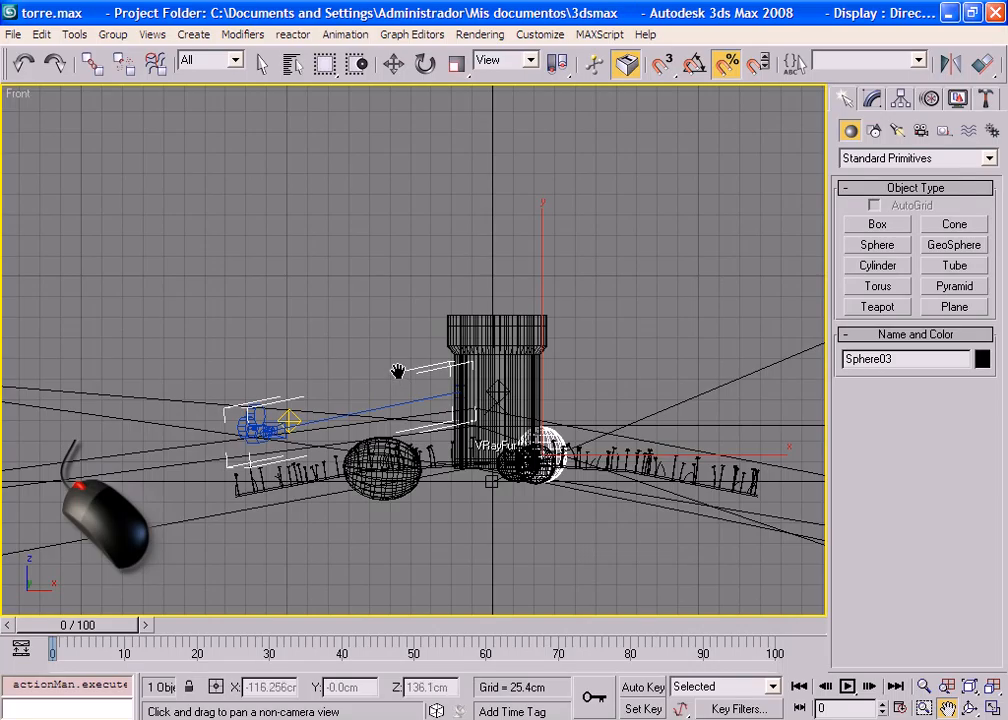
right_click(392, 230)
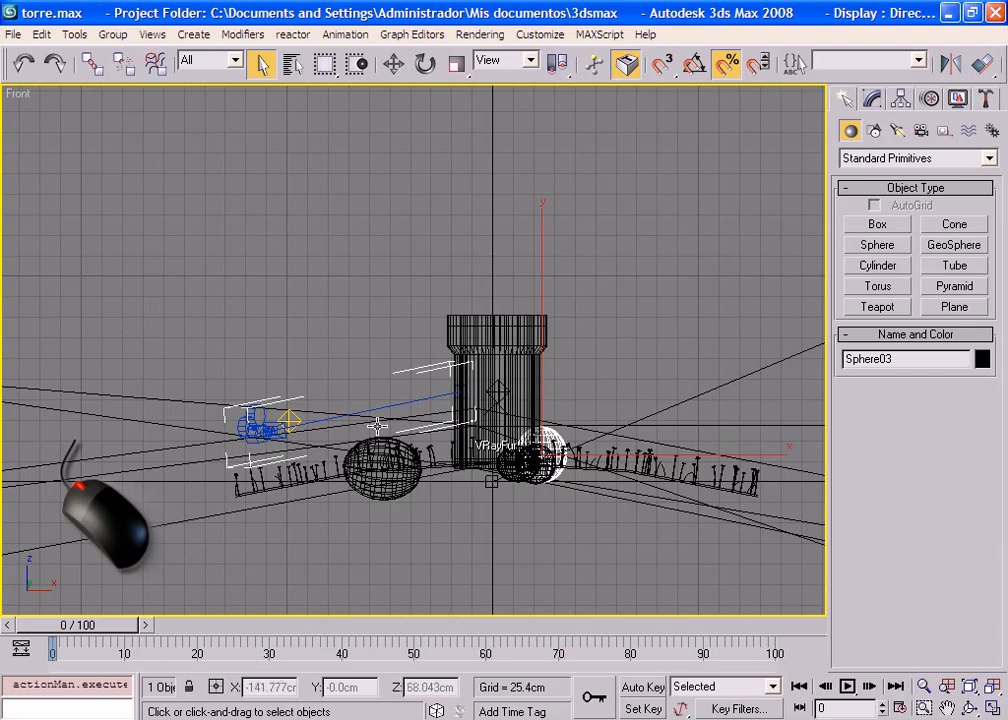
- Zoom in and out repeatedly on the tower in the maximized Front viewport without choosing a zoom tool
scroll(457, 342, up, 5)
scroll(457, 342, down, 7)
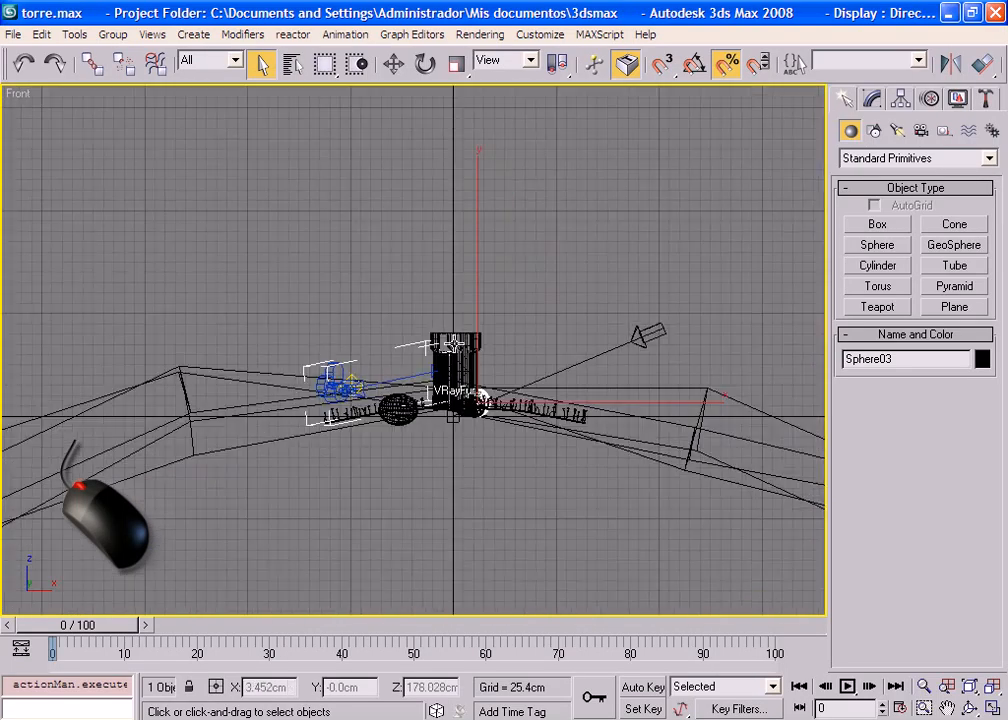
scroll(455, 345, up, 6)
scroll(455, 348, up, 3)
scroll(457, 353, down, 8)
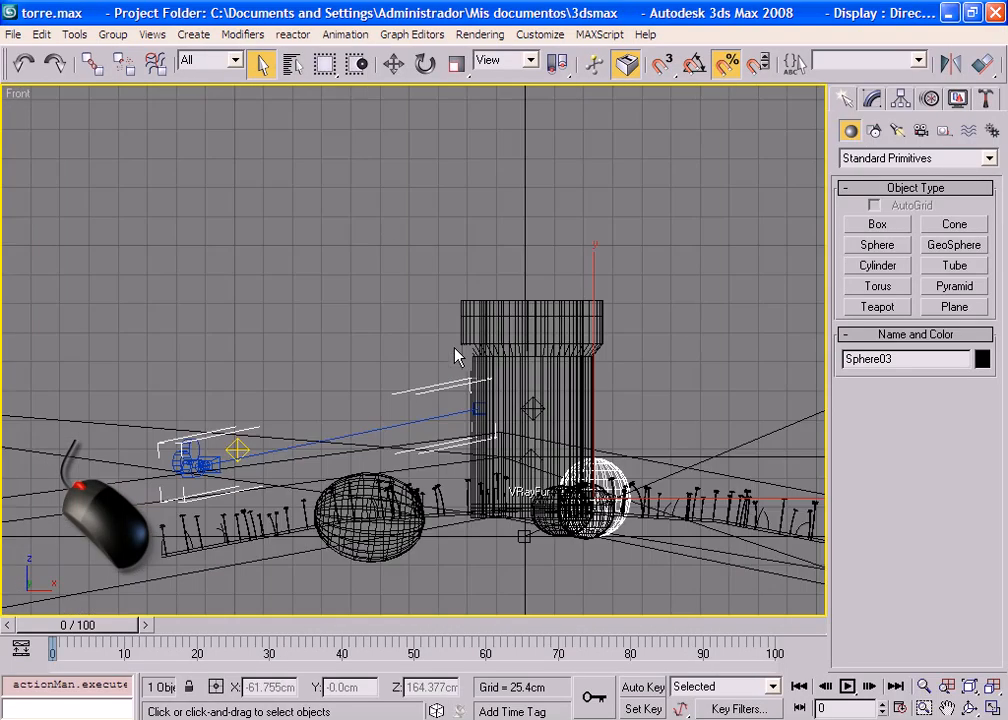
scroll(455, 351, up, 4)
scroll(455, 351, down, 6)
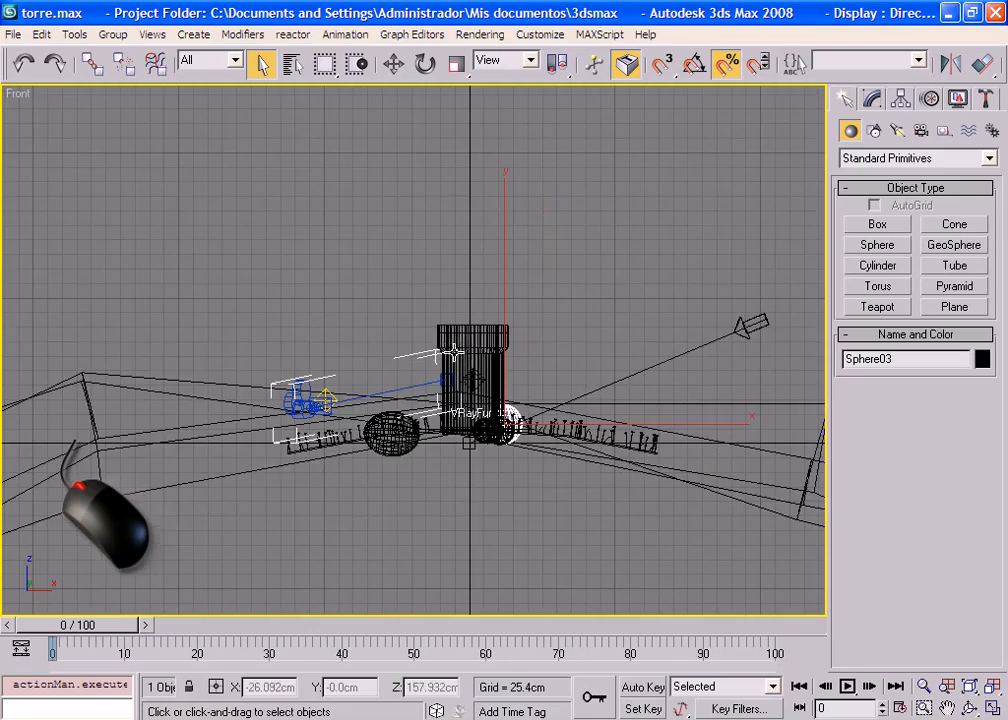
scroll(455, 353, up, 5)
scroll(455, 352, down, 3)
scroll(455, 352, down, 3)
scroll(452, 370, up, 8)
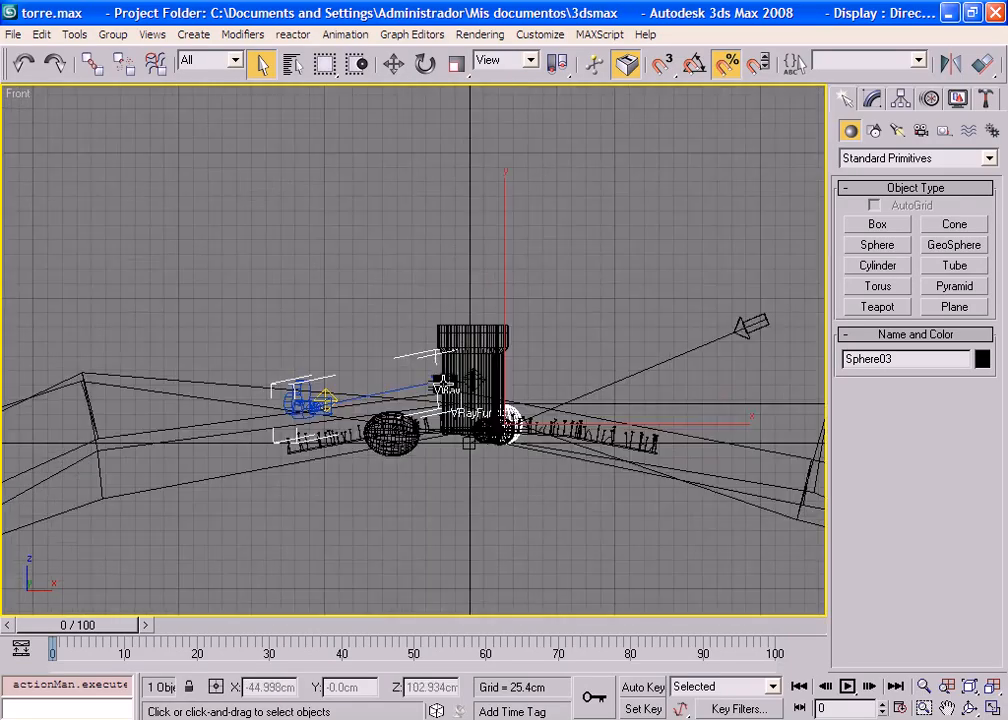
scroll(445, 398, down, 7)
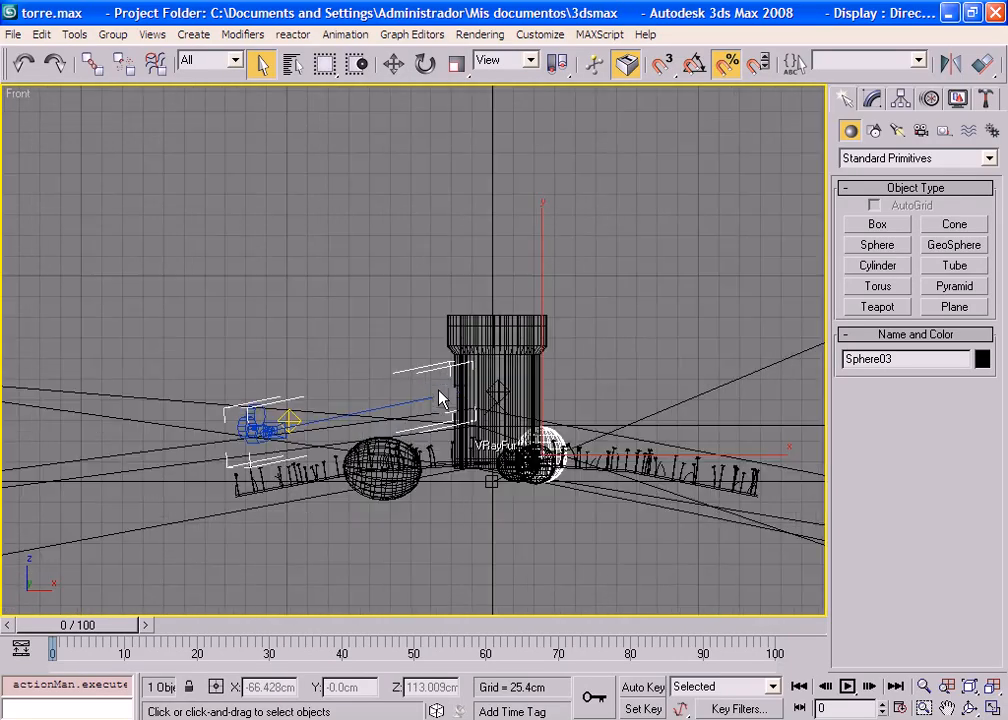
scroll(441, 396, up, 4)
scroll(443, 395, down, 2)
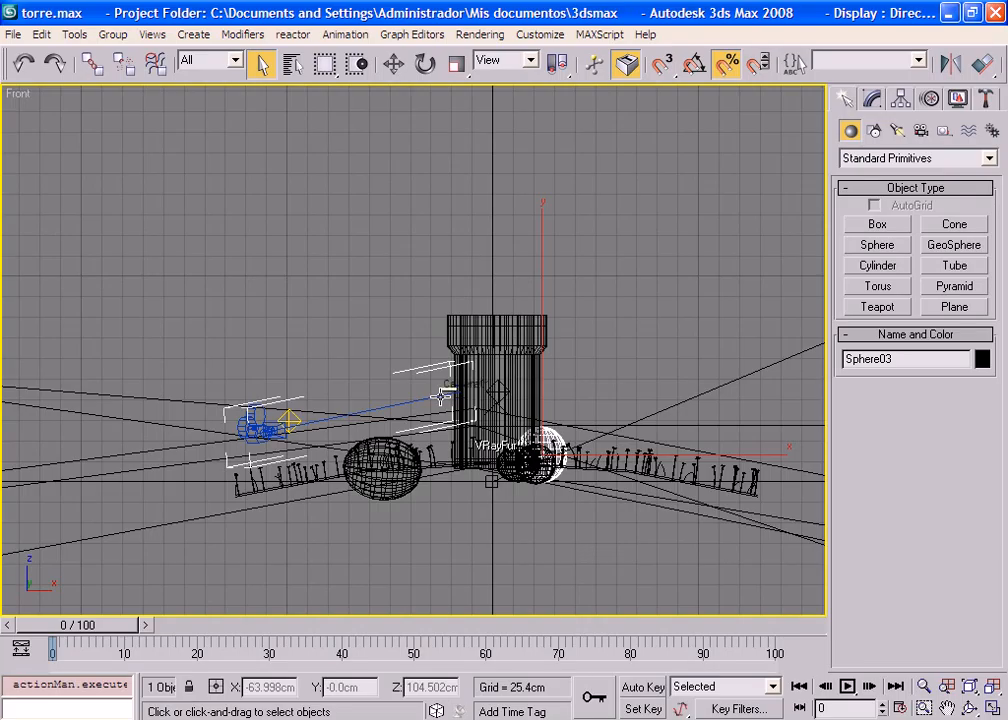
- Pan the maximized Front viewport, orbit it into a raised User view, and zoom in and out on the tower
middle_drag(440, 397, 403, 410)
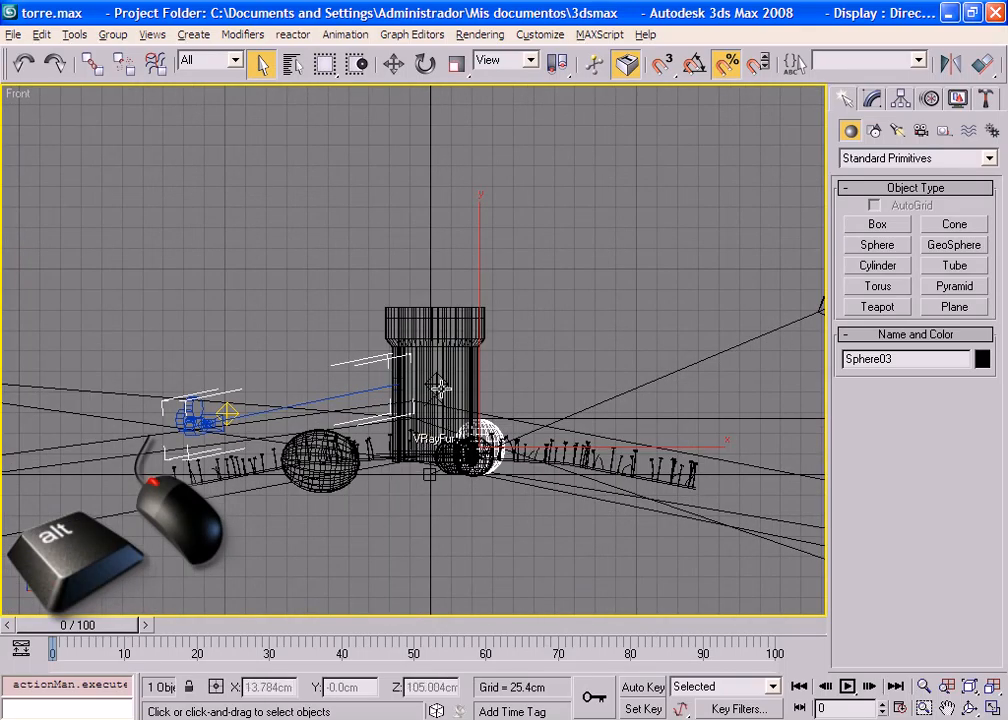
alt+middle_drag(447, 382, 369, 415)
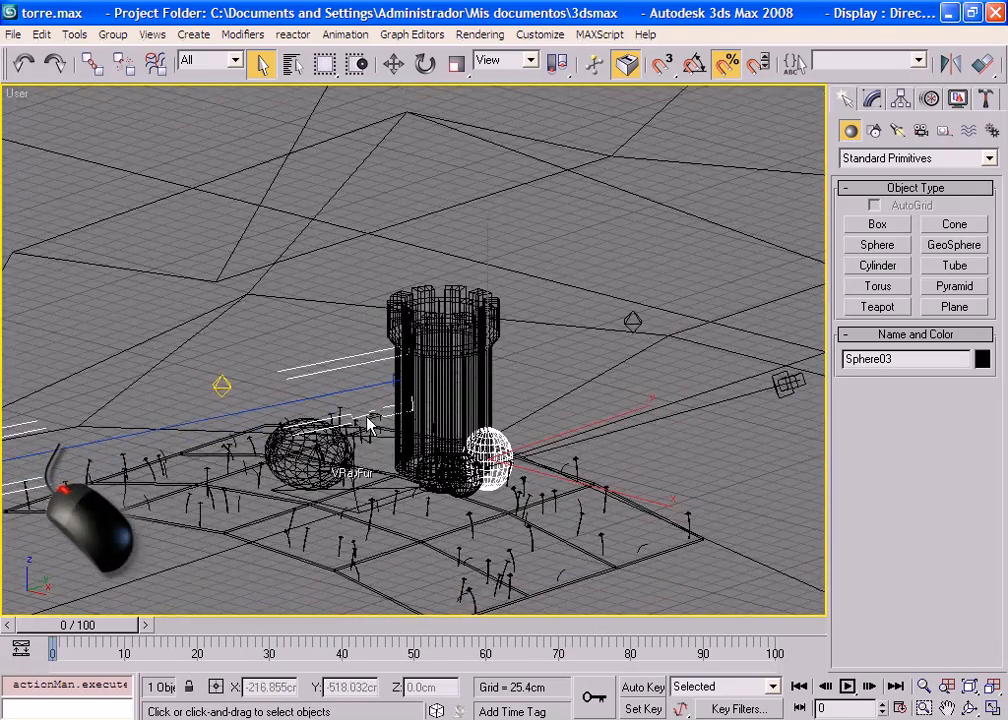
scroll(578, 303, up, 3)
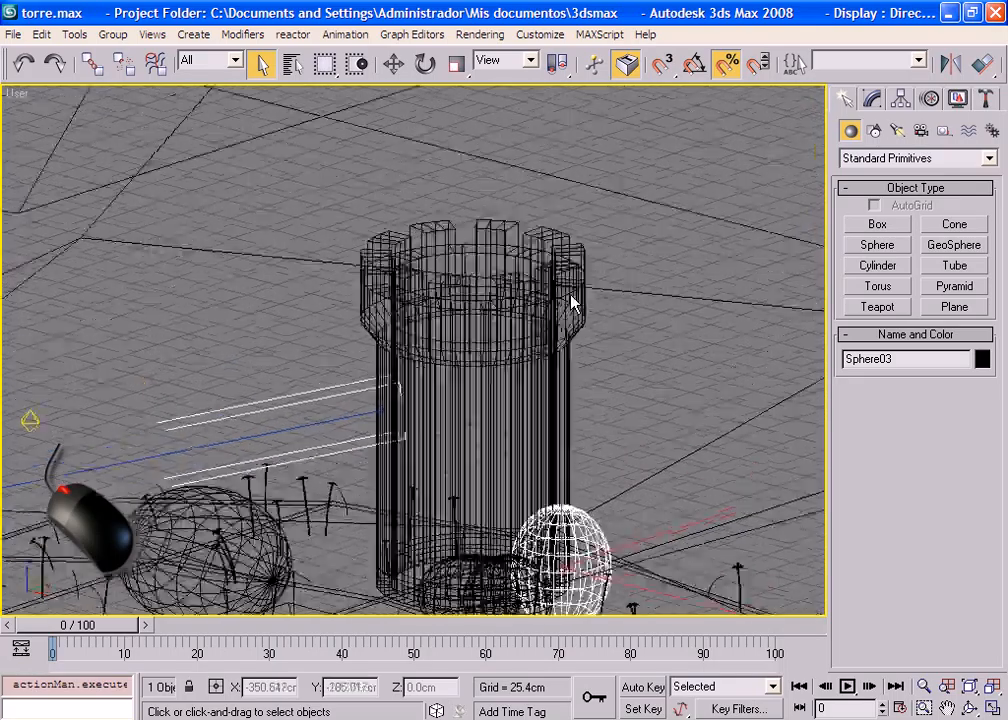
scroll(571, 299, down, 6)
scroll(570, 290, up, 3)
scroll(562, 286, down, 2)
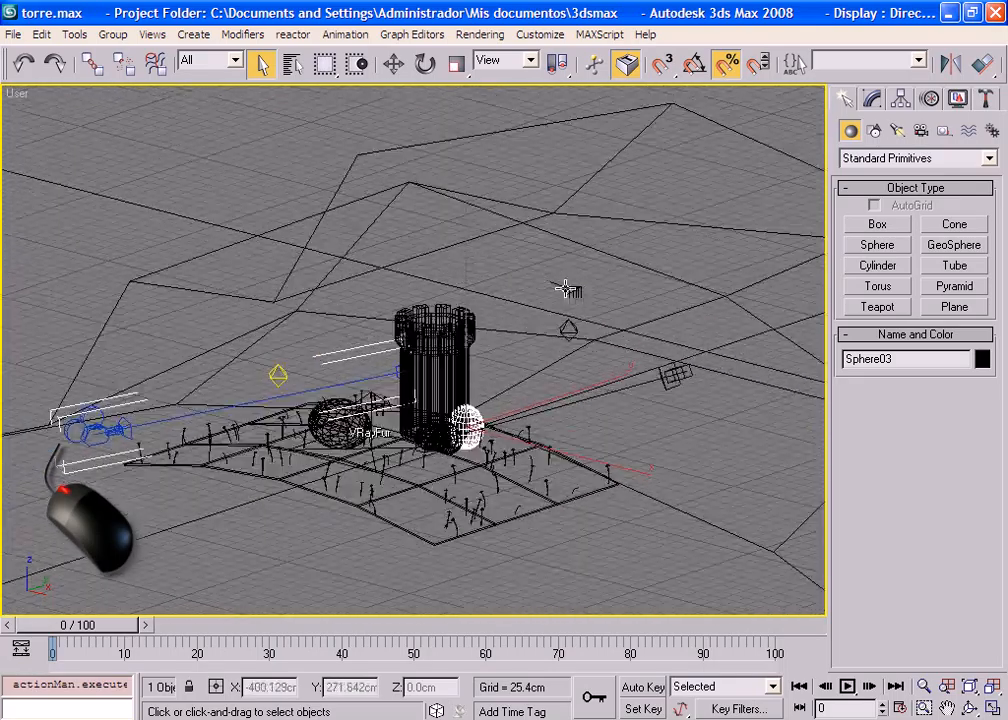
scroll(566, 289, up, 2)
- Pan and orbit the maximized User view around the tower, and restore the four-viewport layout
key(alt)
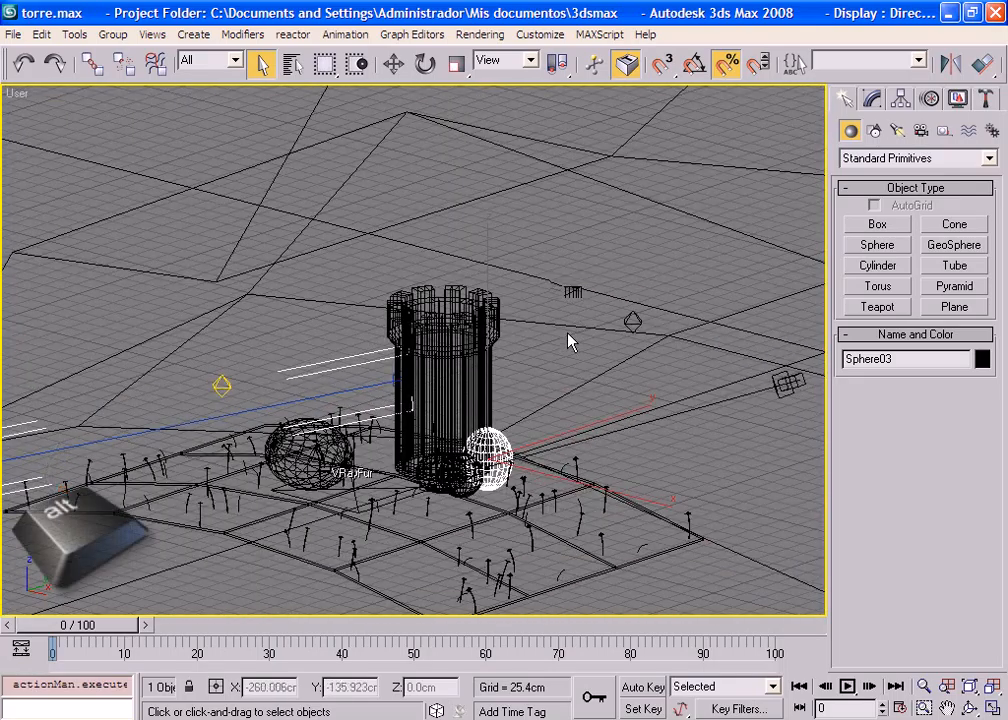
alt+middle_drag(568, 344, 524, 316)
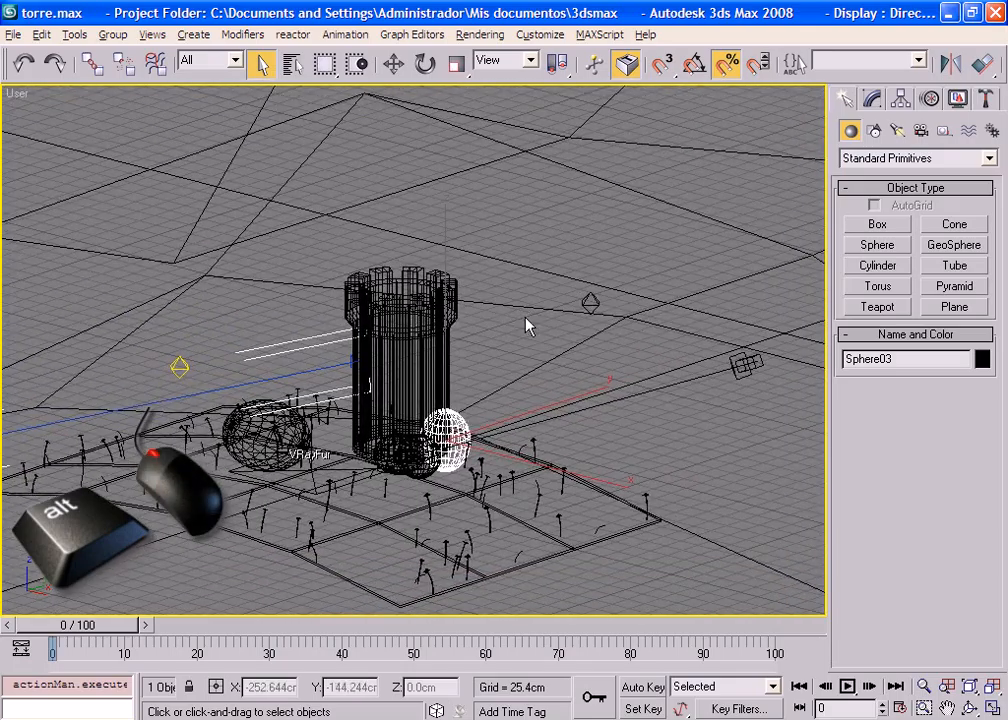
alt+middle_drag(557, 390, 536, 368)
key(alt+w)
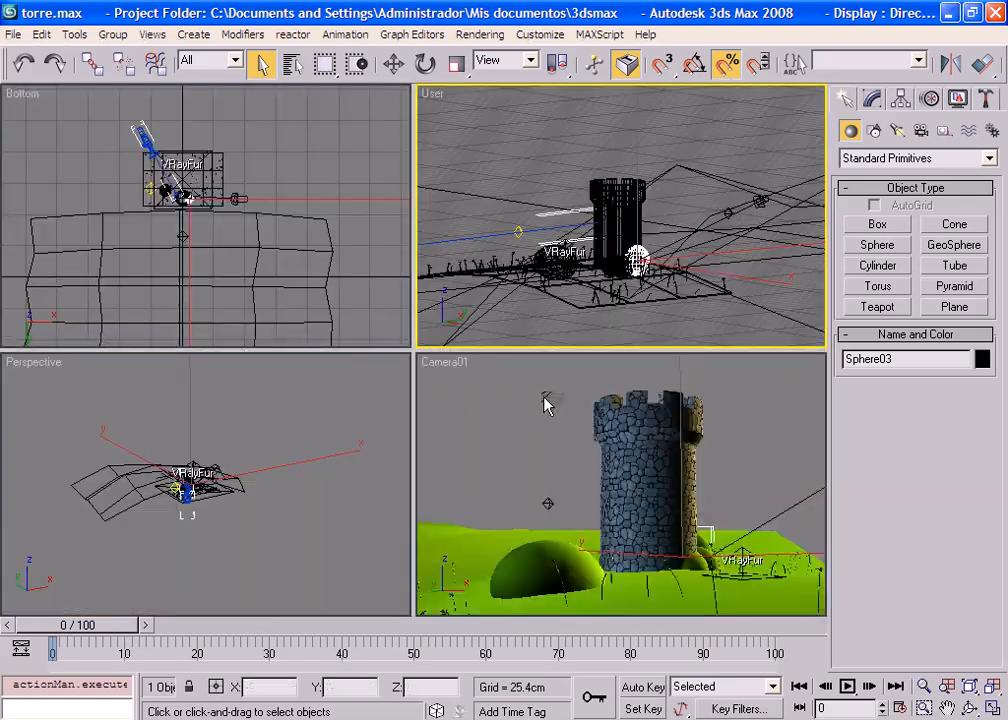
- Reset the User viewport to Front and use Zoom Region repeatedly to close in on one plant over the large sphere
key(f)
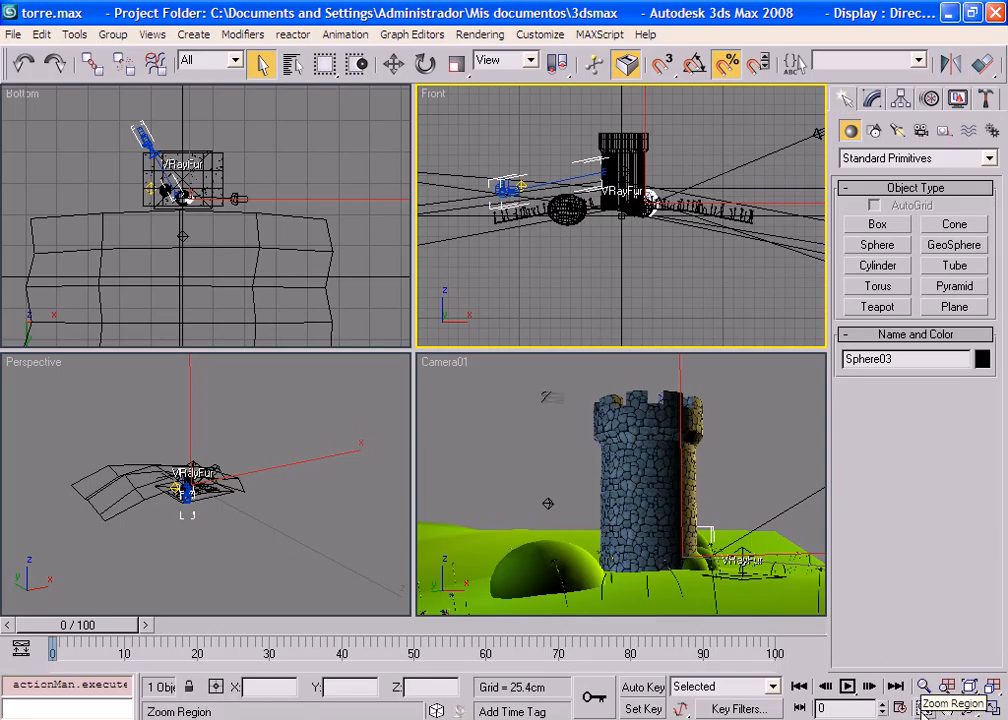
click(923, 706)
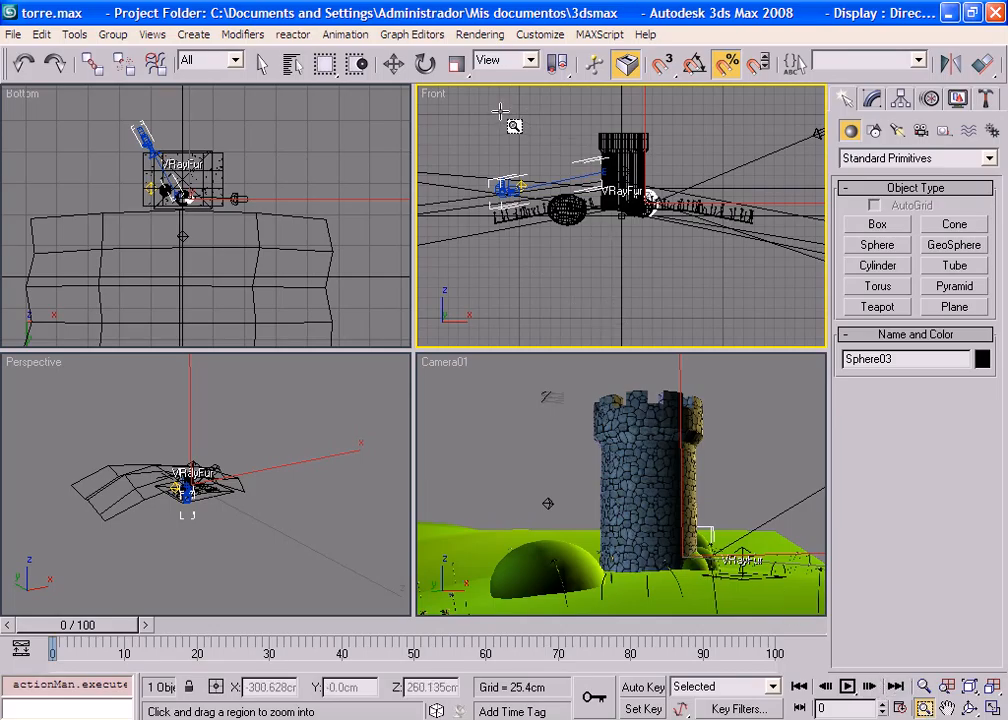
drag(501, 112, 675, 225)
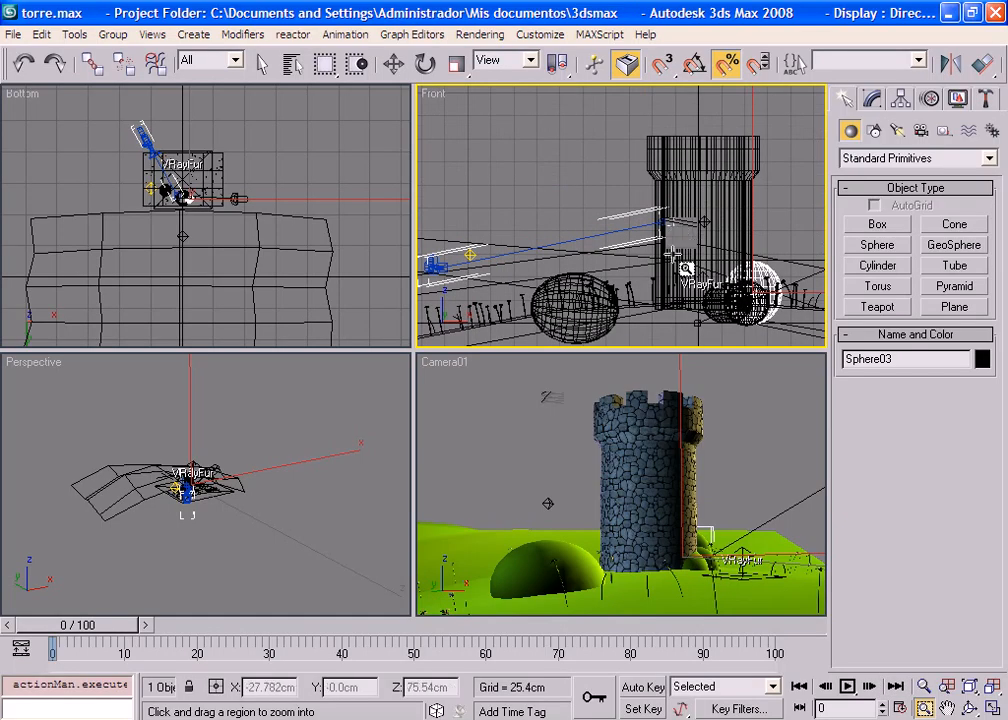
drag(519, 241, 613, 302)
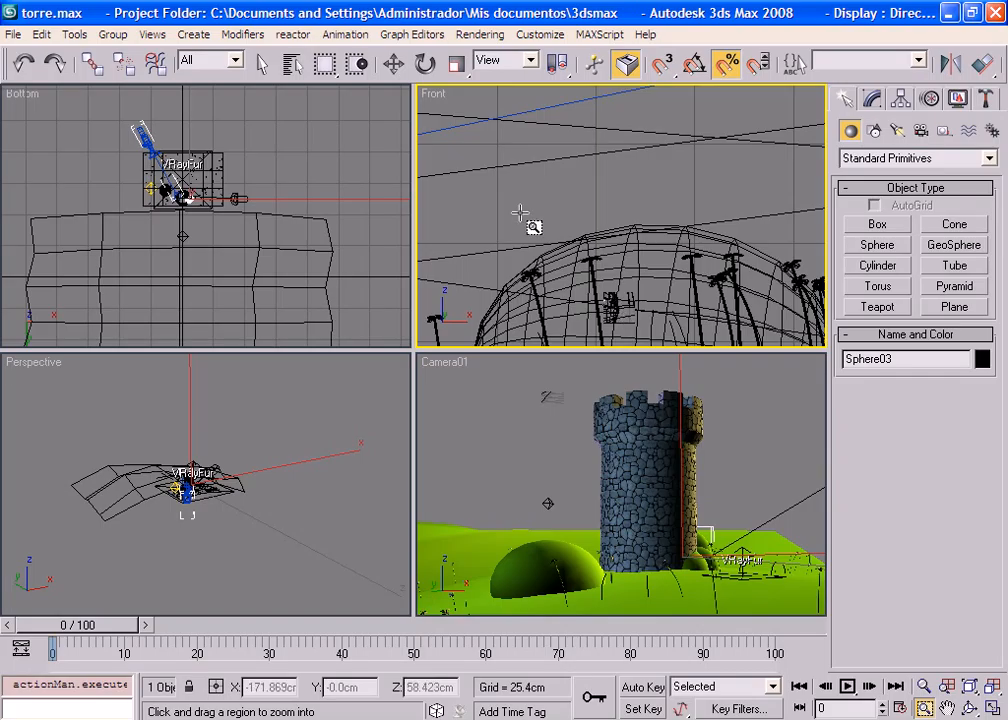
drag(513, 238, 548, 291)
drag(551, 228, 634, 293)
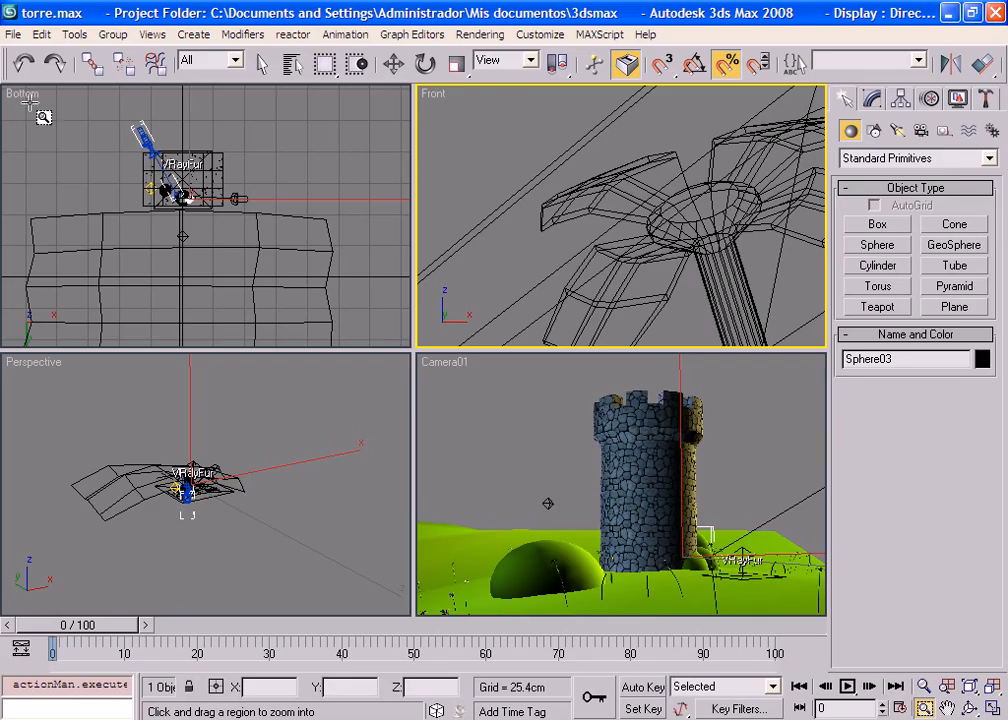
- Leave Zoom Region, switch the Perspective viewport to Top, and zoom out to show the ground
right_click(383, 401)
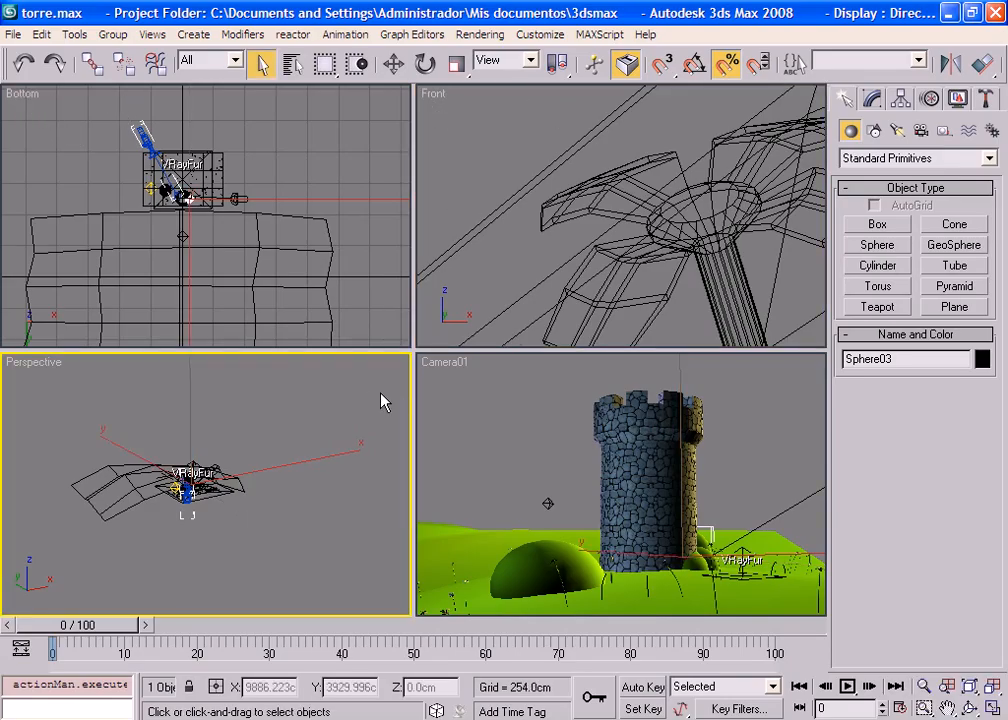
key(t)
scroll(262, 480, down, 5)
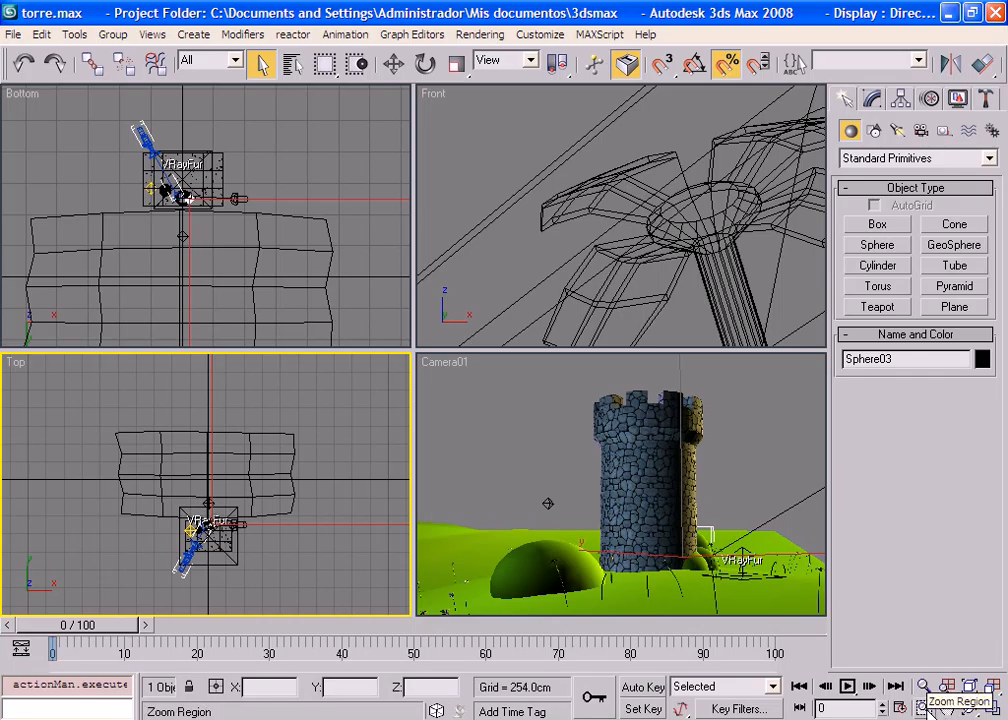
- Activate the Camera01 viewport, clear the selection, and widen the camera's field of view slightly
click(785, 443)
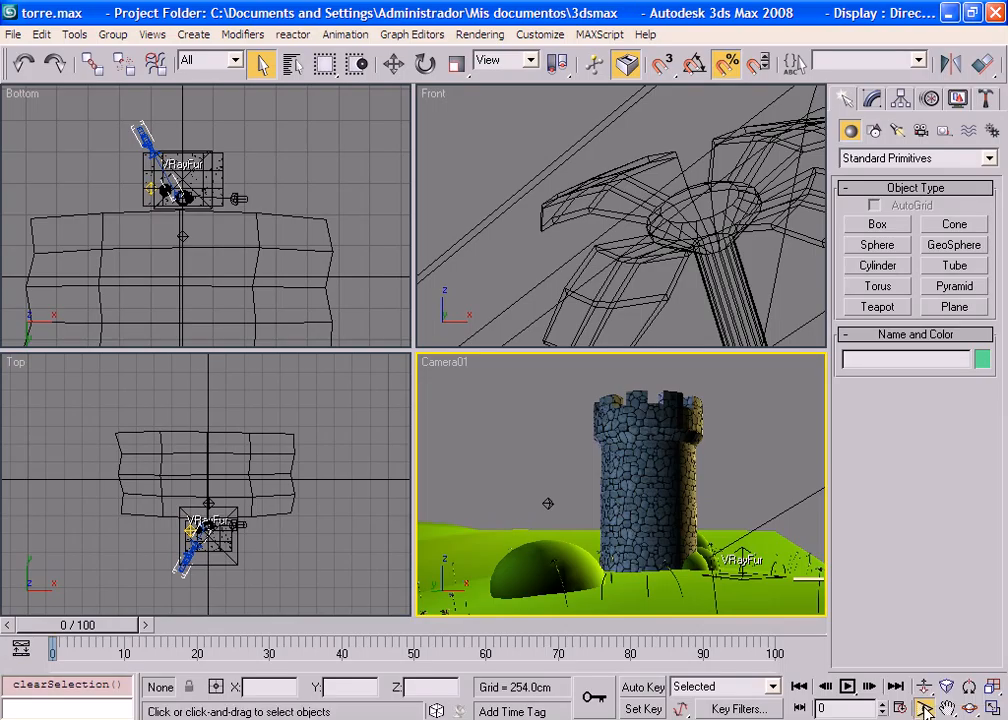
click(924, 707)
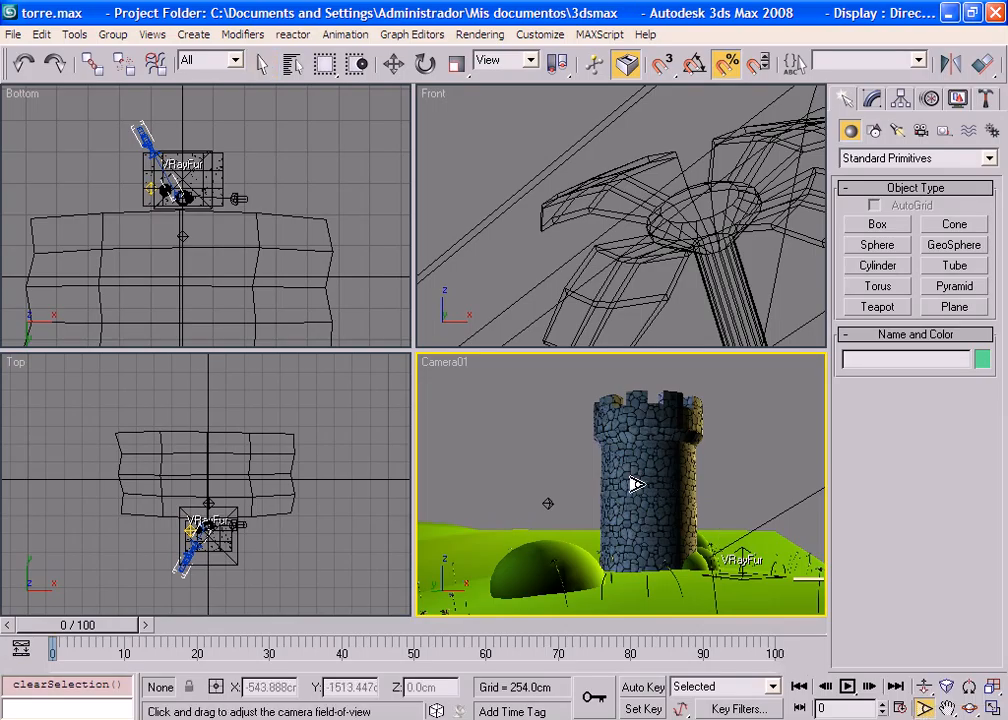
mouse_move(632, 479)
mouse_down()
mouse_move(637, 524)
mouse_move(637, 443)
mouse_move(637, 522)
mouse_move(637, 475)
mouse_move(646, 508)
mouse_move(639, 482)
mouse_up()
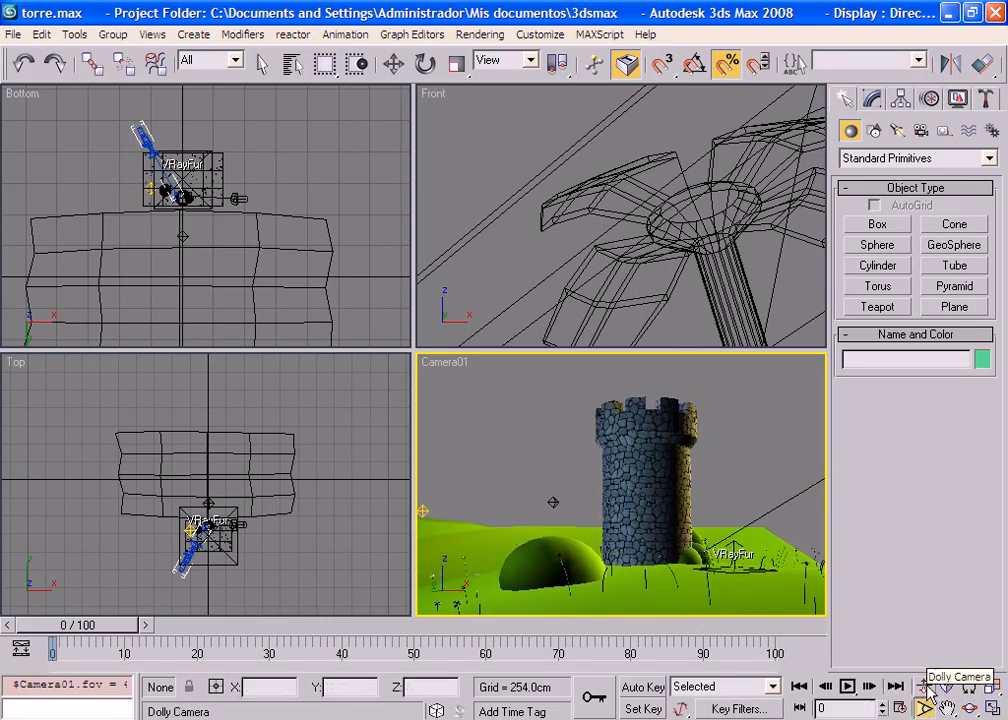
- Zoom the Bottom viewport to the region around the tower and camera, and activate the Top viewport
right_click(300, 150)
click(924, 708)
drag(99, 117, 244, 211)
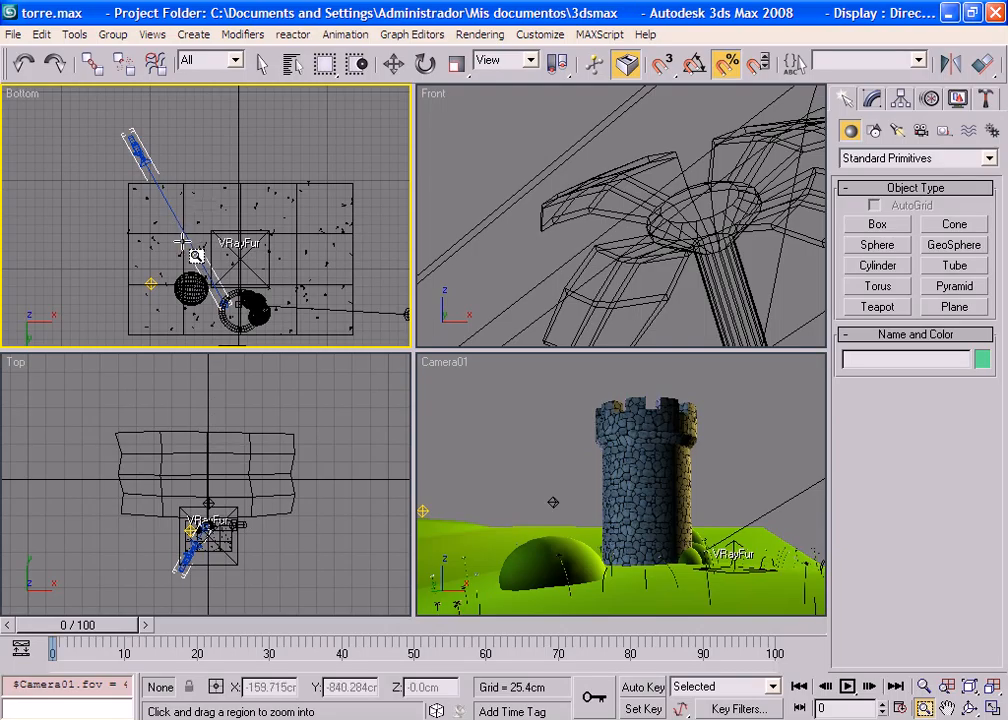
right_click(333, 380)
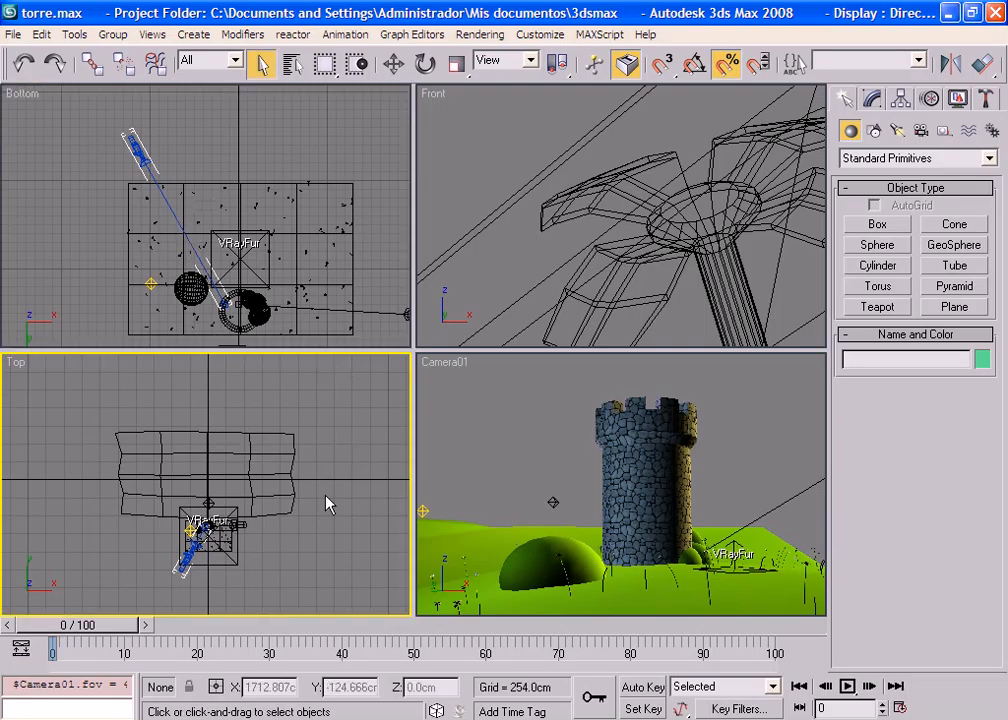
- Frame the ground plane, tower and camera closely in the Top viewport
scroll(274, 524, up, 3)
middle_drag(274, 524, 285, 495)
scroll(241, 530, up, 4)
middle_drag(241, 528, 252, 473)
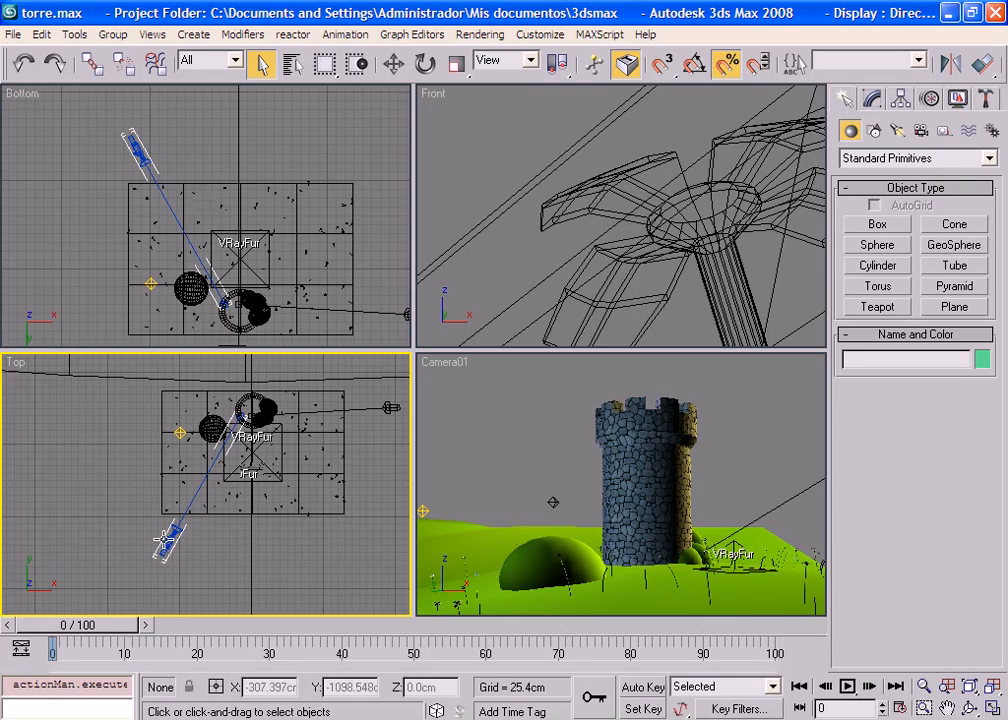
- Activate the Camera01 viewport and dolly the camera slightly closer to the tower
click(792, 445)
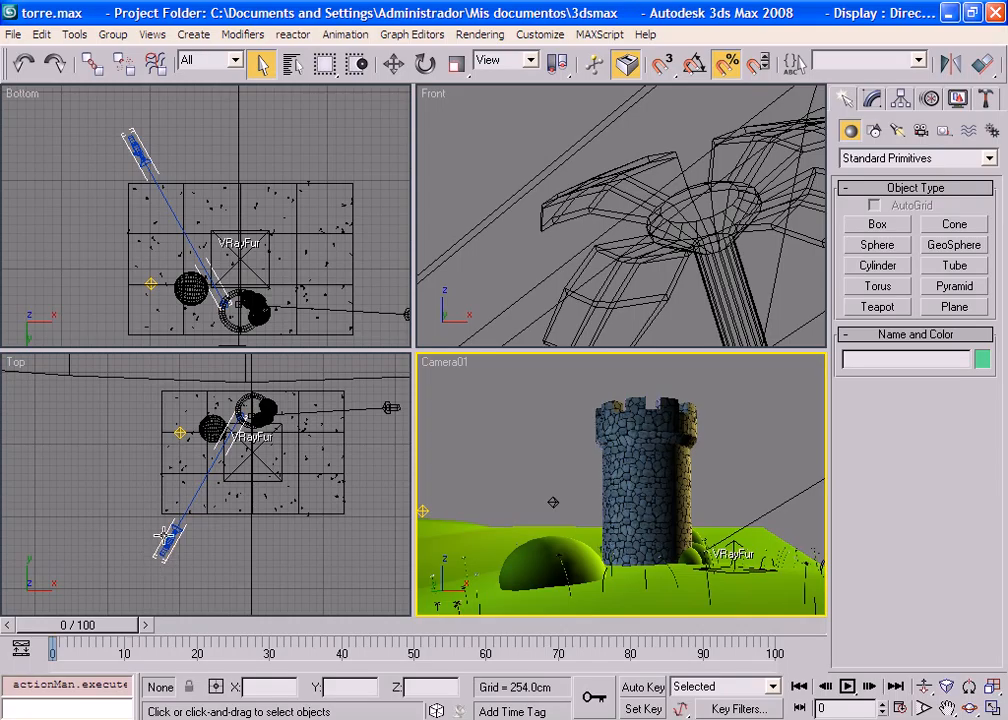
click(925, 688)
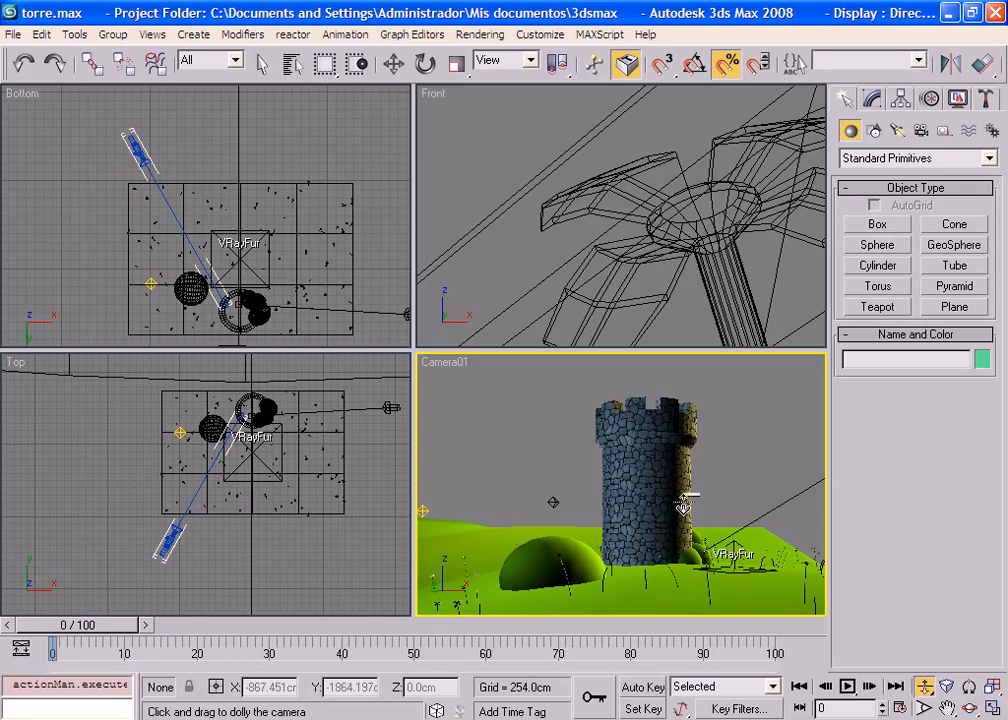
mouse_move(685, 492)
mouse_down()
mouse_move(685, 430)
mouse_move(683, 553)
mouse_move(681, 495)
mouse_up()
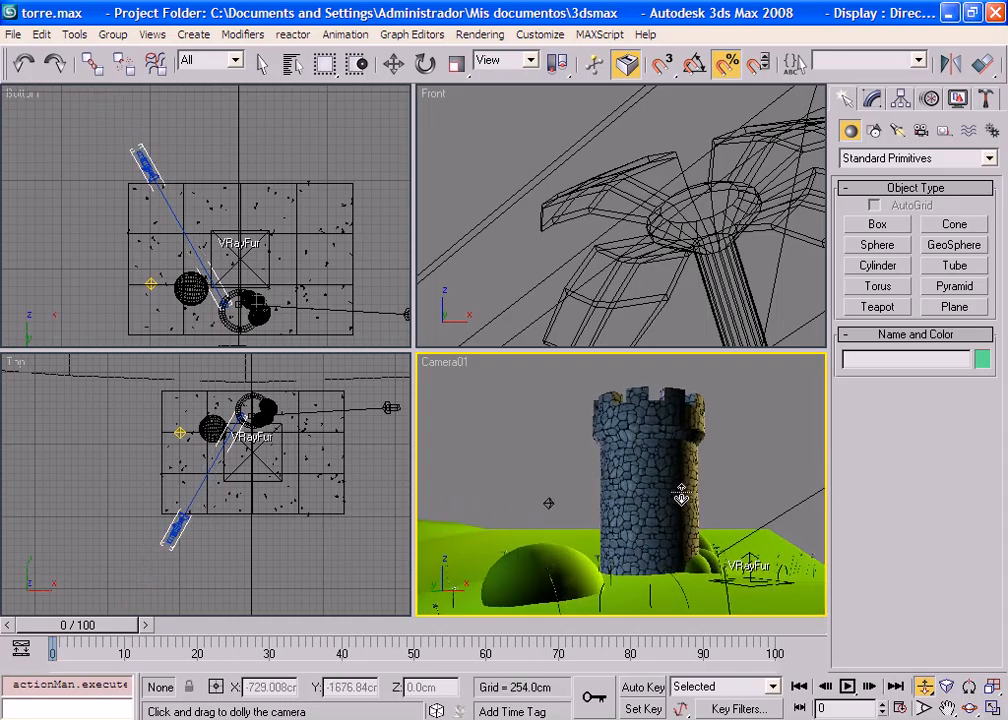
mouse_move(681, 495)
mouse_down()
mouse_move(682, 482)
mouse_move(675, 540)
mouse_move(673, 473)
mouse_move(671, 509)
mouse_move(670, 497)
mouse_up()
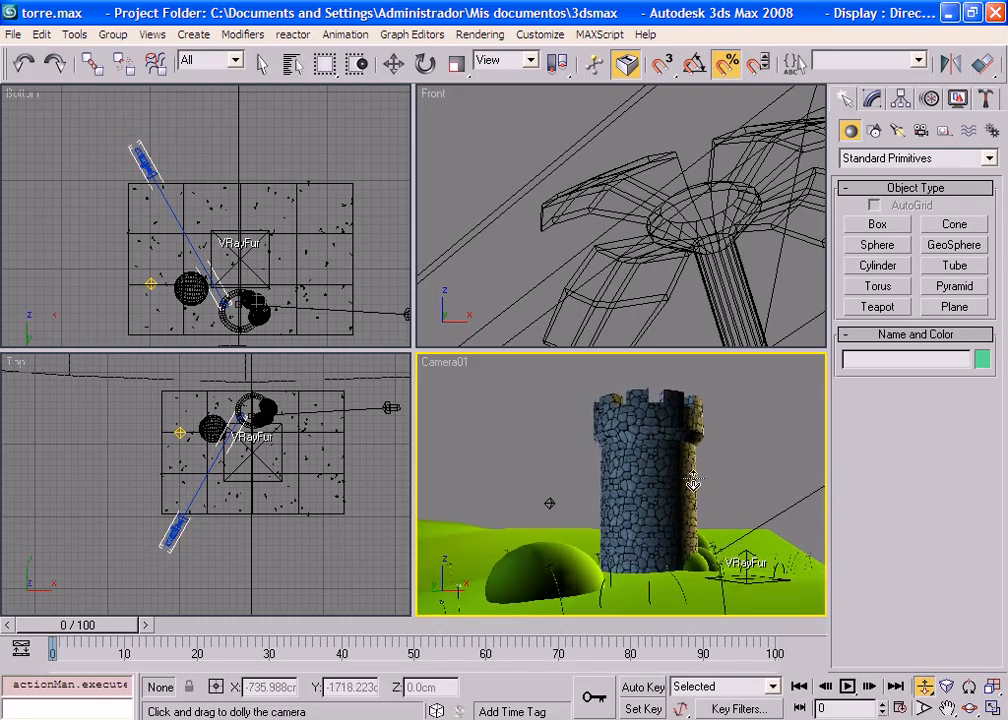
right_click(731, 443)
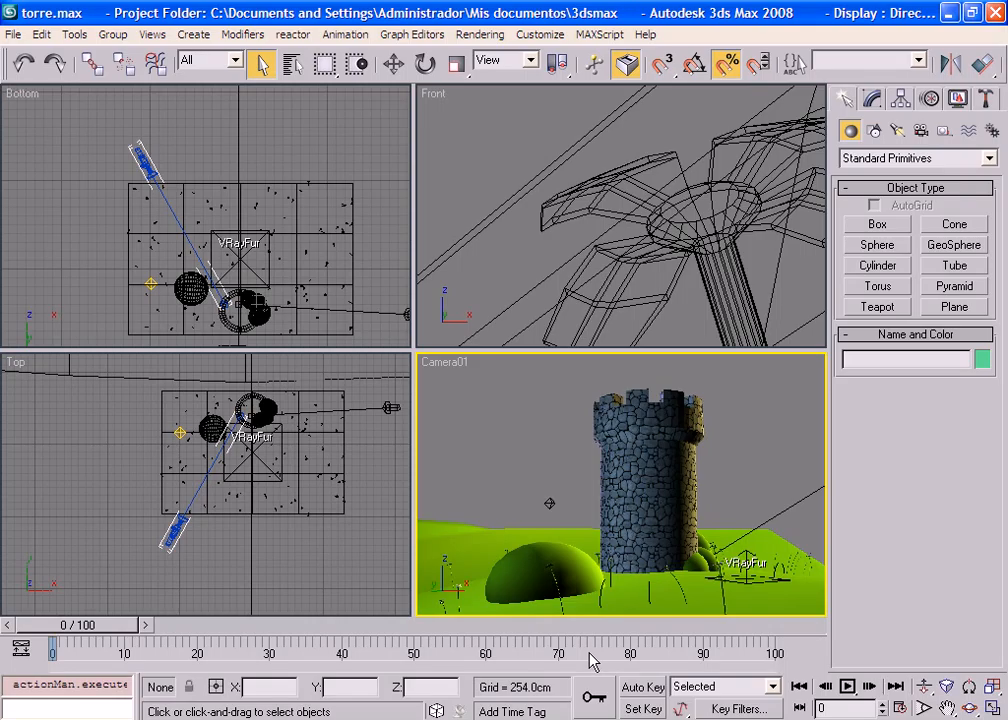
key(ctrl+s)
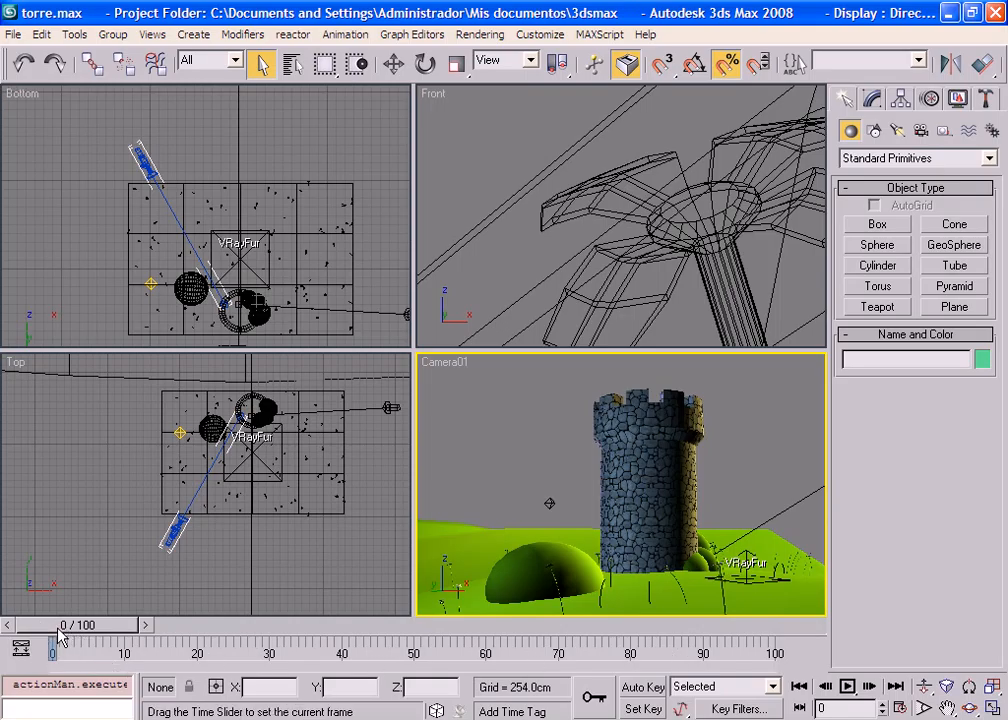
- Scrub the animation forward to frame 79 and return to the start of the timeline
drag(60, 638, 207, 637)
drag(118, 633, 631, 628)
click(799, 686)
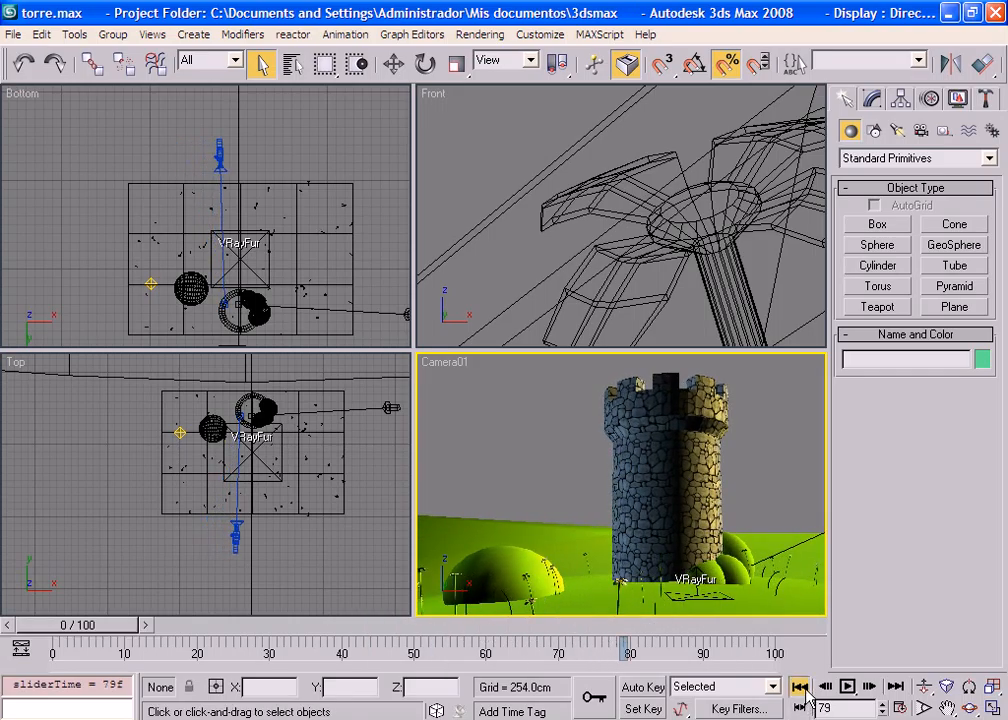
- Play the animation in the Camera01 viewport, stop it, and return to frame 0 with the Select tool active
click(847, 686)
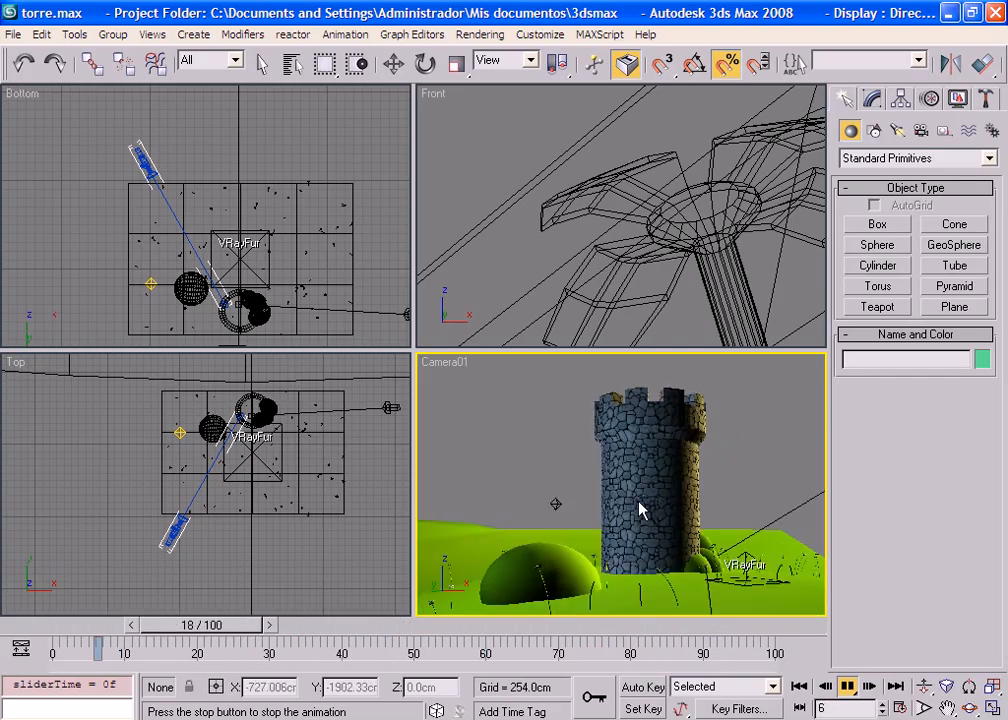
click(848, 688)
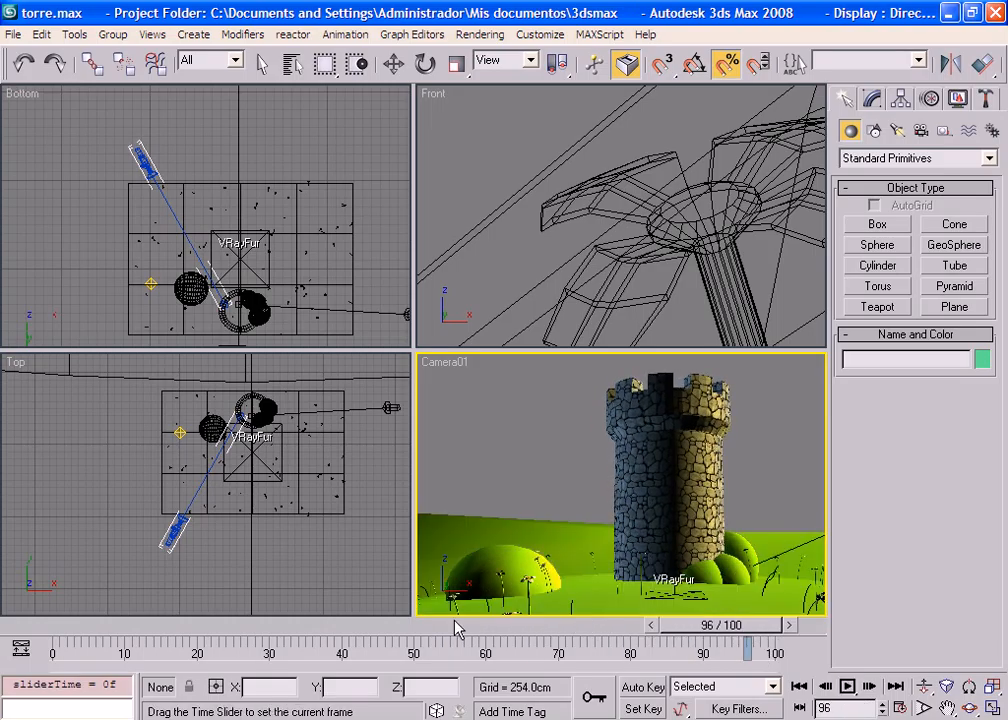
drag(455, 628, 60, 625)
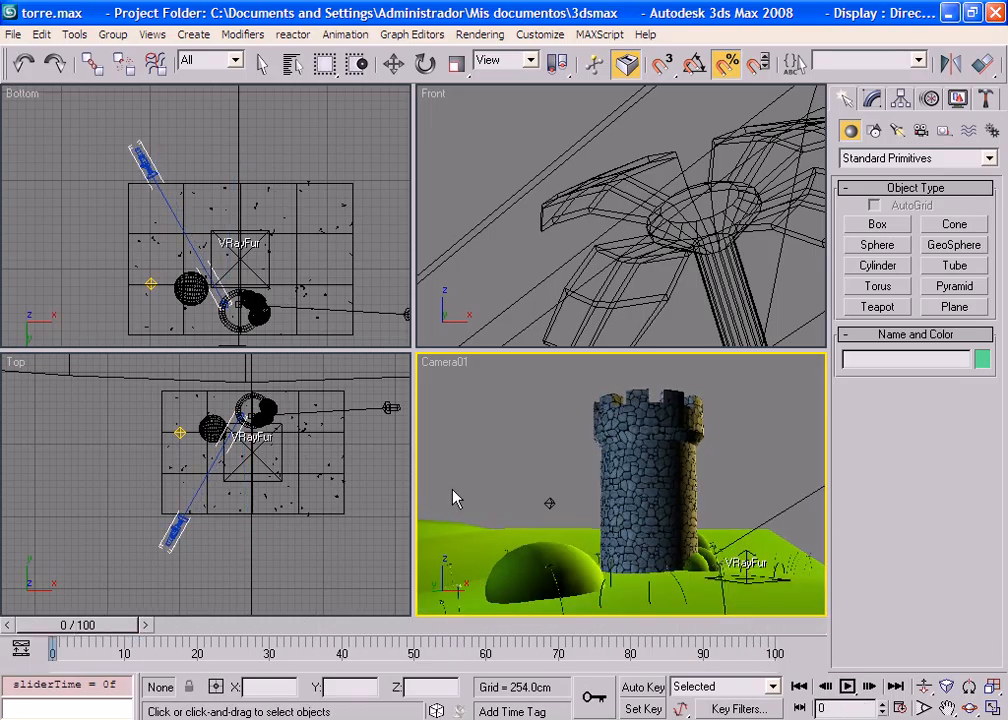
key(q)
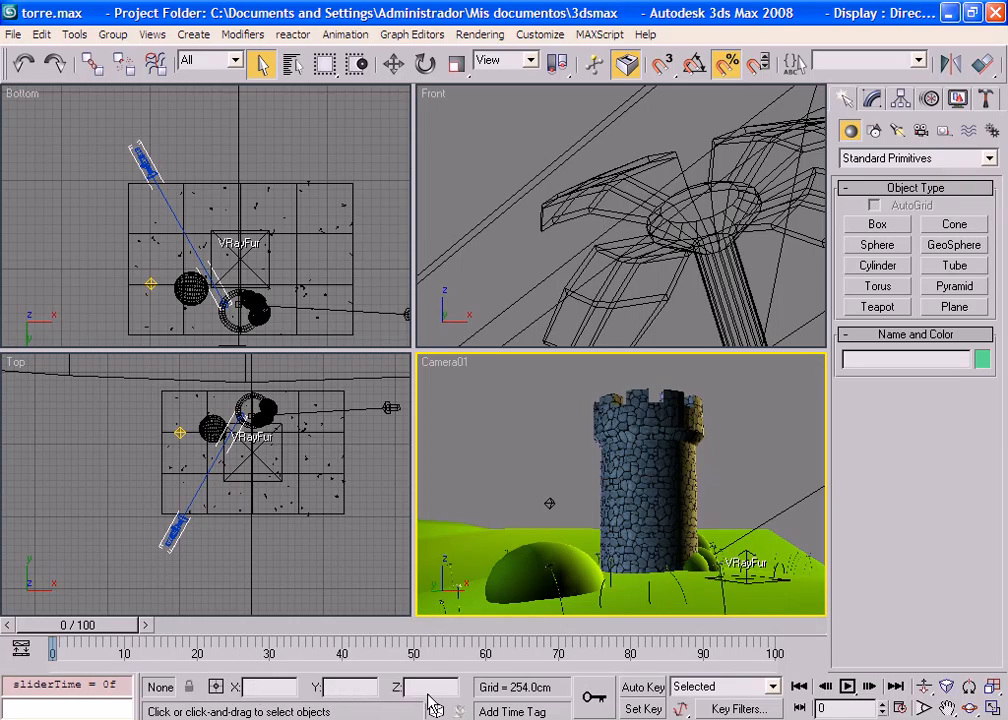
- Select the large sphere and then the tower in the Camera01 viewport
click(537, 565)
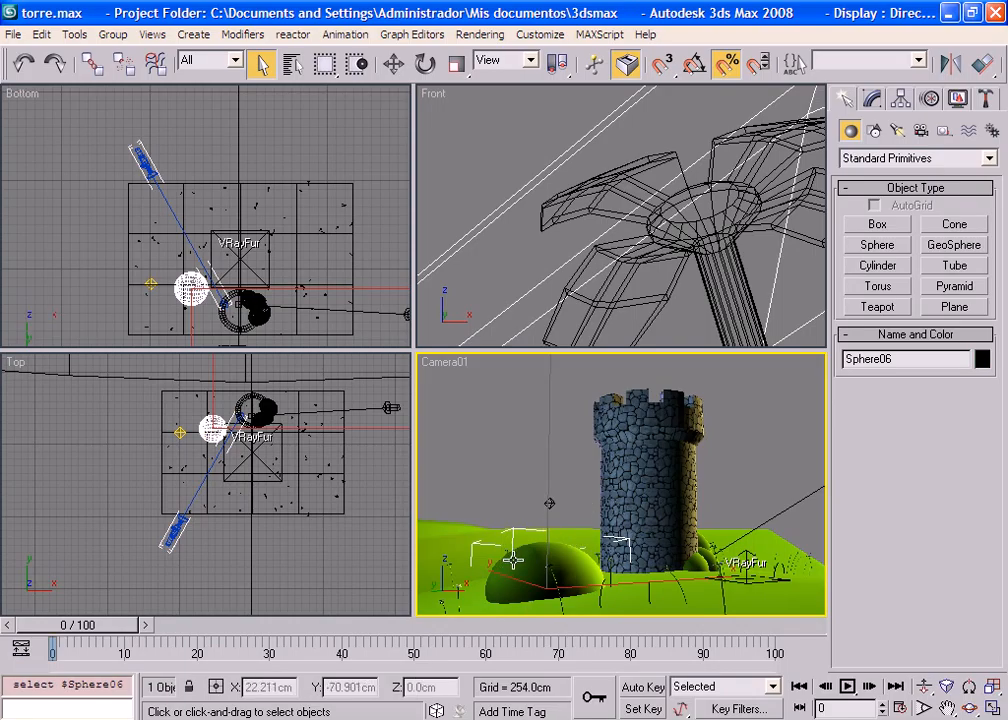
click(600, 490)
click(619, 466)
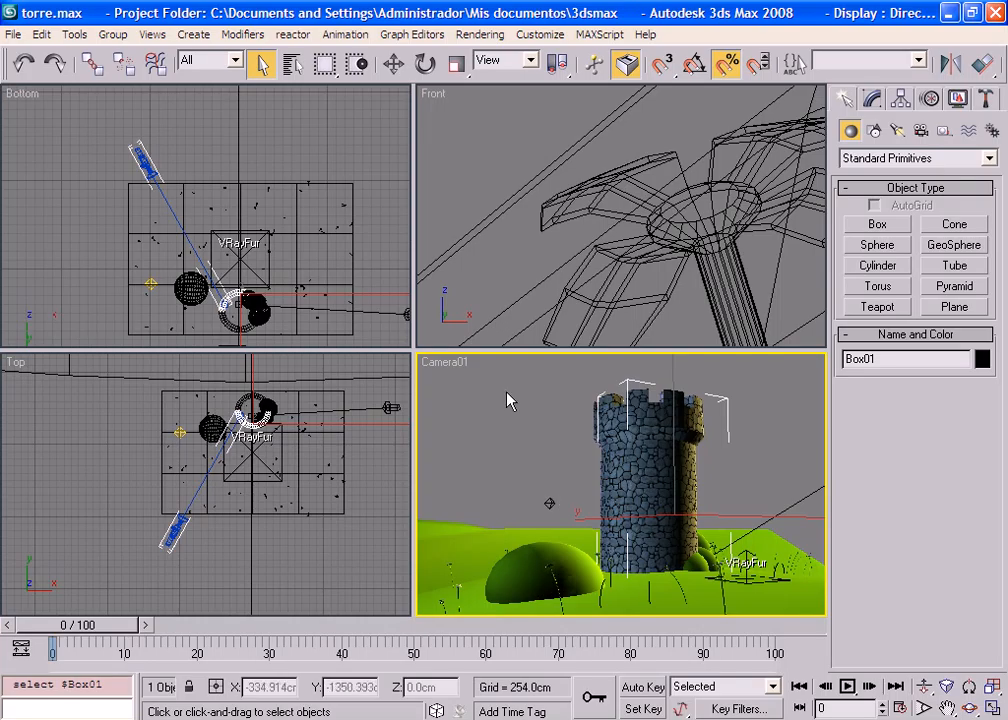
- Activate the Top viewport and, with the Move tool, clear the selection and select the large sphere Sphere06
right_click(275, 571)
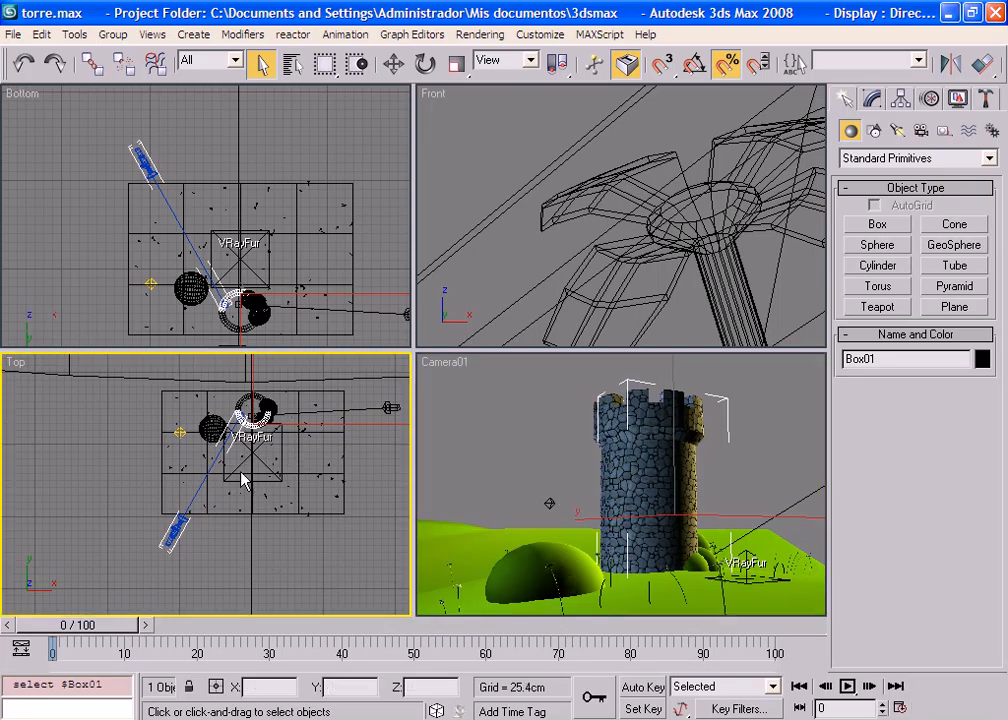
click(211, 428)
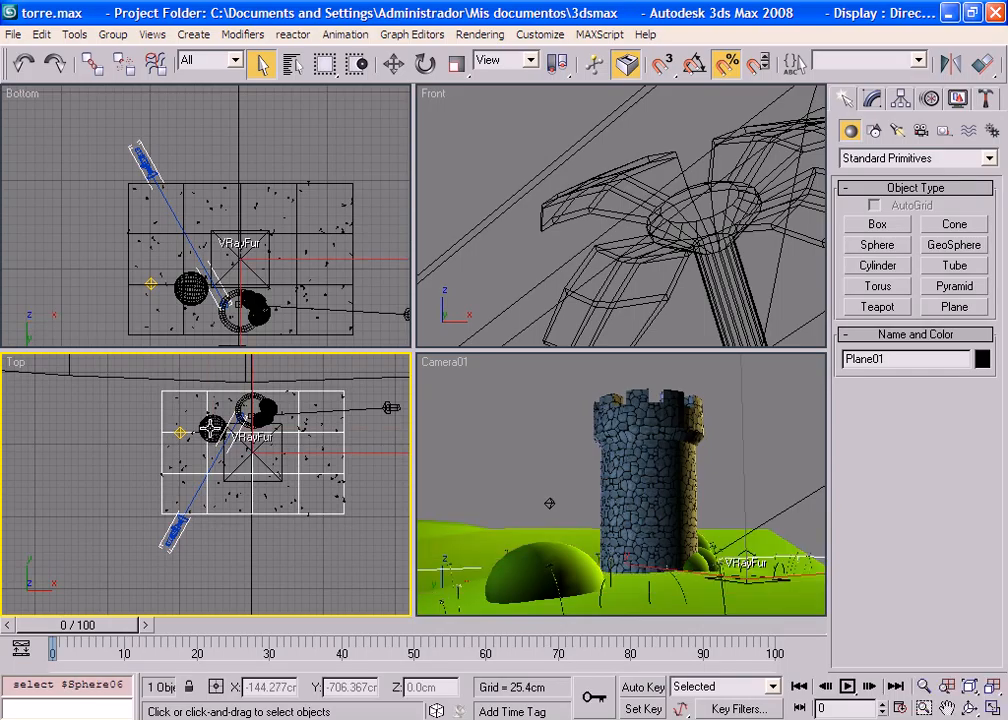
click(392, 64)
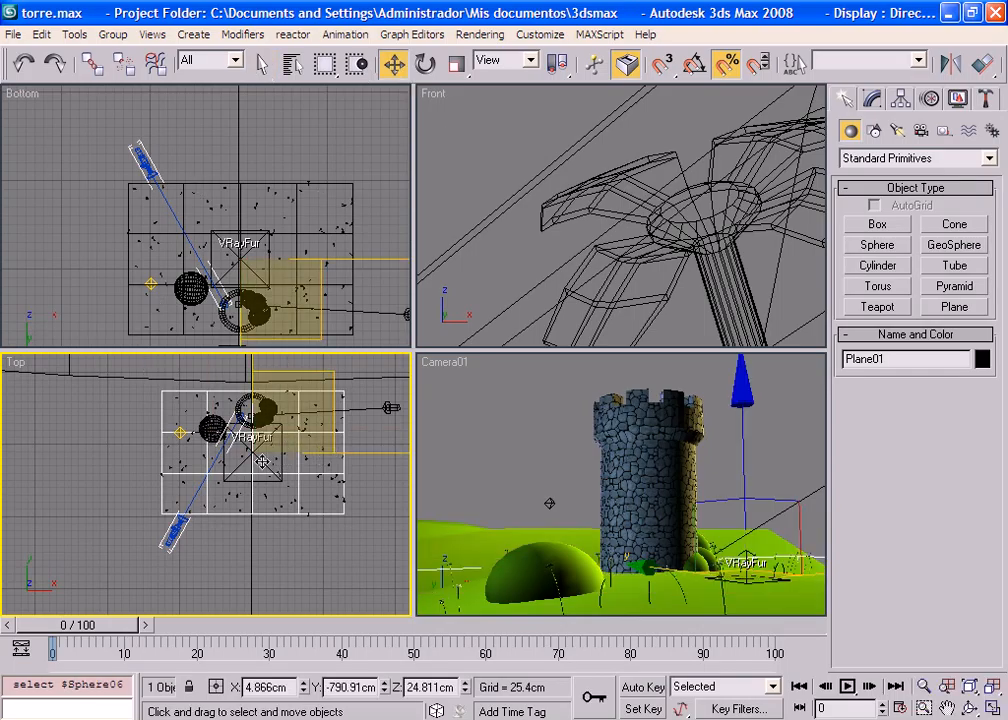
click(310, 560)
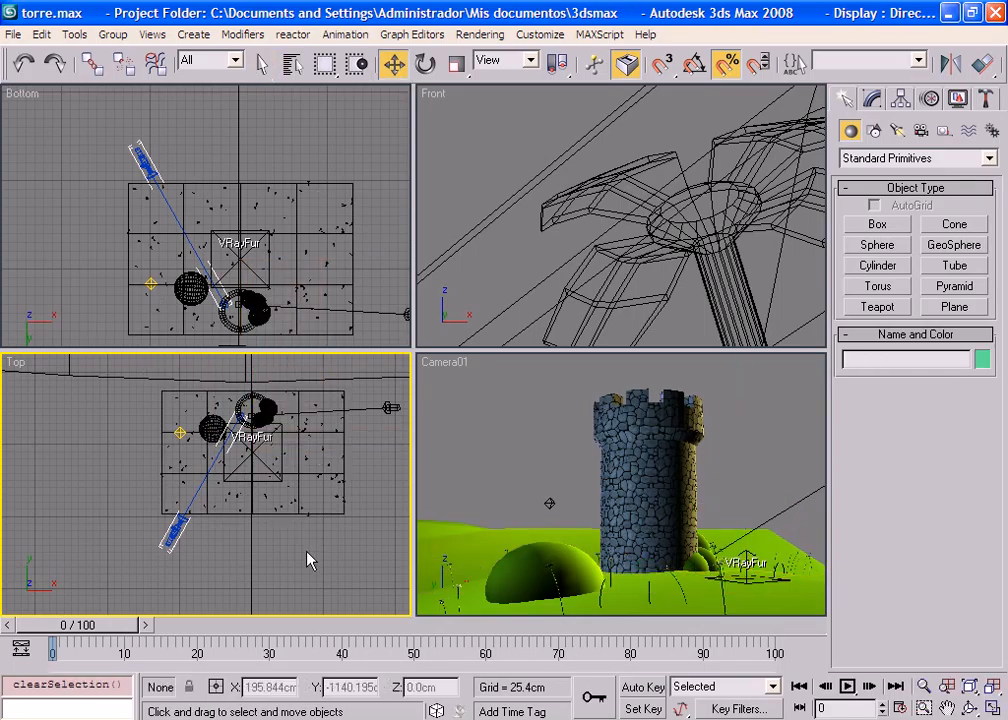
click(212, 428)
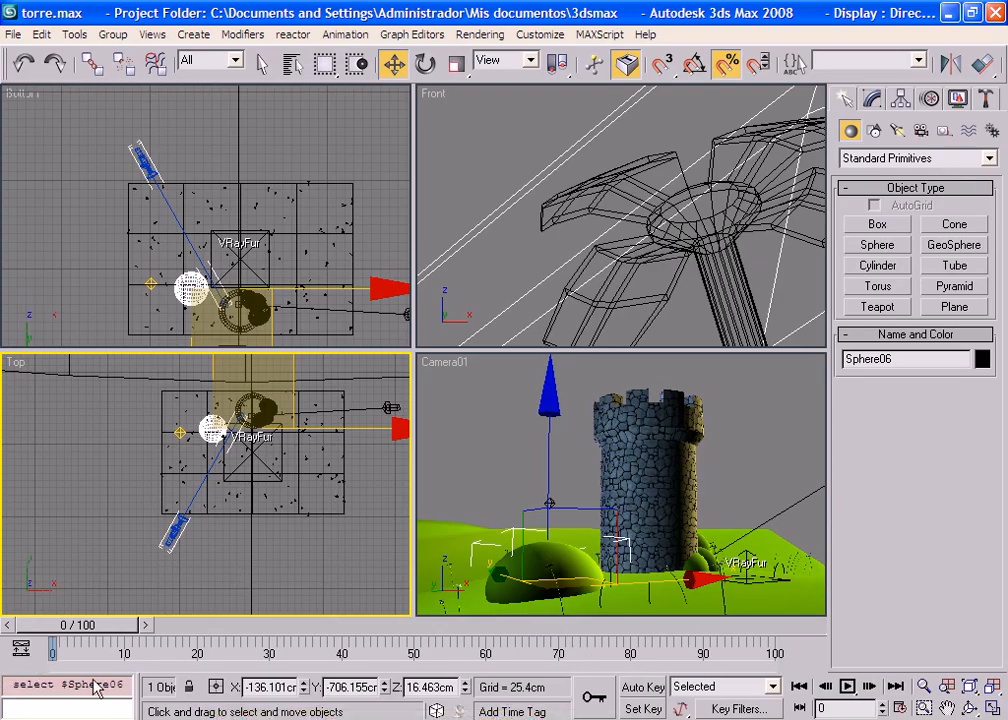
- Review the recorded commands in the MAXScript Listener with its macro recorder pane enlarged, and close the window
click(12, 685)
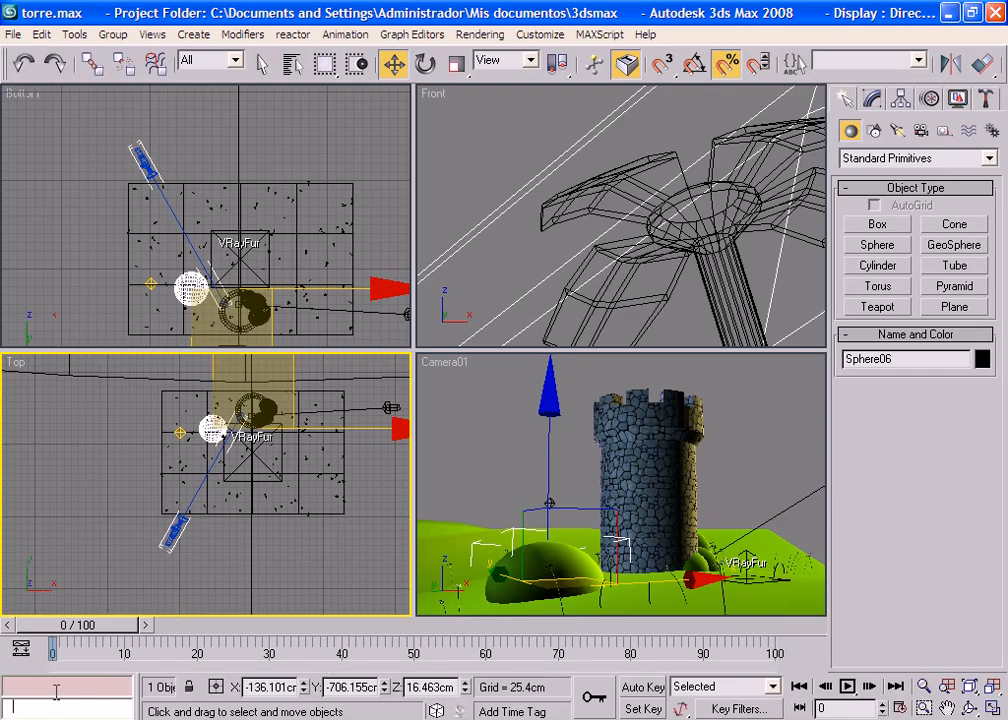
key(F11)
click(600, 34)
click(603, 124)
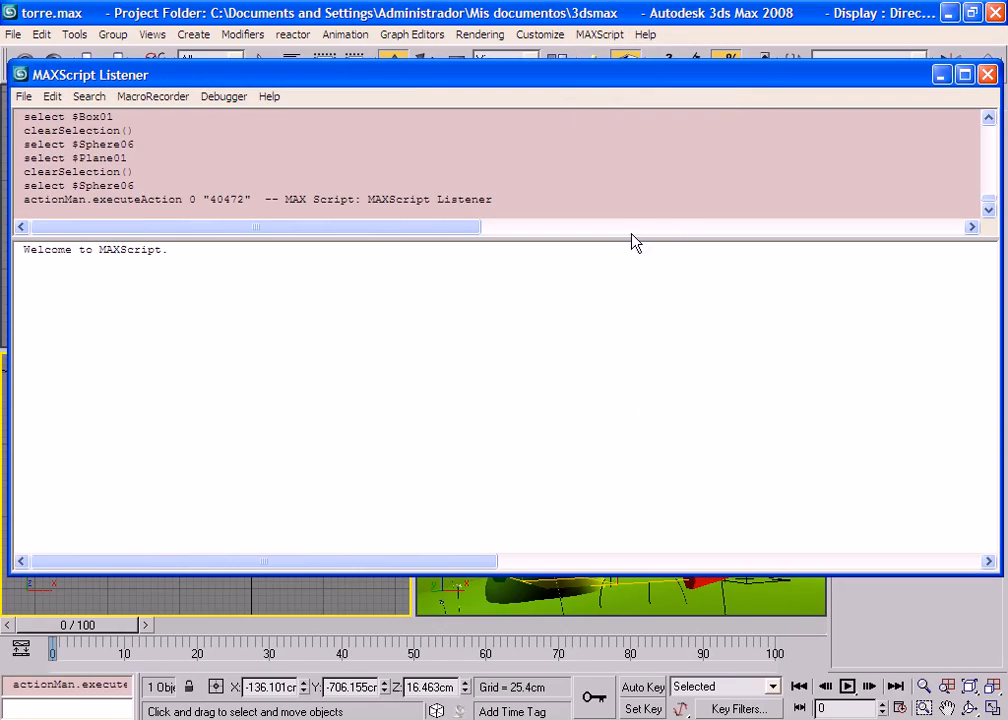
drag(633, 242, 630, 312)
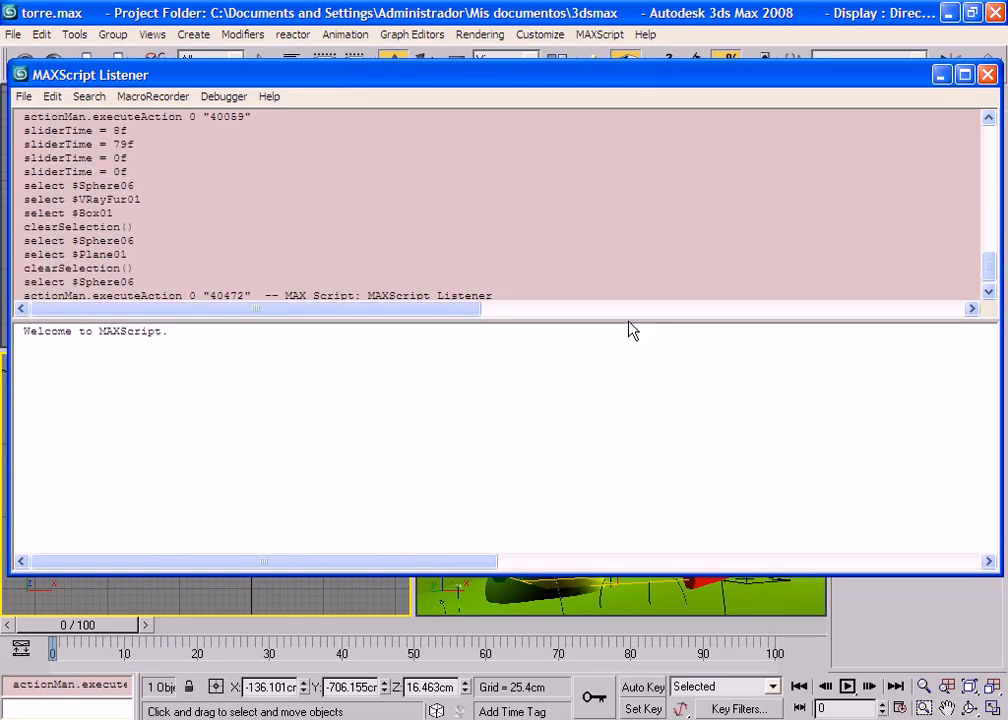
click(386, 165)
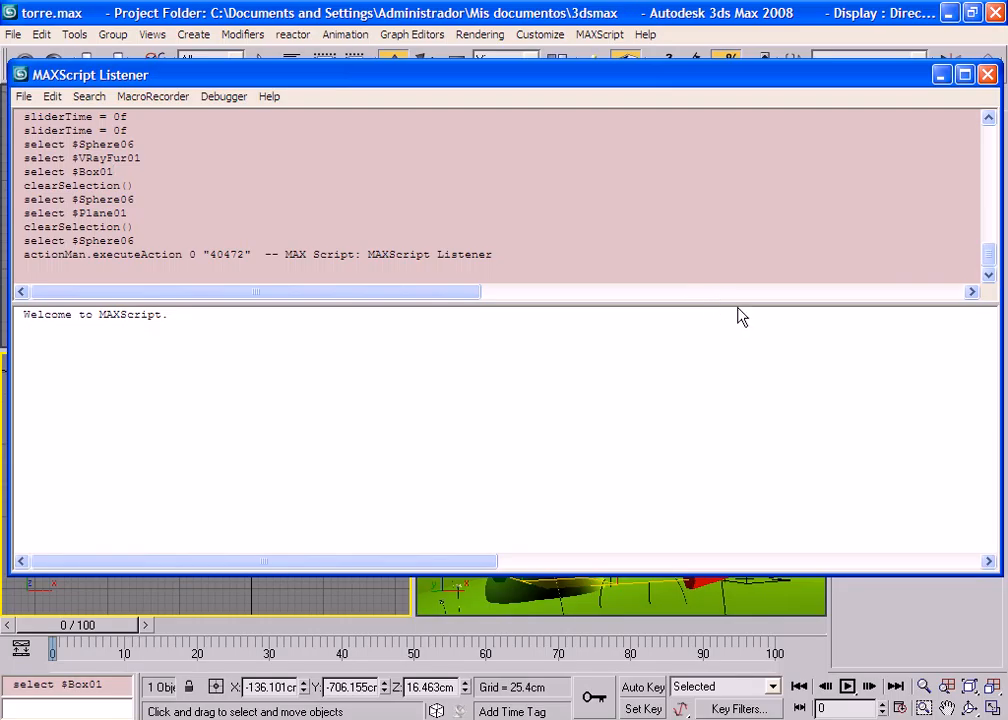
click(989, 76)
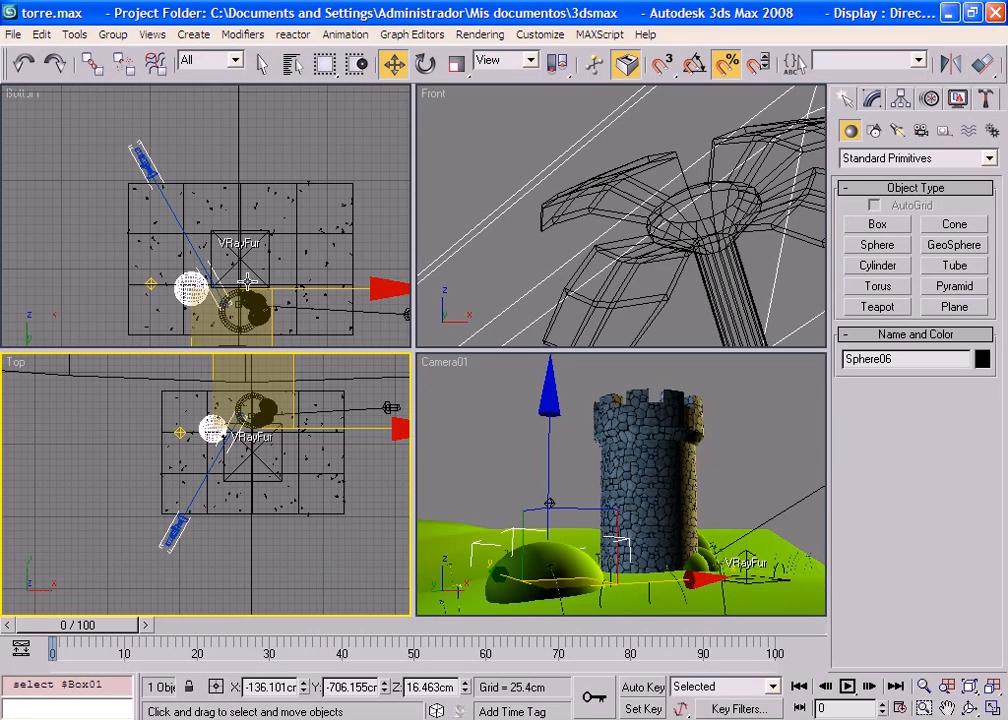